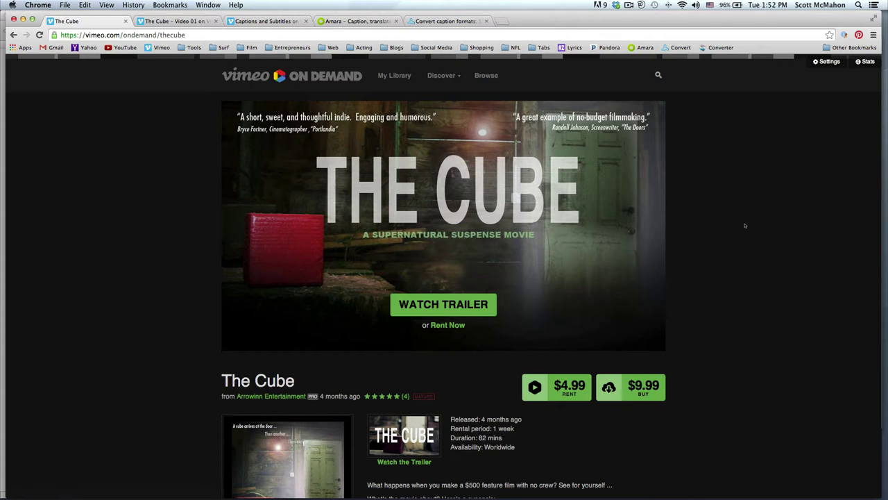
Step: Play The Cube trailer with English CC captions turned on
click(453, 305)
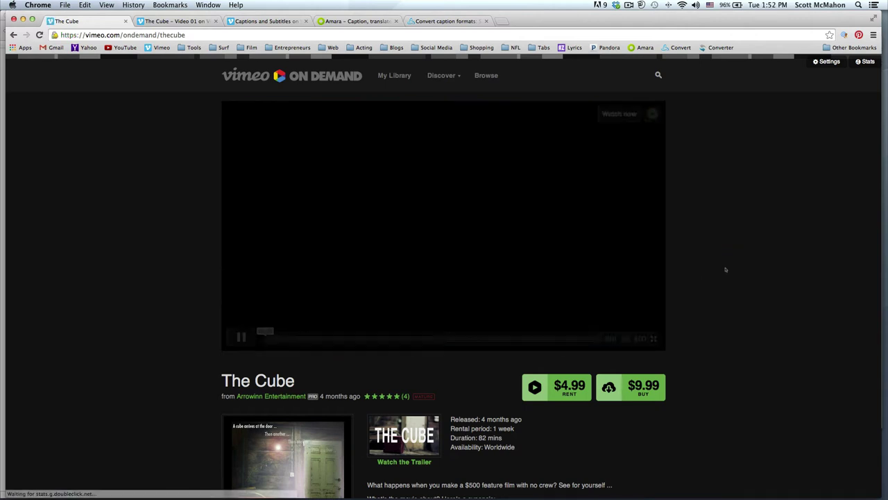
click(625, 339)
click(622, 312)
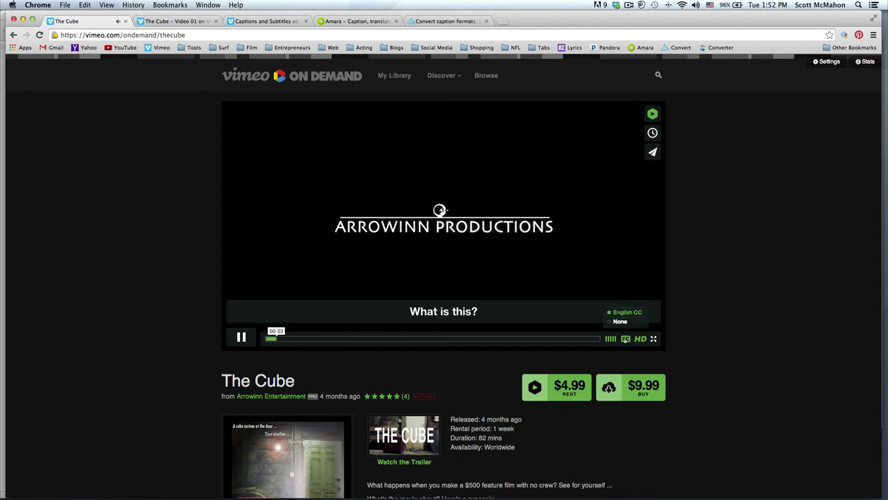
click(241, 337)
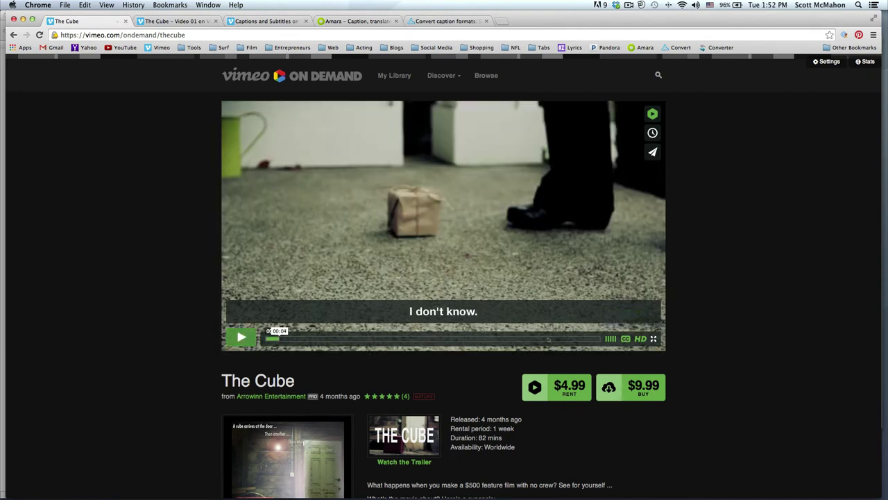
click(626, 338)
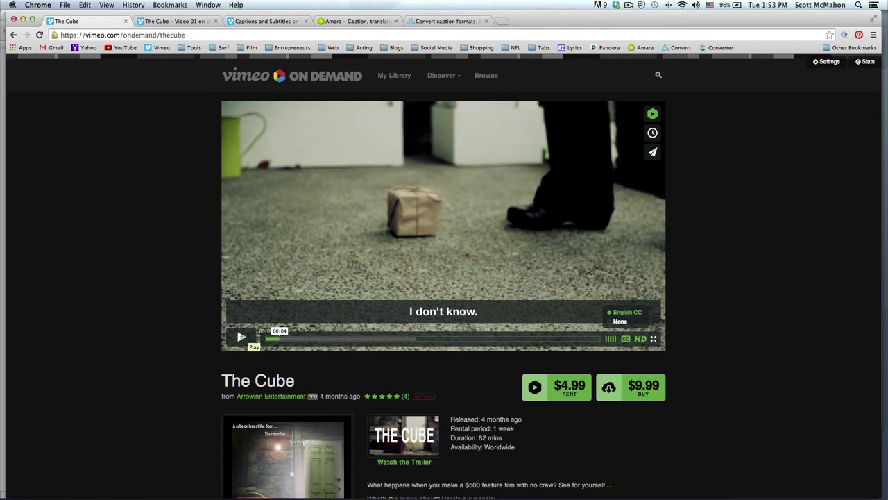
click(241, 337)
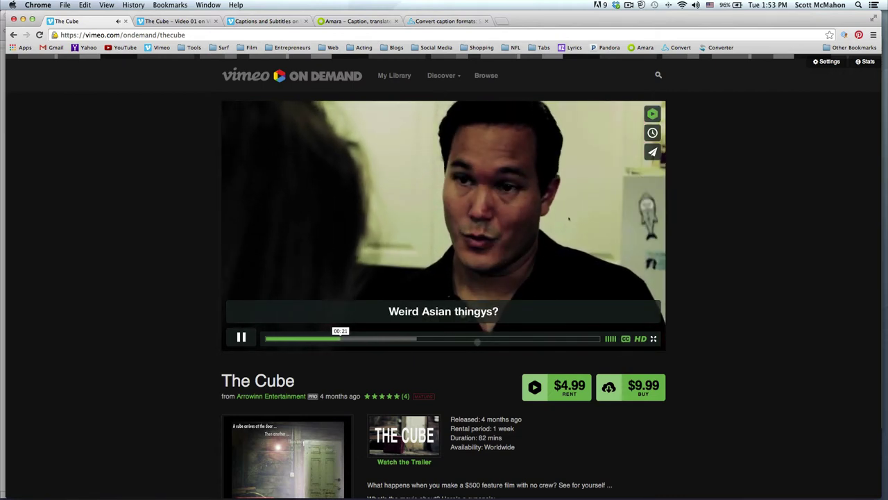
Step: Pause the trailer at 00:24 and go to the Captions and Subtitles on Vimeo help page
click(243, 337)
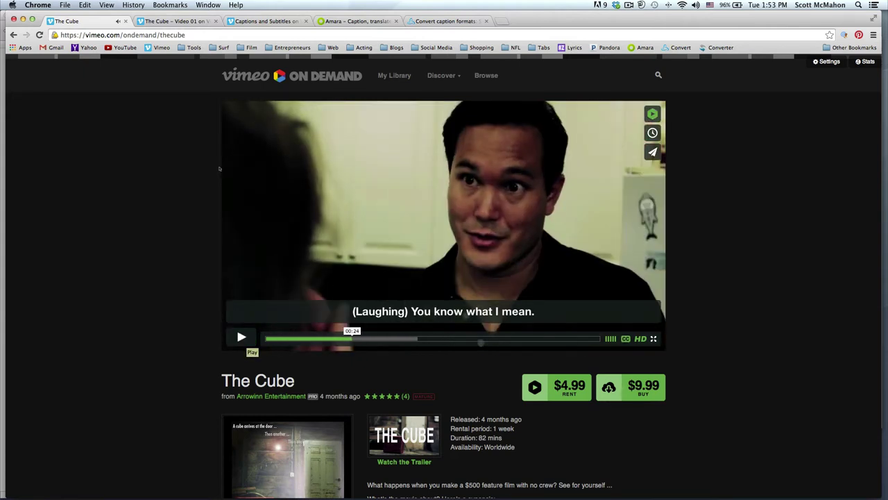
click(40, 35)
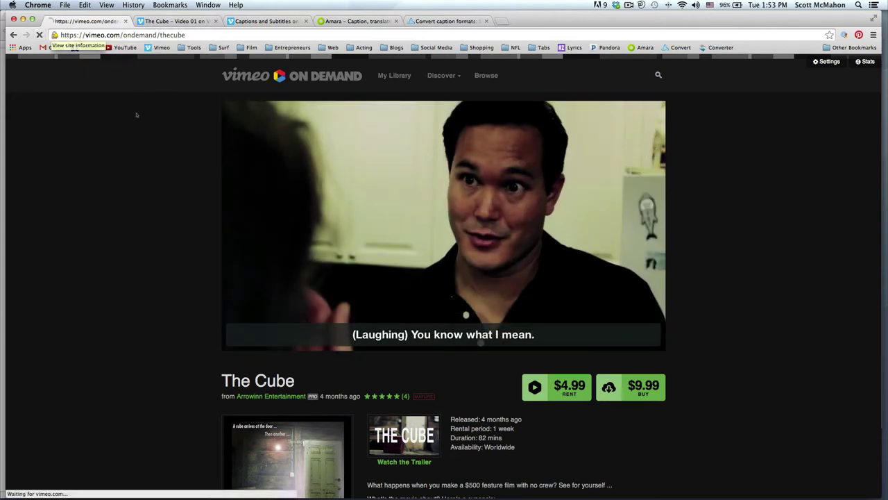
click(269, 22)
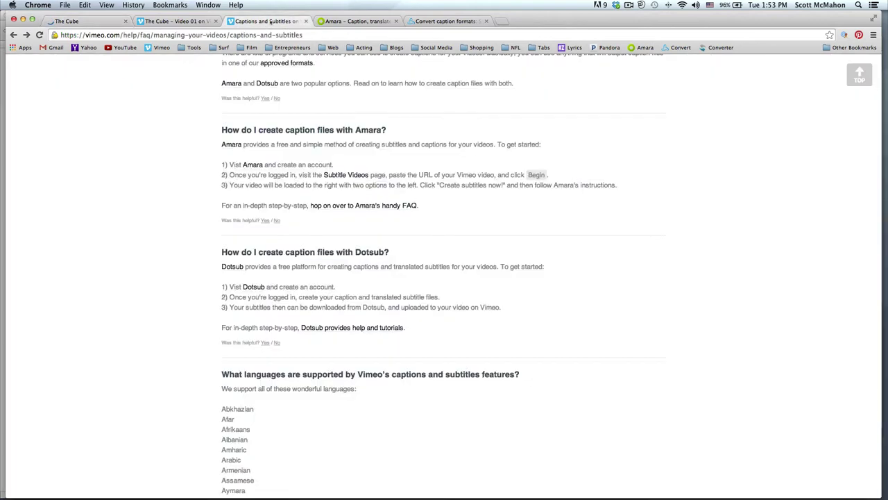
scroll(507, 177, up, 10)
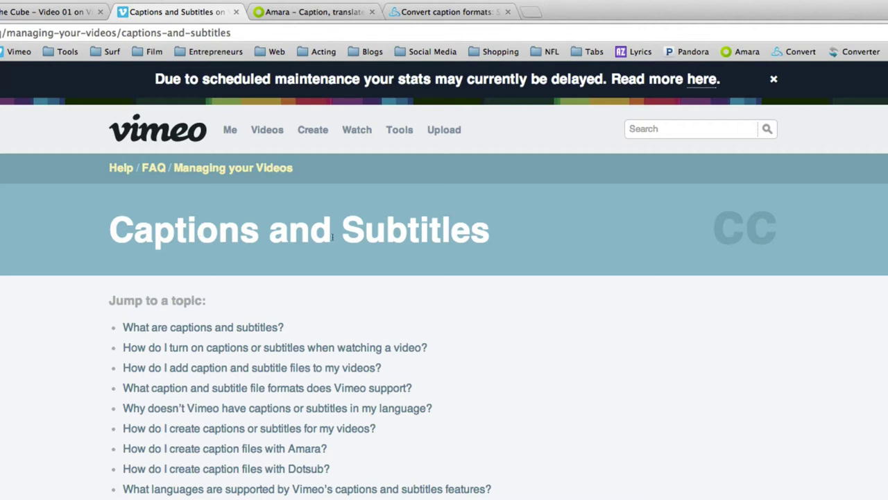
scroll(441, 328, down, 3)
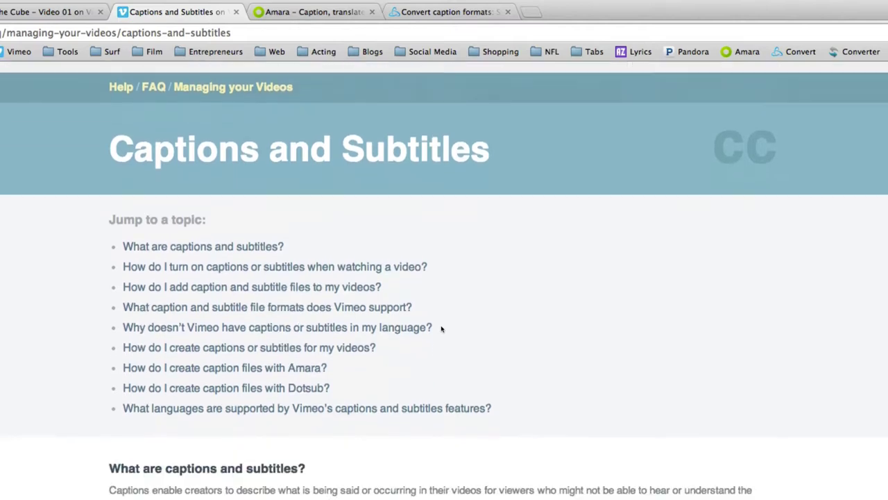
scroll(510, 333, down, 10)
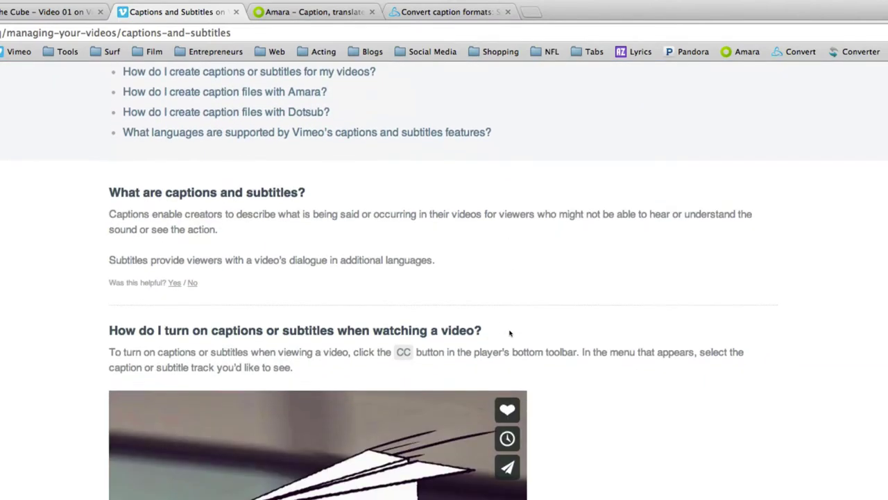
scroll(509, 333, down, 5)
Step: Set the sample video's captions to None
mouse_move(421, 456)
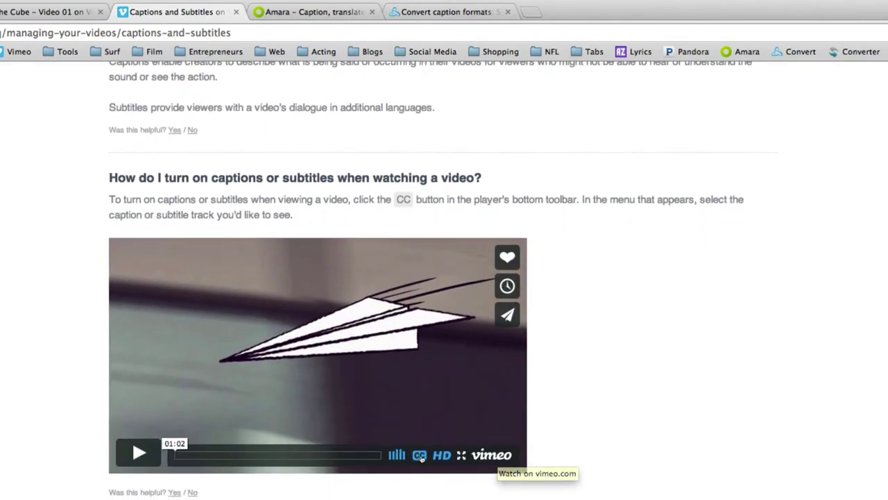
click(420, 456)
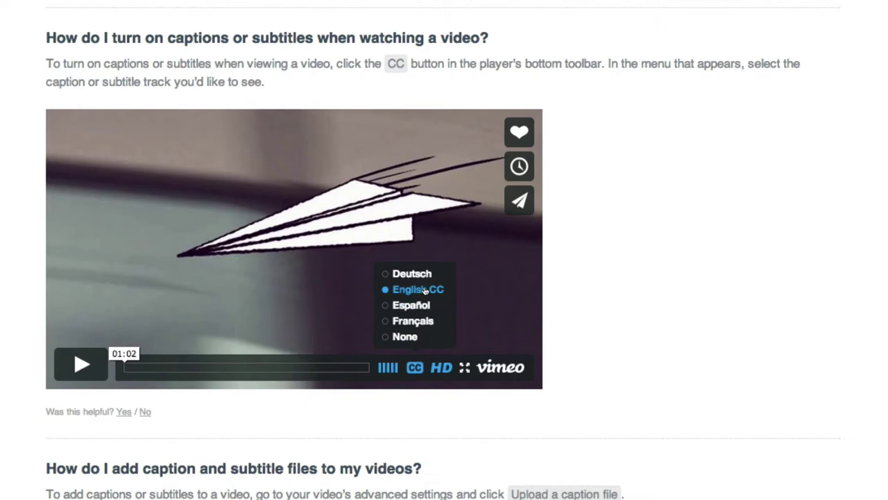
click(406, 337)
scroll(604, 340, down, 5)
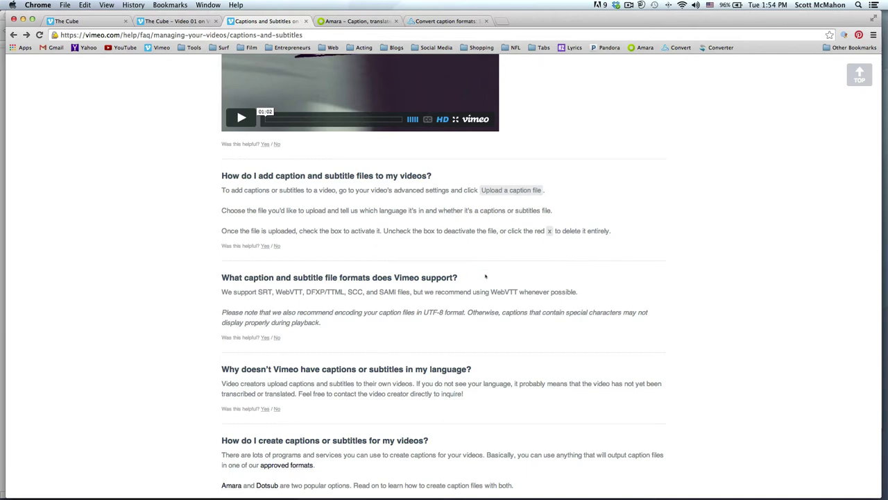
scroll(486, 266, down, 1)
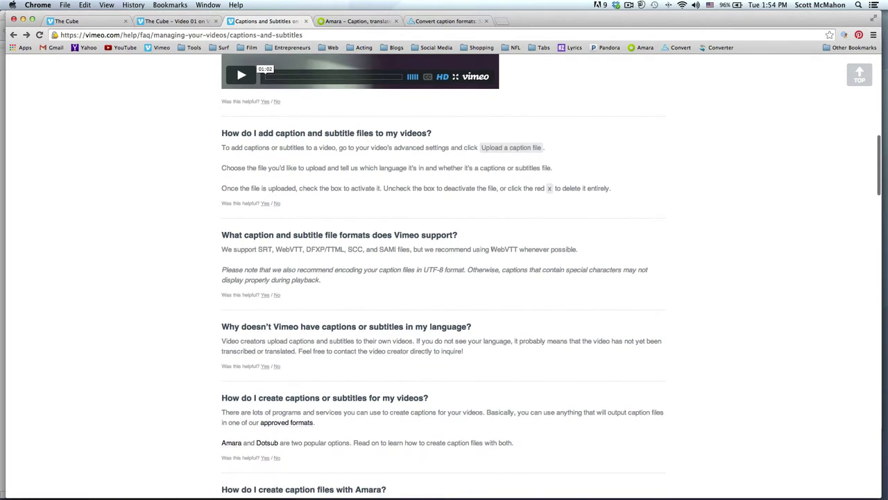
drag(490, 250, 515, 249)
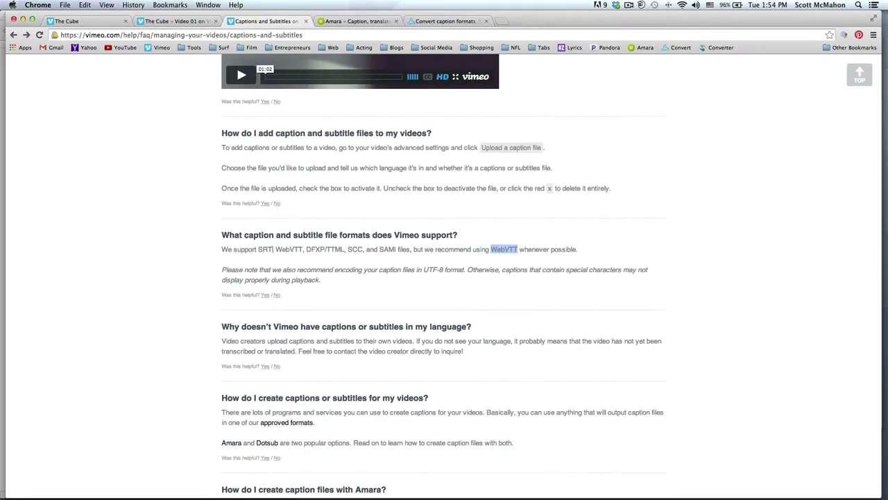
drag(273, 249, 259, 251)
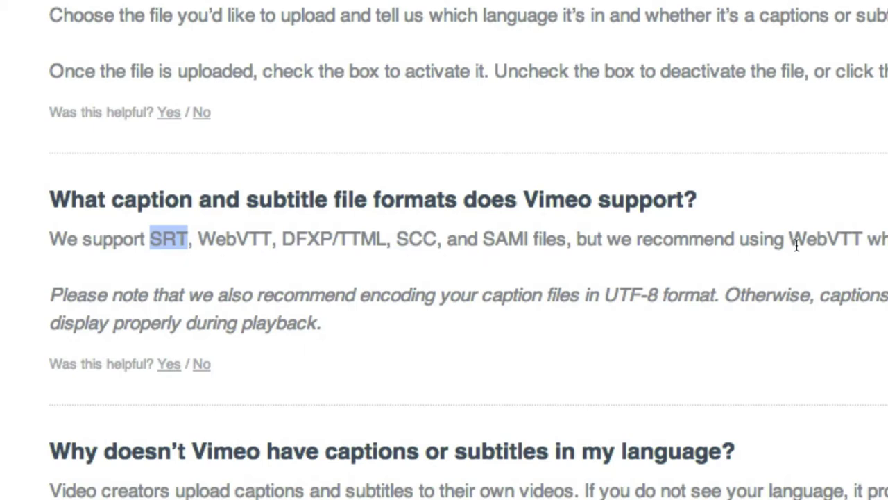
drag(790, 240, 869, 240)
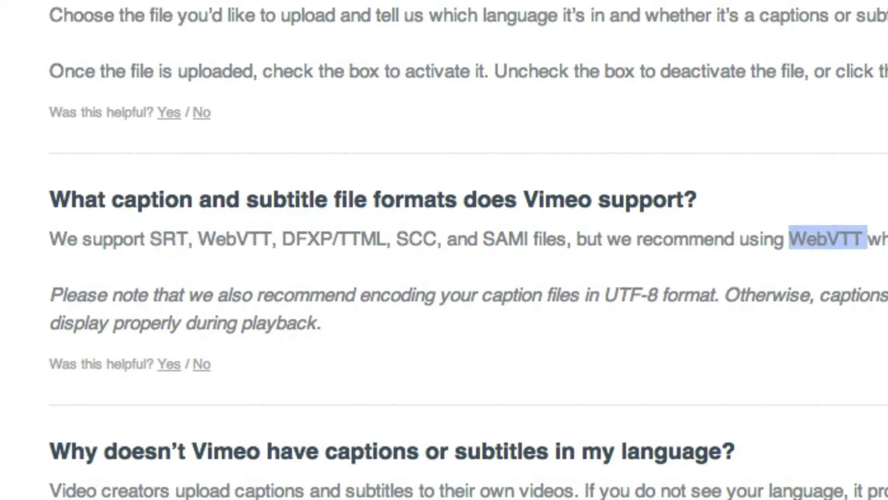
click(863, 355)
scroll(755, 298, down, 3)
scroll(755, 301, down, 2)
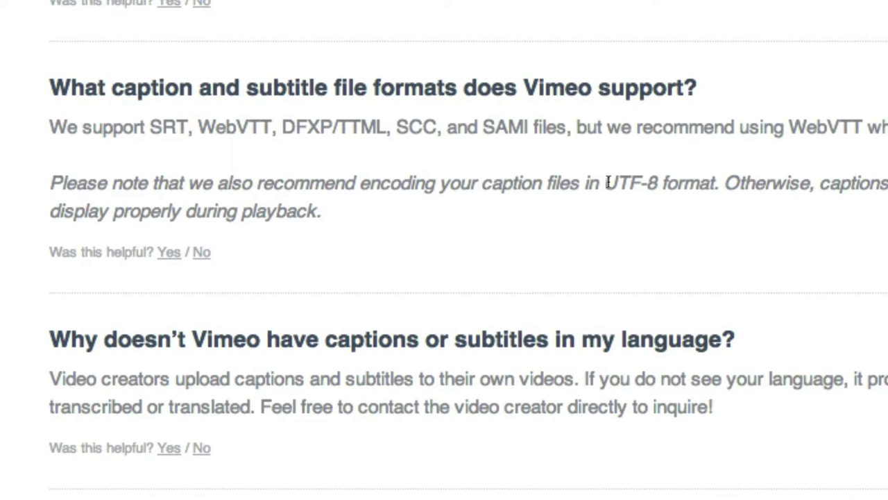
drag(606, 183, 716, 183)
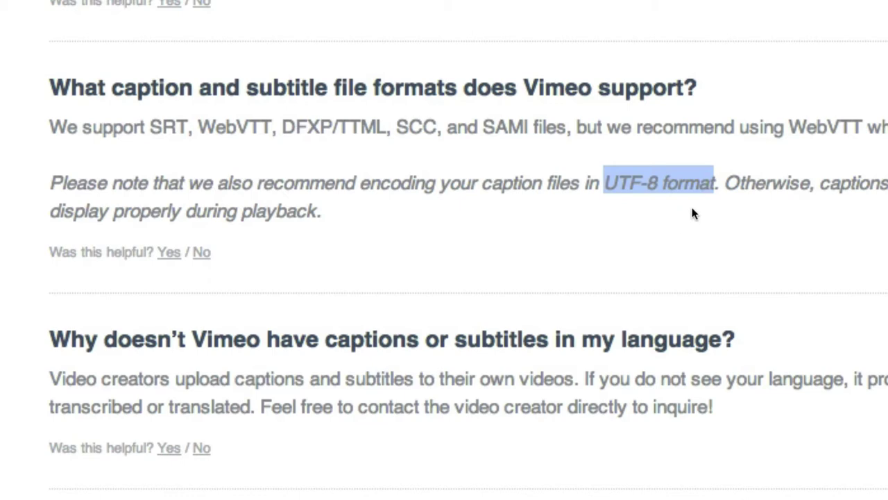
click(737, 213)
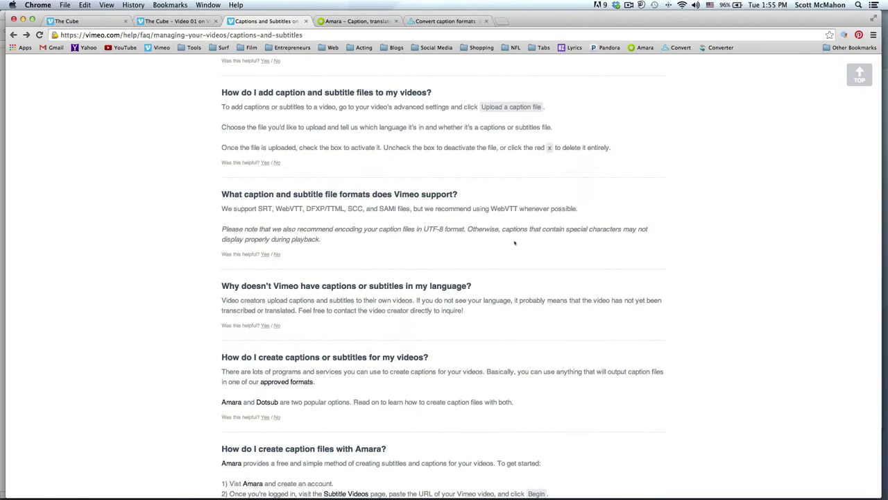
scroll(561, 252, down, 1)
scroll(560, 252, up, 5)
scroll(663, 265, down, 5)
scroll(652, 271, down, 4)
scroll(339, 205, down, 2)
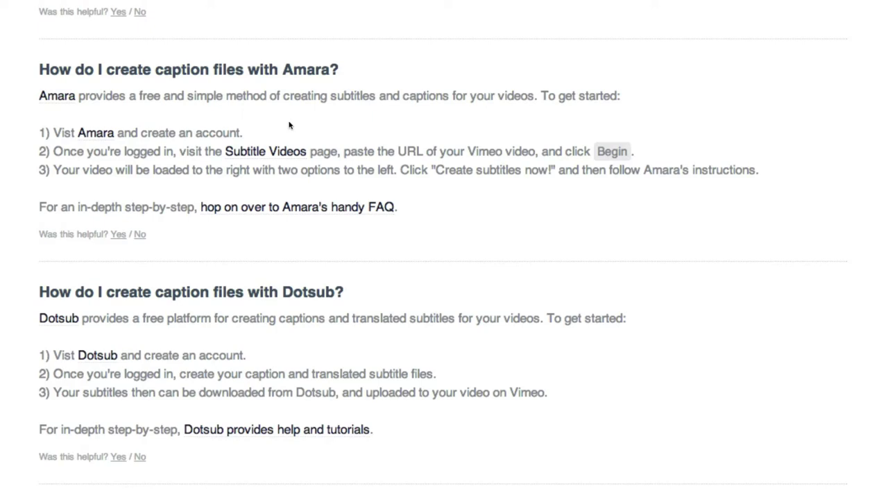
Step: Look over Amara's Add a Video home page, then return to The Cube's Vimeo page
click(367, 21)
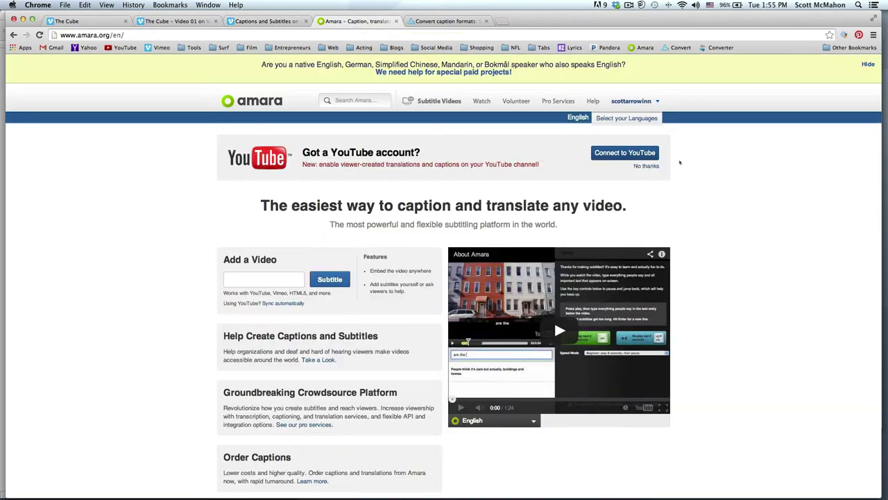
mouse_move(643, 105)
scroll(691, 167, down, 1)
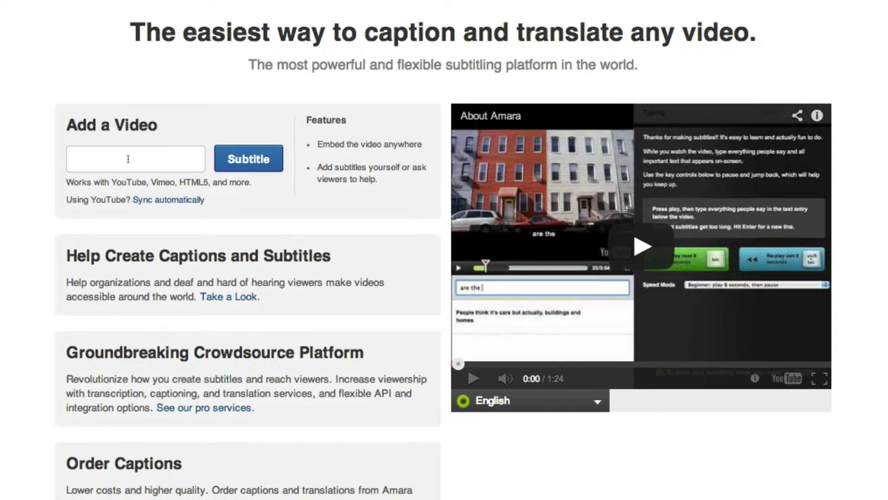
click(259, 278)
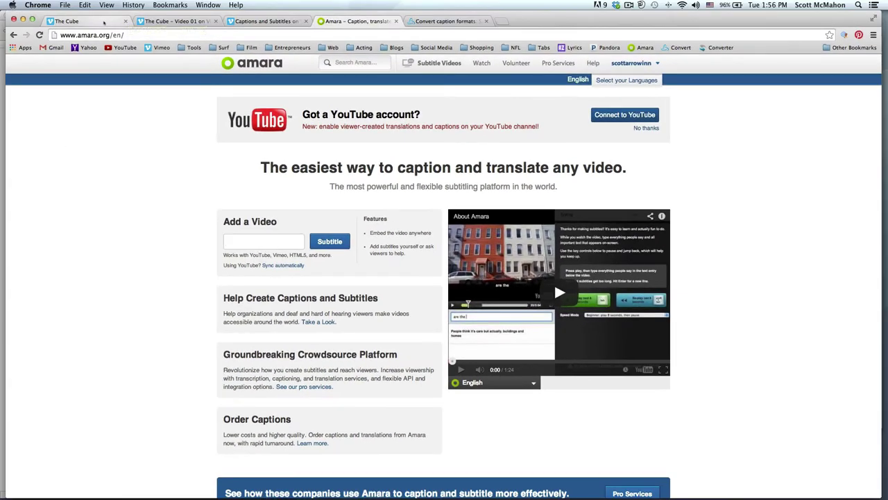
click(104, 21)
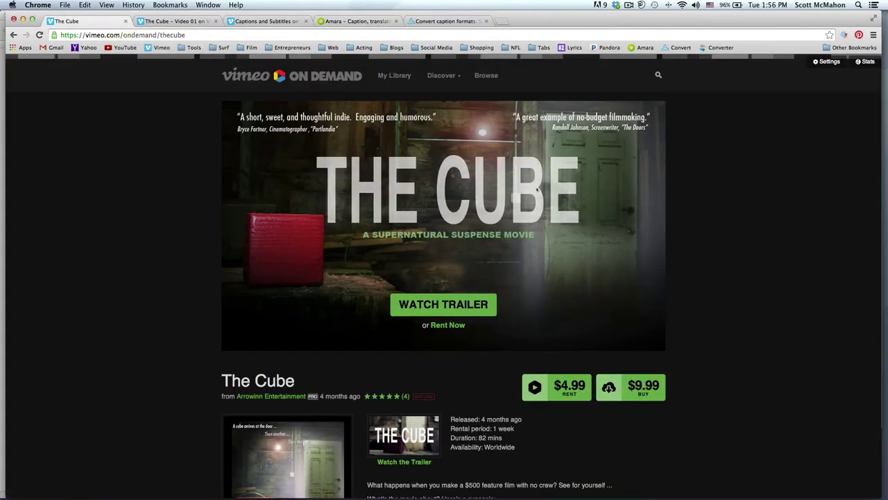
Step: Copy the address of The Cube - Video 01 page, then bring up Amara's homepage
click(178, 22)
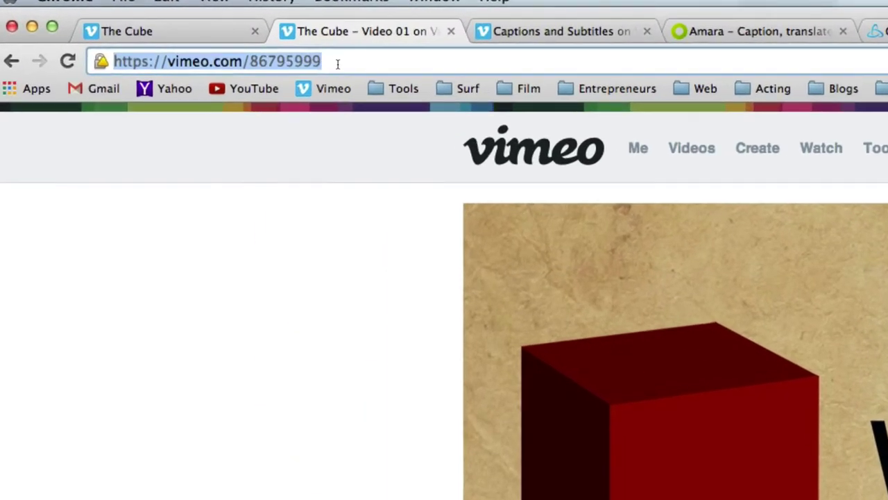
click(166, 35)
drag(342, 62, 111, 62)
key(super+c)
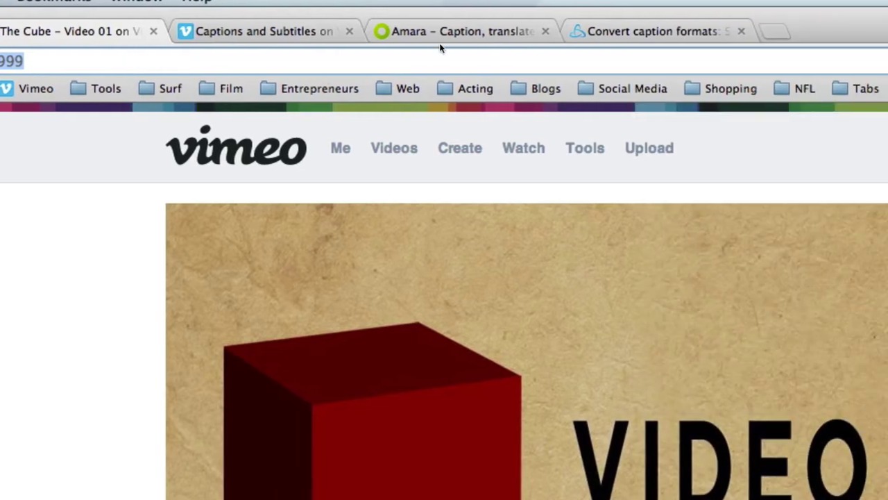
click(465, 38)
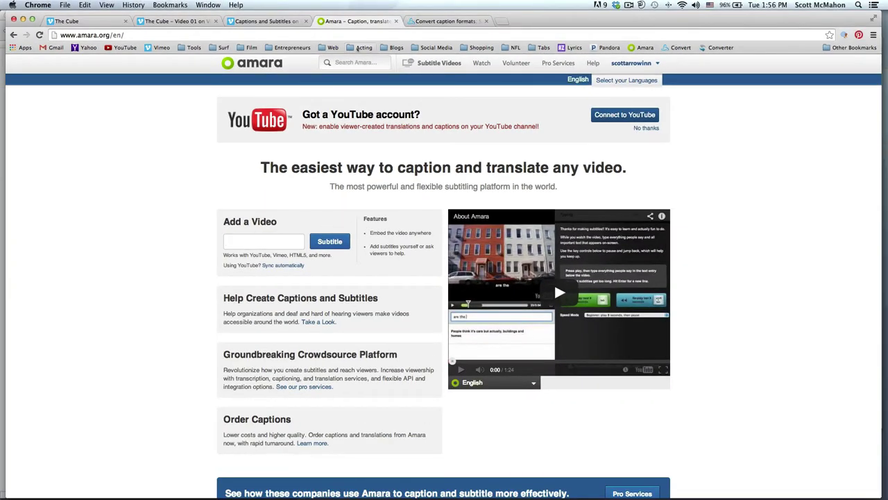
click(255, 319)
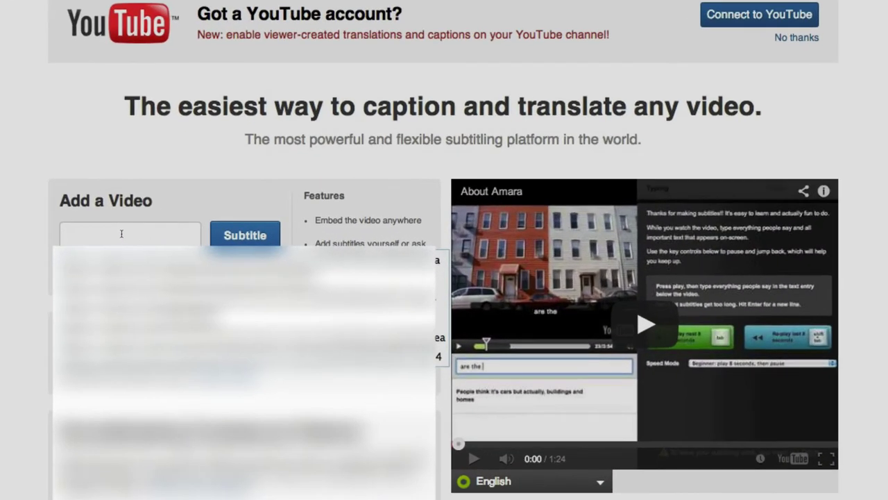
key(ctrl+v)
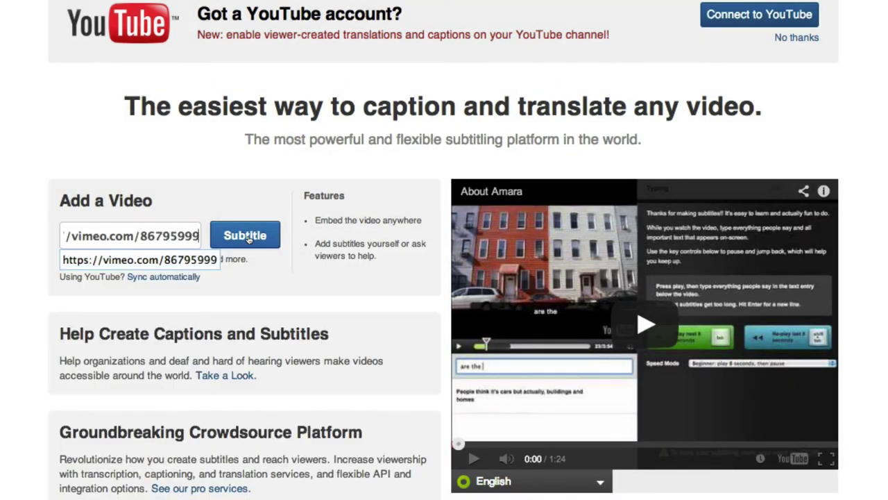
click(248, 237)
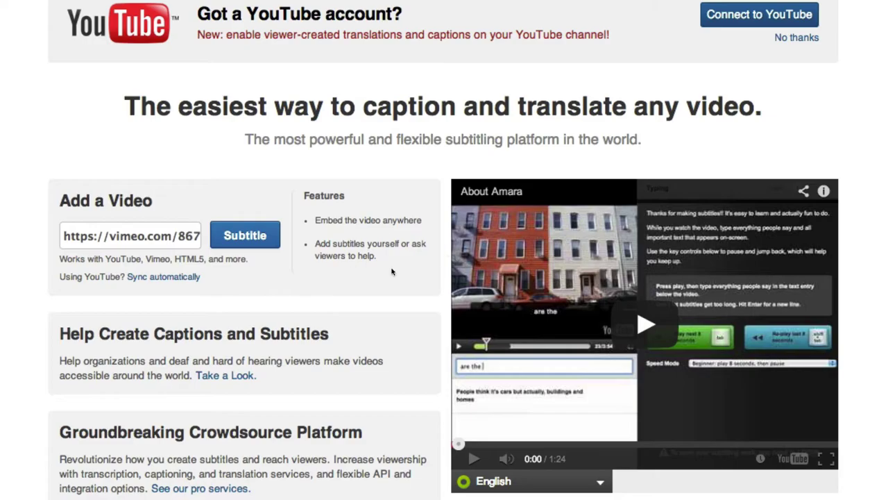
scroll(358, 251, down, 2)
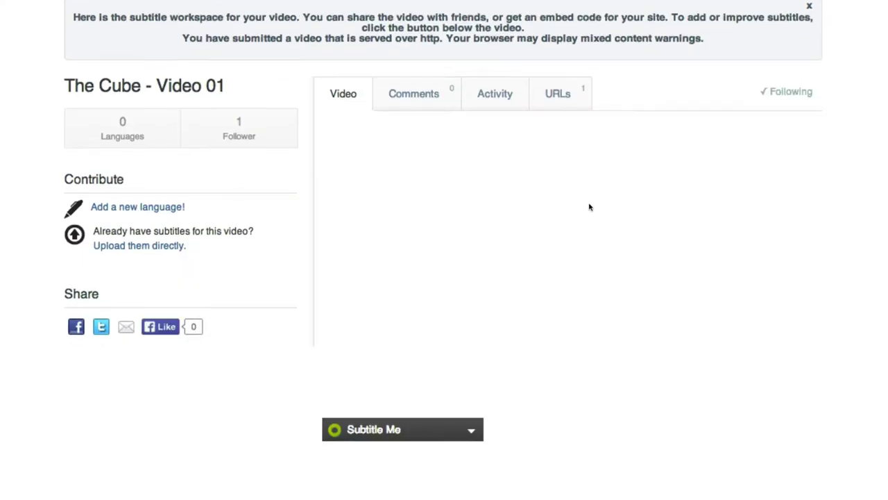
scroll(844, 244, down, 1)
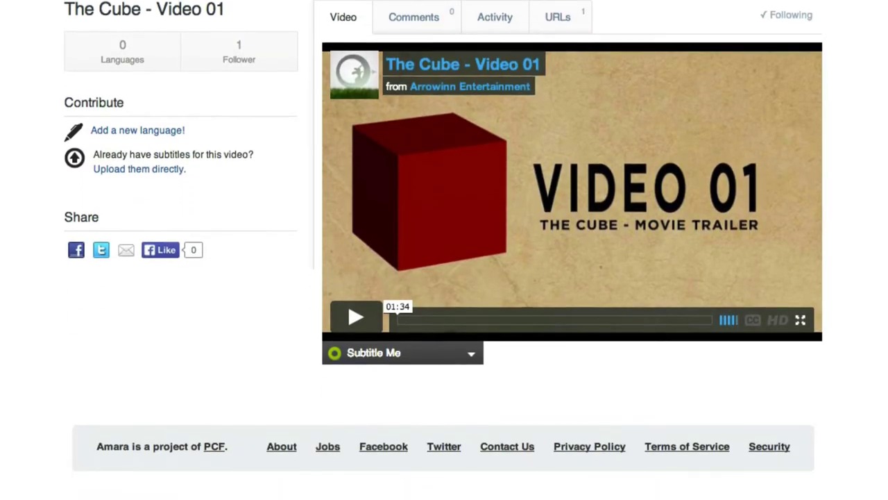
Step: Add a new language with English as the video's language and English as the subtitle language
click(472, 355)
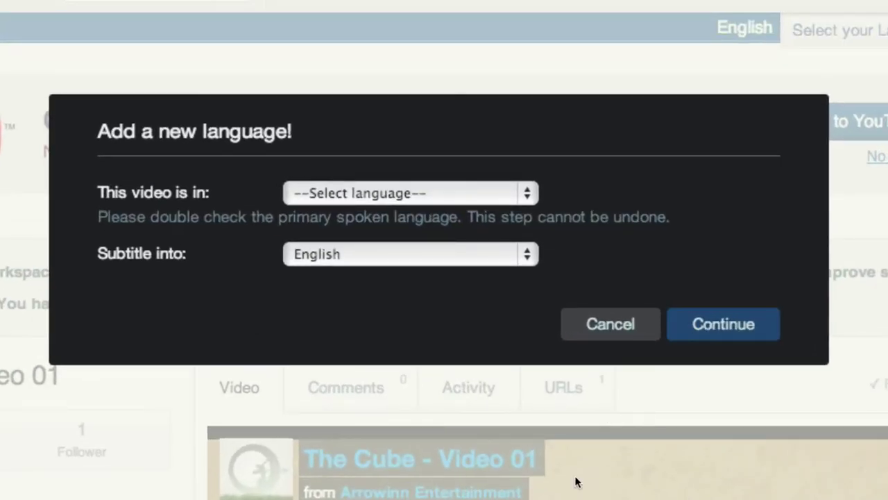
click(594, 324)
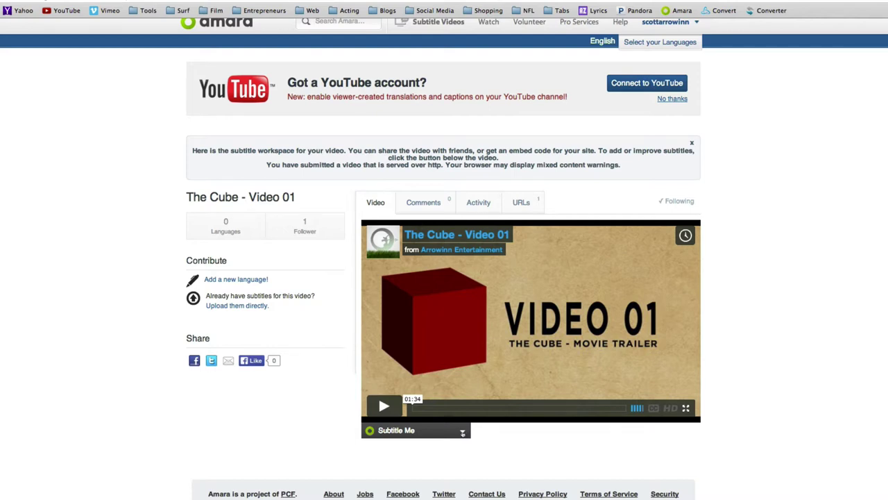
click(463, 432)
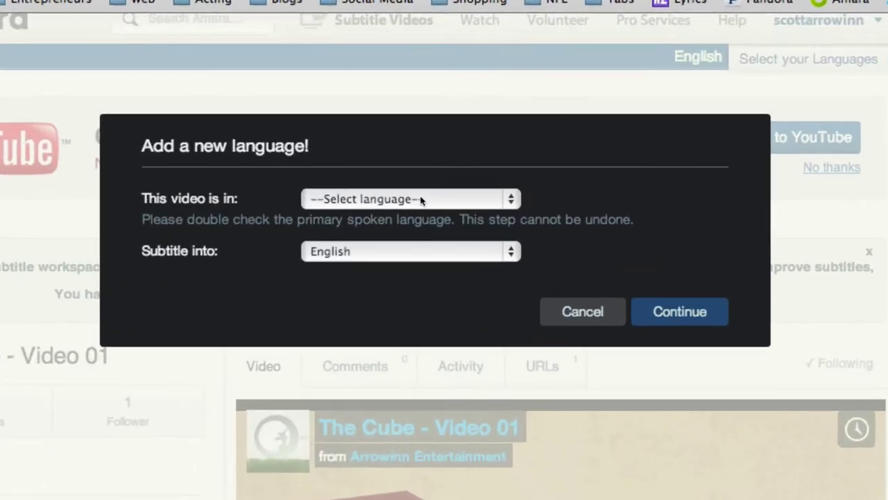
click(458, 115)
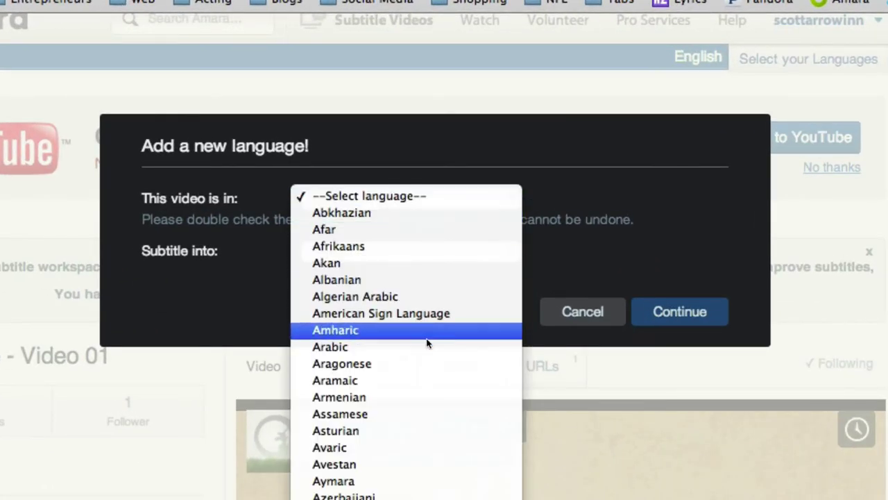
scroll(423, 343, down, 10)
scroll(424, 344, down, 6)
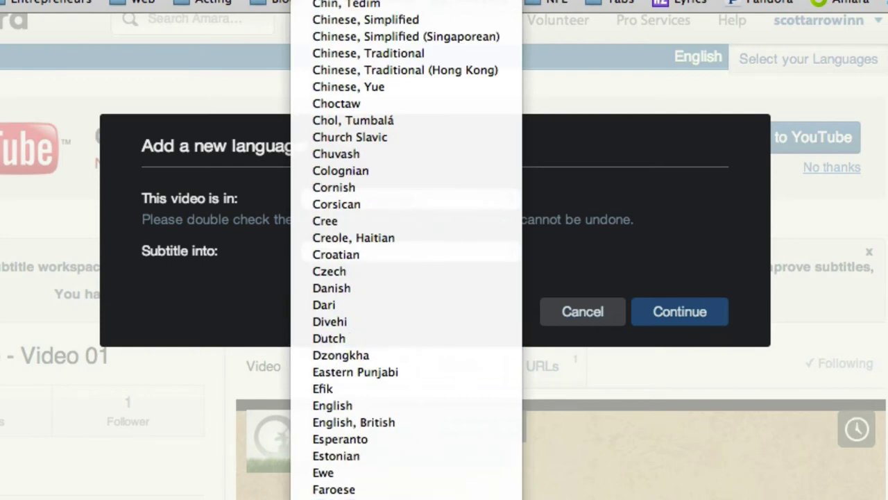
click(405, 405)
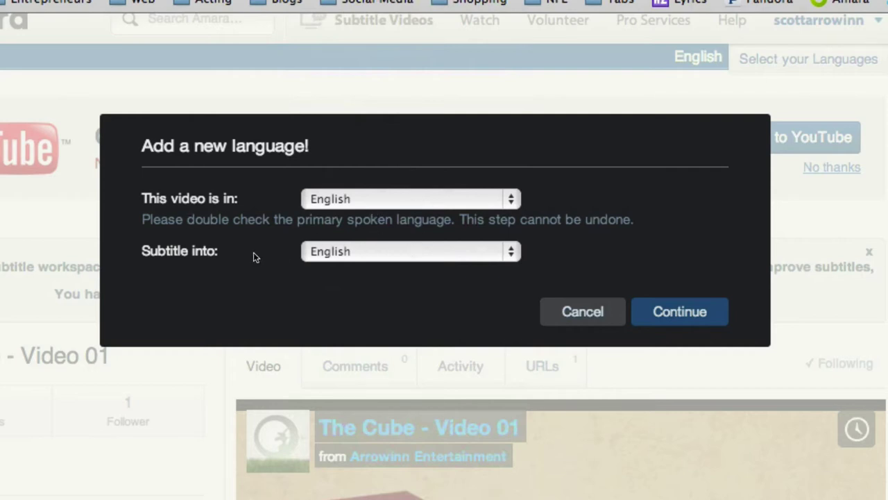
click(662, 311)
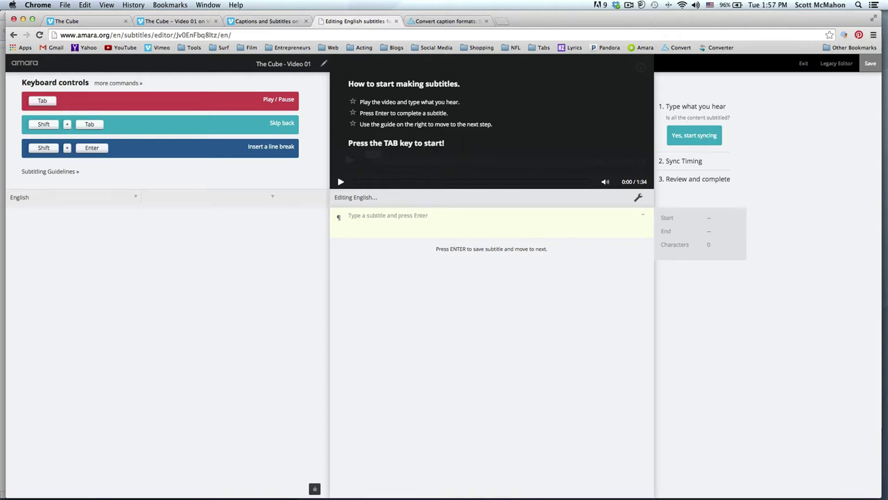
Step: Play to the first spoken line and save the subtitle 'What is this?'
key(Tab)
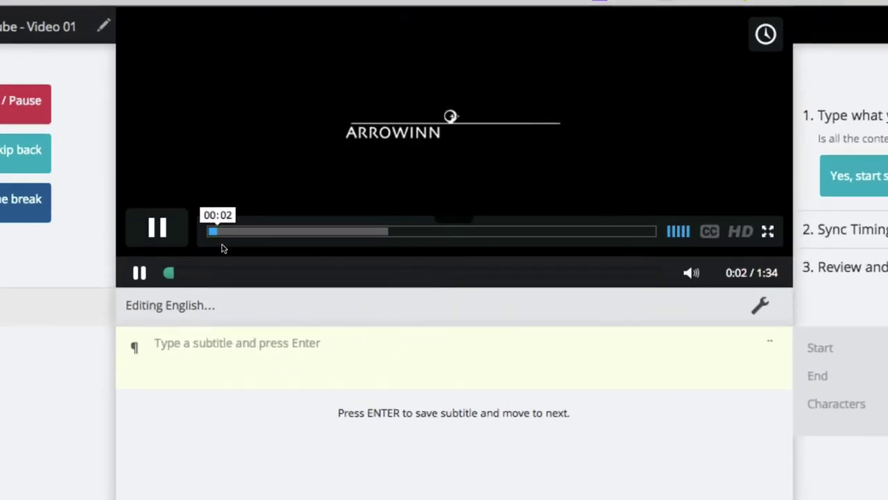
click(158, 229)
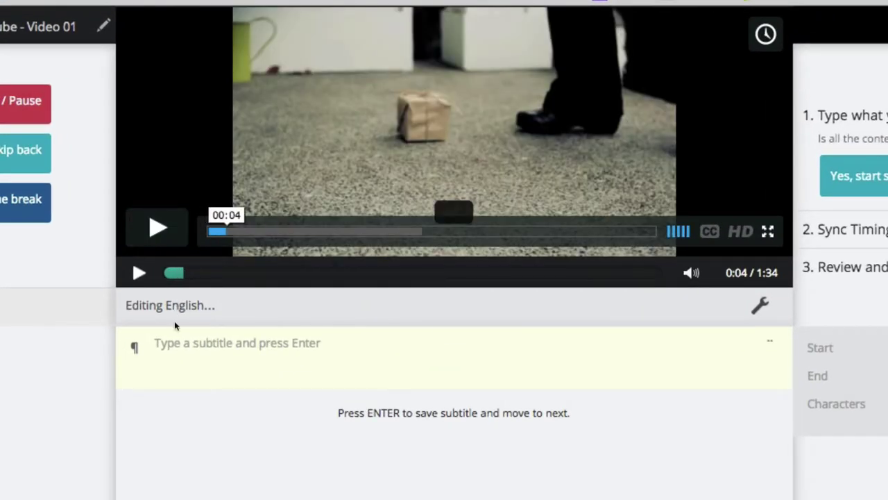
text(Wh)
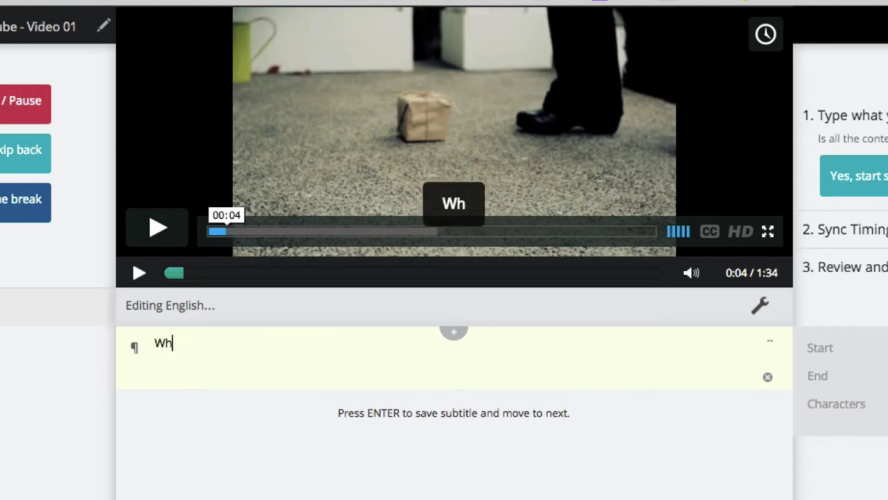
text(at is this?)
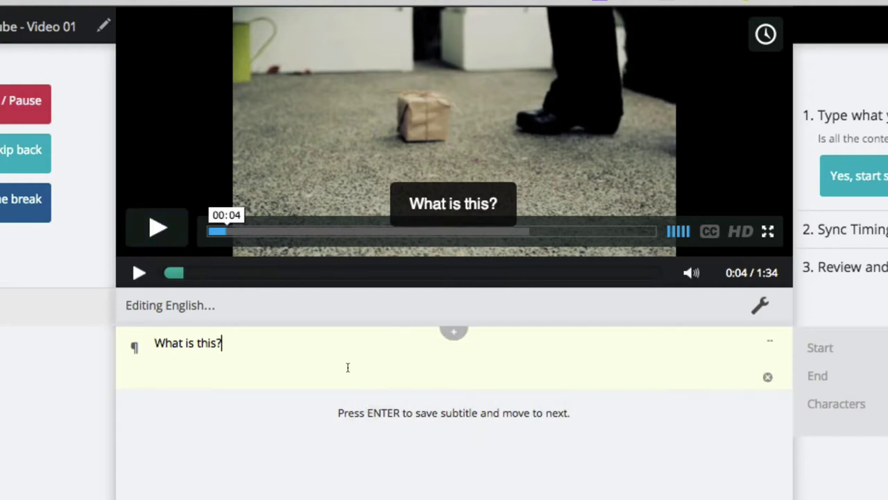
key(Return)
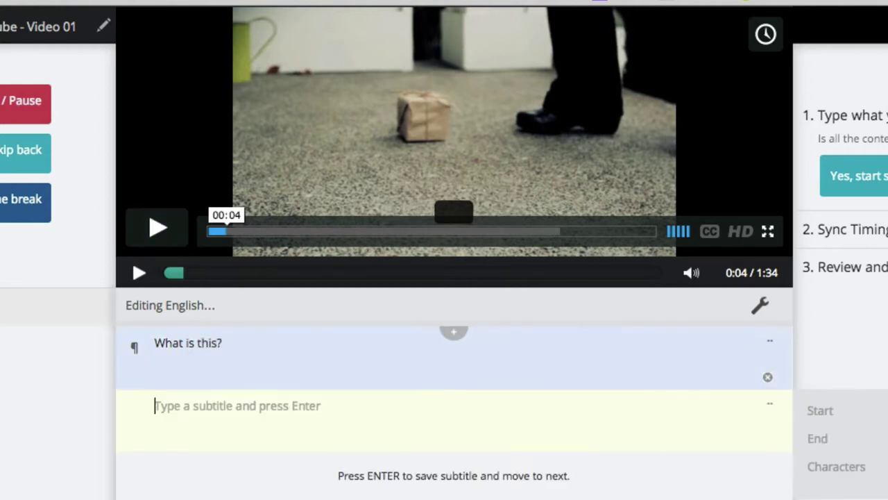
Step: Type the second subtitle 'I don't know. I was hoping you knew what is was.'
click(158, 231)
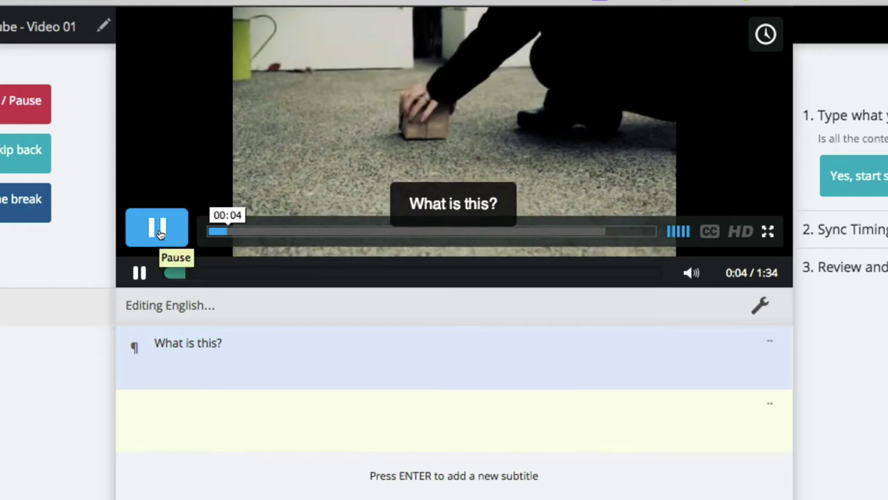
click(186, 403)
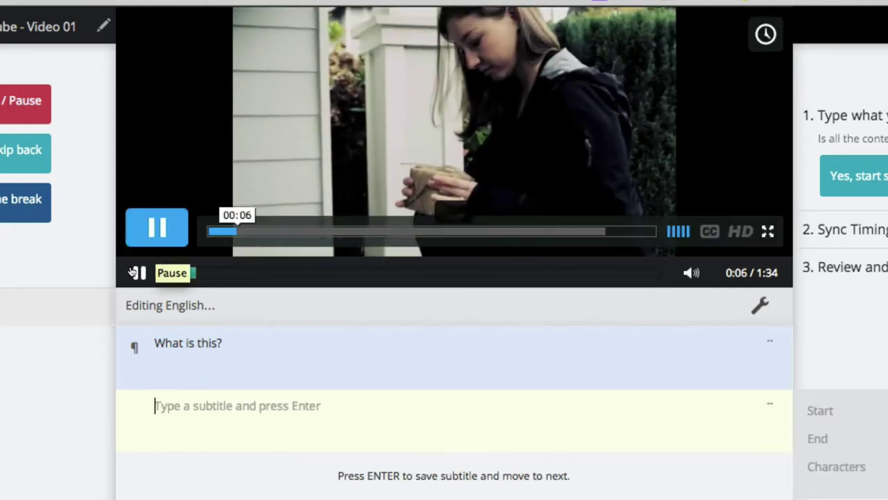
key(Tab)
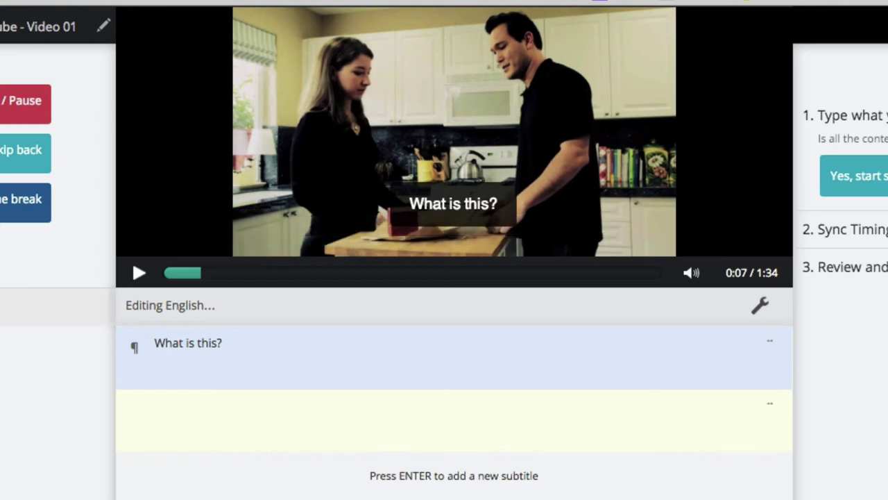
click(327, 428)
text(I don't know)
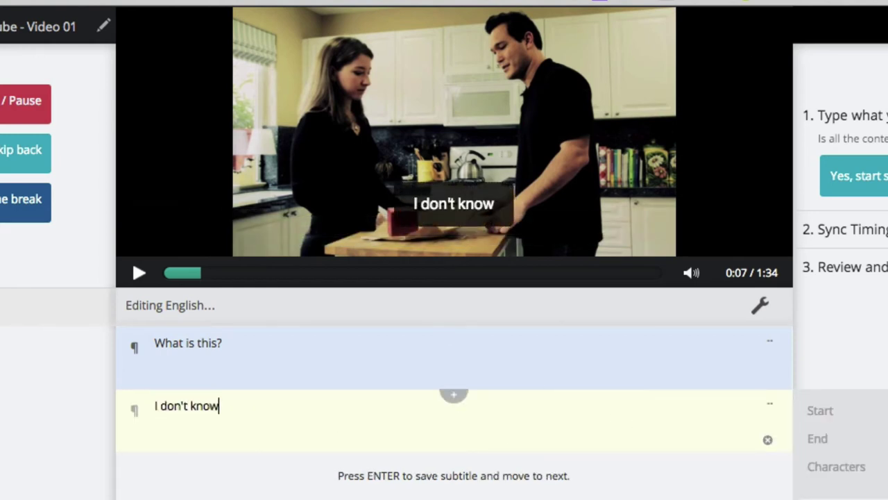
text(I)
text( was o)
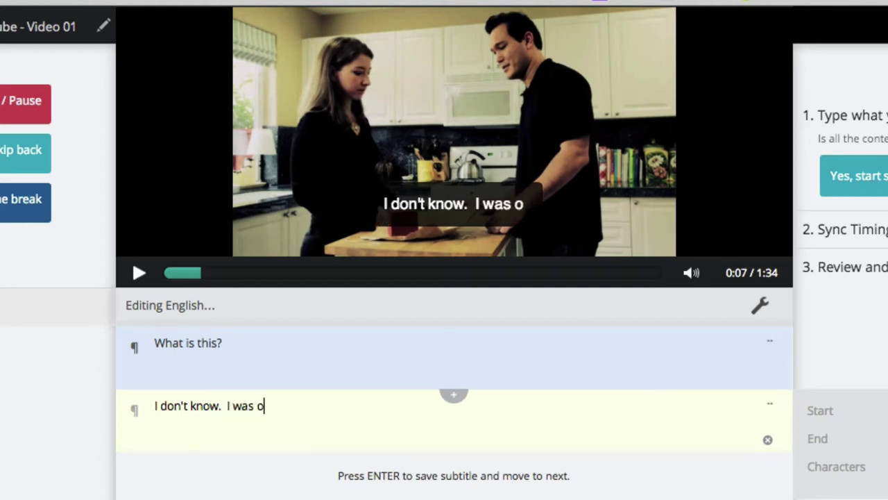
key(BackSpace)
text(hoping you)
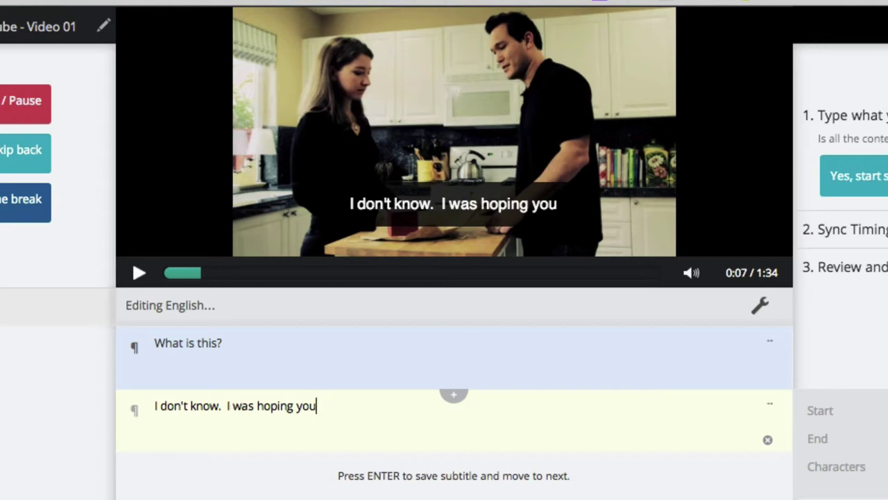
text( knew wha)
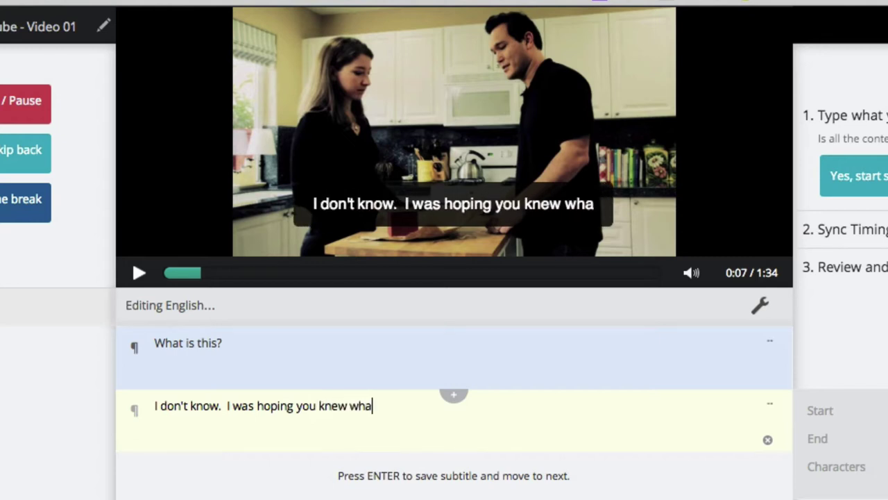
text(t is was)
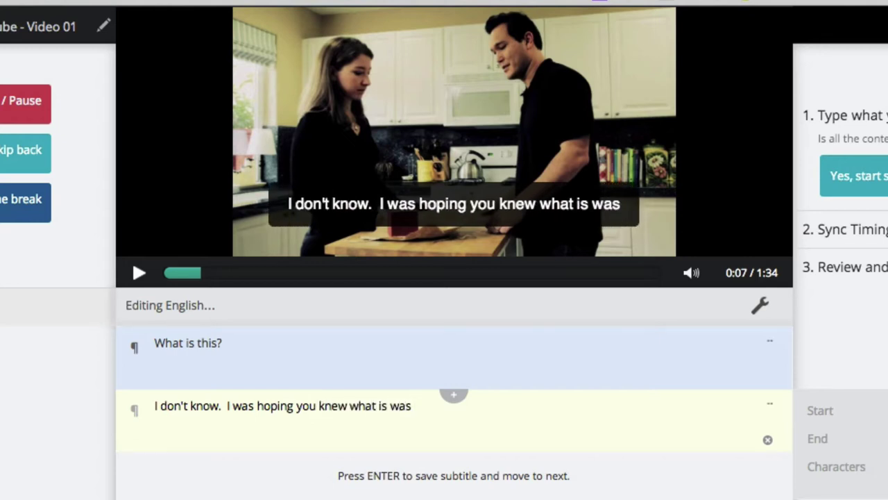
text(.)
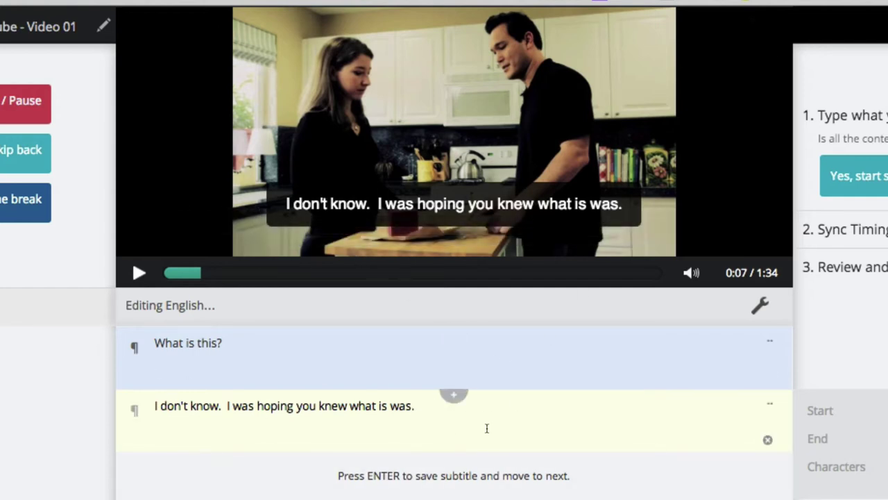
Step: Save the second line and add subtitles 'What do you mean?' and 'It was at the front door.'
click(179, 274)
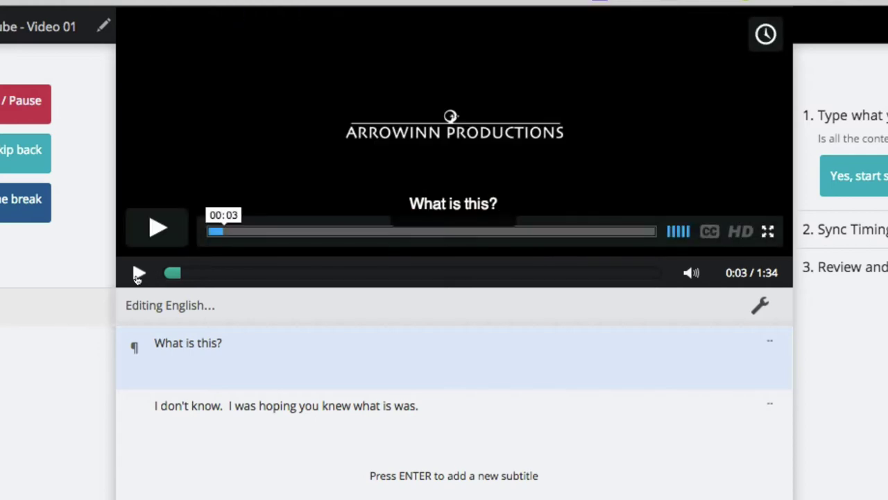
click(138, 274)
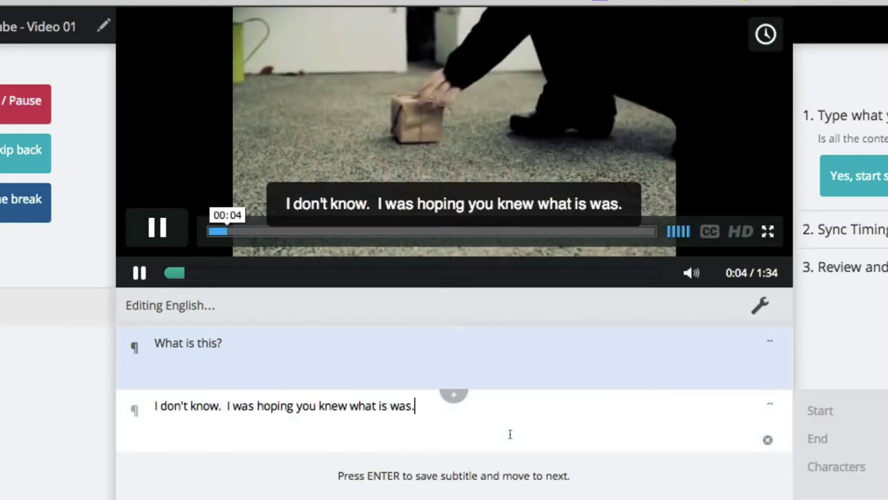
key(Return)
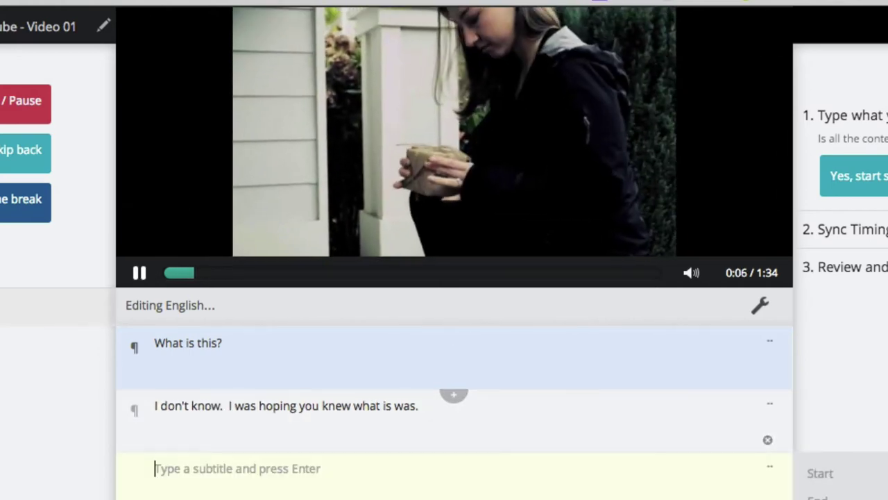
text(What do you mean?)
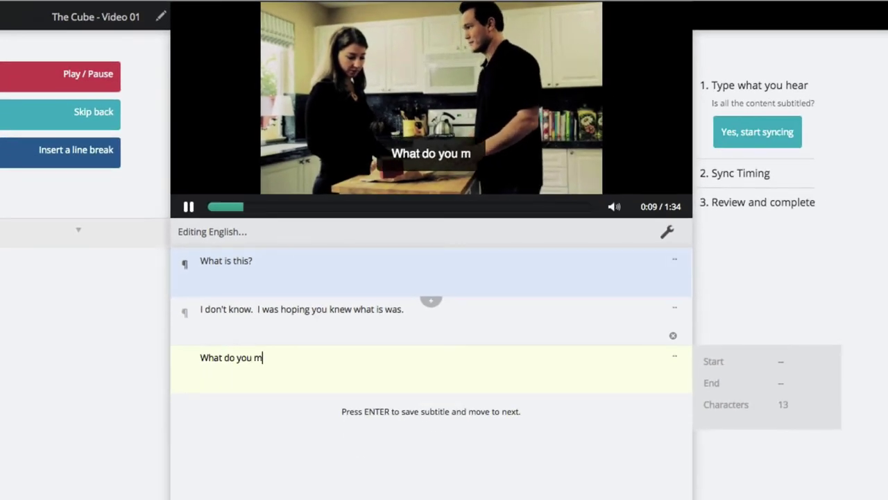
key(Return)
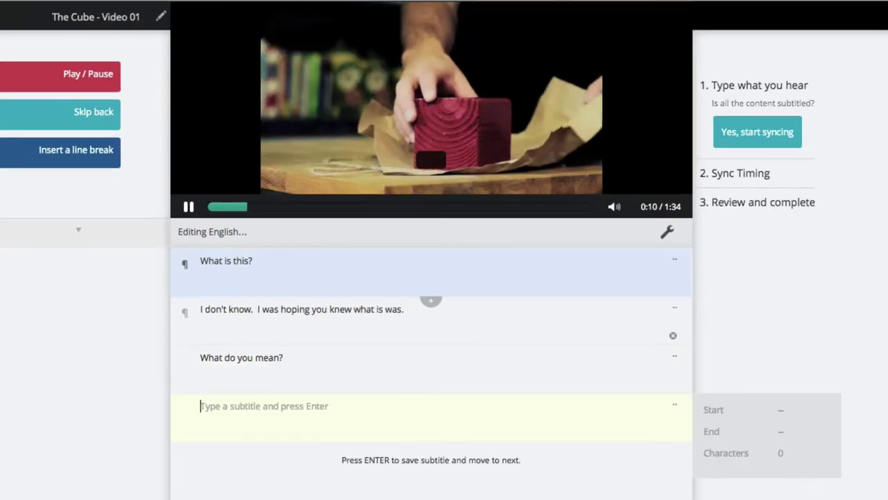
text(It was )
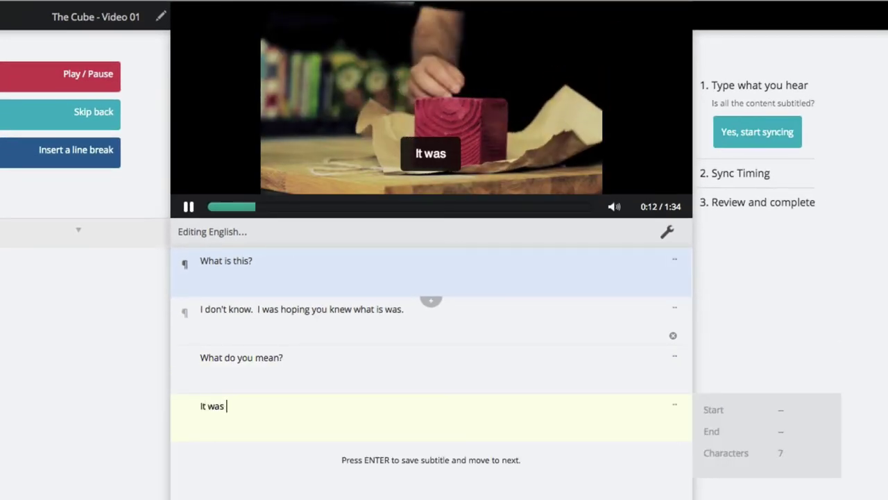
text(at the fron)
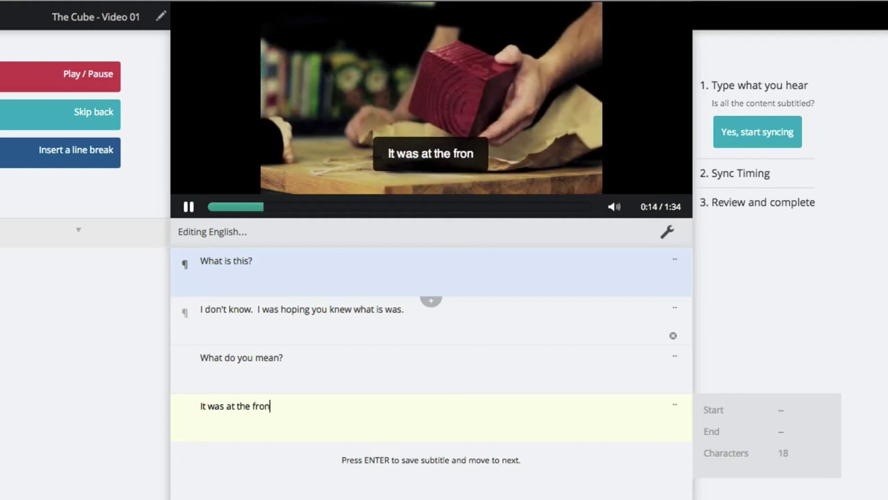
text(t door.)
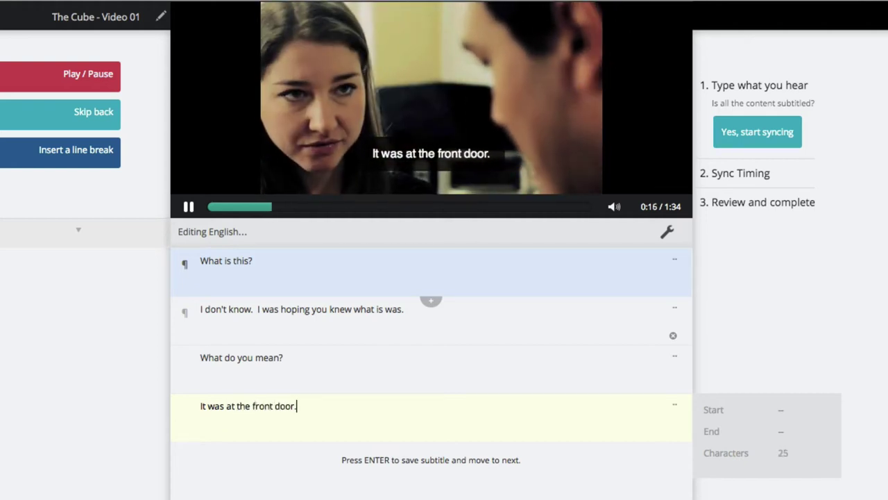
click(189, 207)
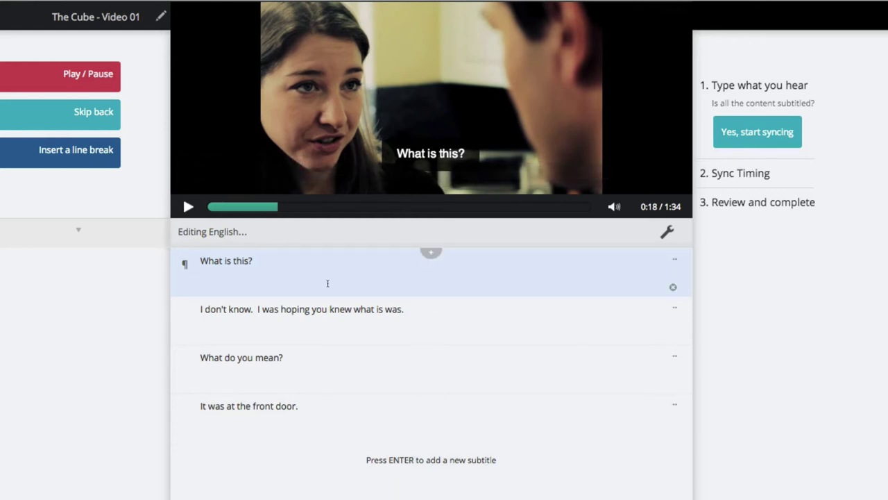
Step: Start syncing and move the start of 'What is this?' later, to 0:02.86
click(746, 132)
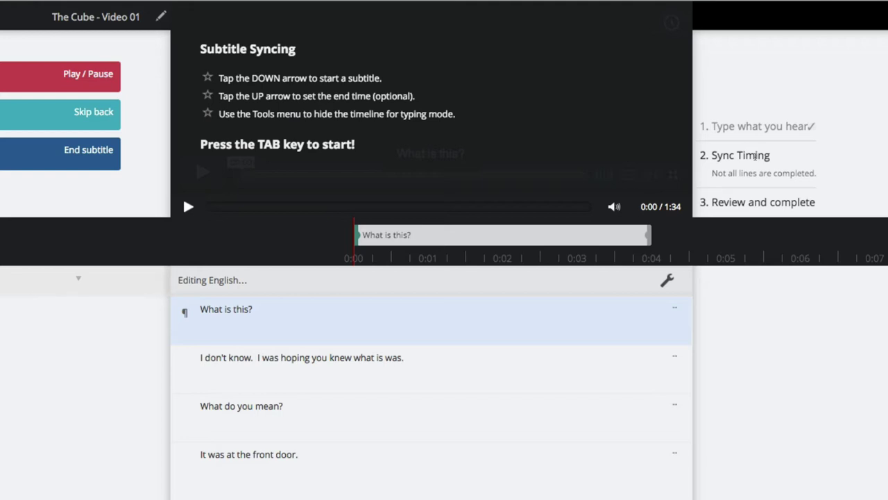
key(Tab)
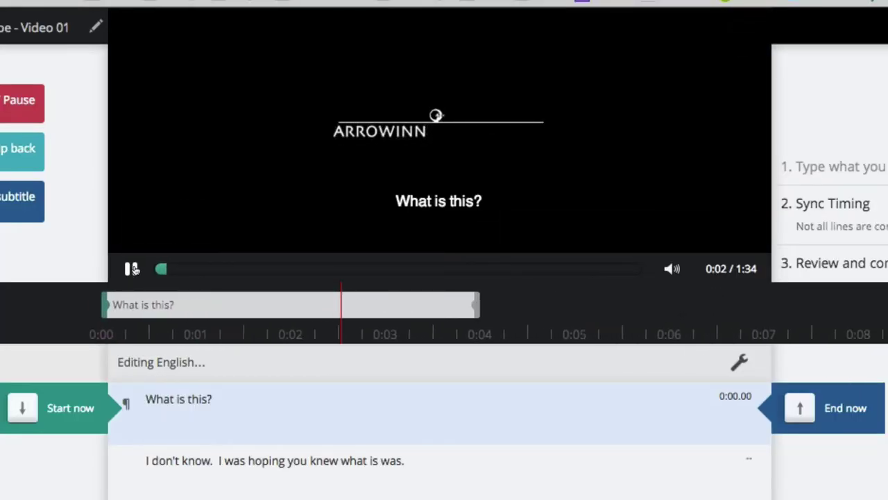
click(132, 269)
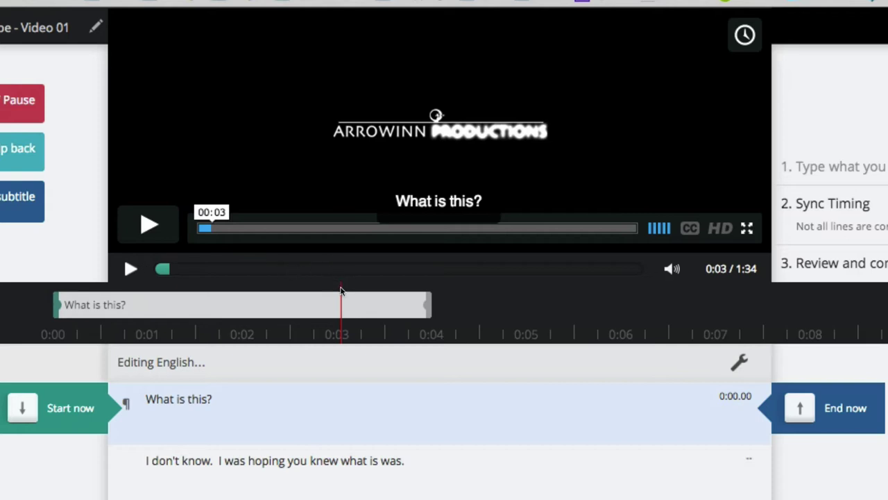
mouse_move(512, 406)
mouse_move(493, 463)
mouse_move(368, 394)
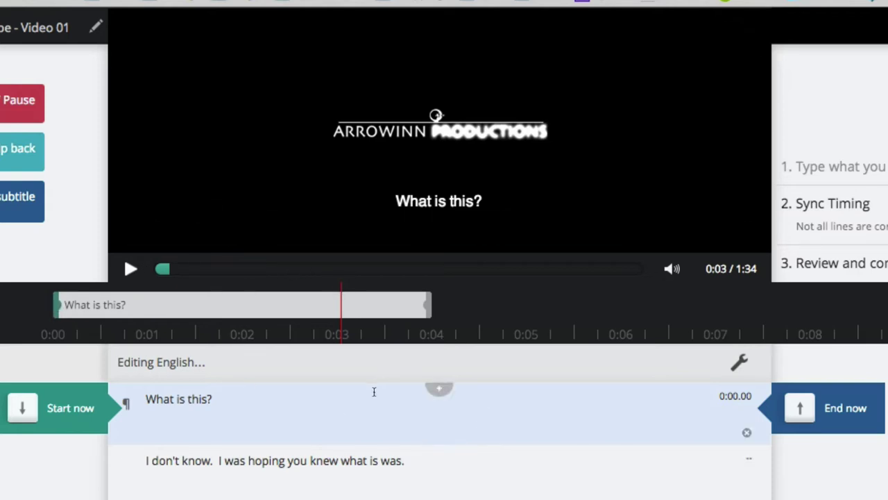
drag(57, 305, 327, 314)
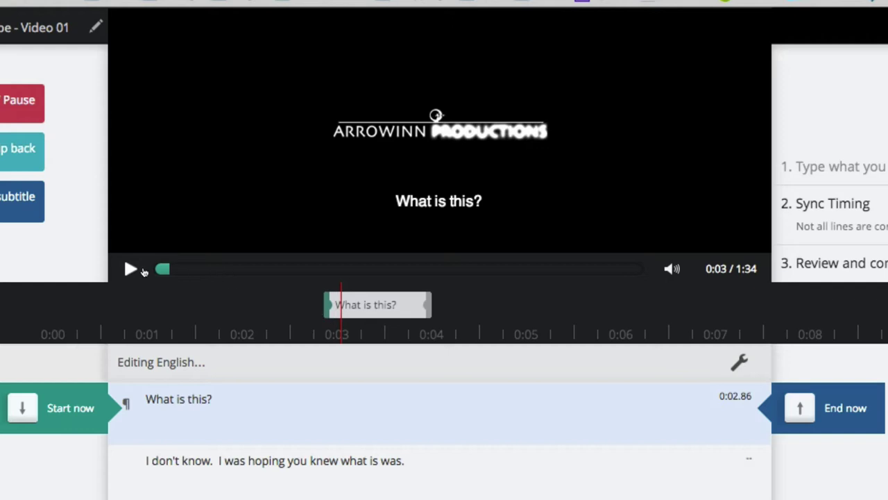
click(149, 272)
Step: Move the start of 'What is this?' back to 0:02.49 and end it at 0:04
click(130, 271)
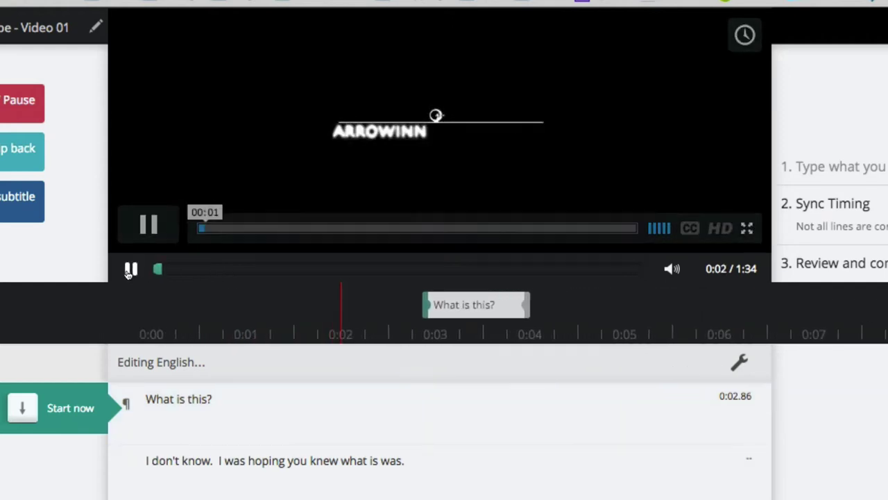
click(130, 271)
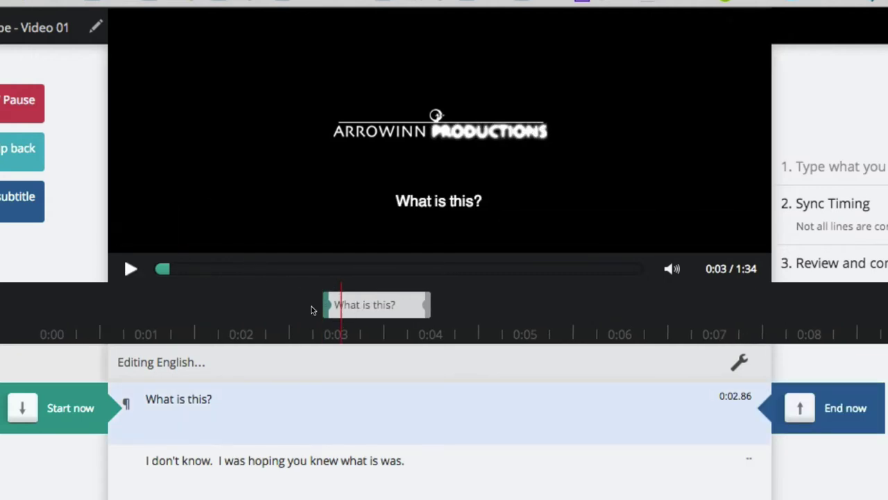
drag(324, 304, 288, 304)
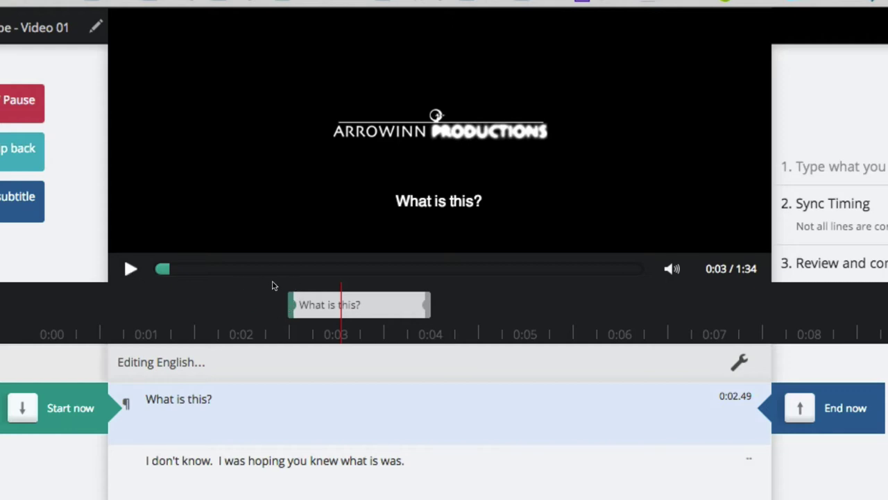
click(132, 268)
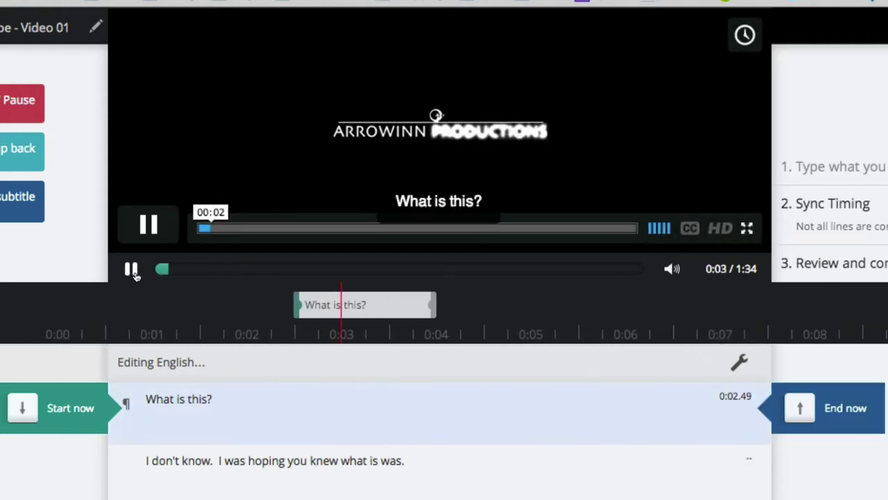
key(Tab)
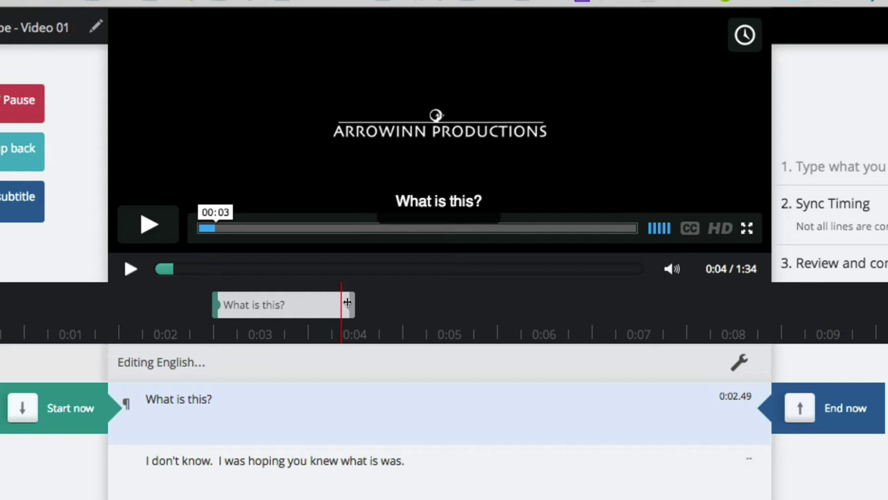
drag(347, 302, 338, 310)
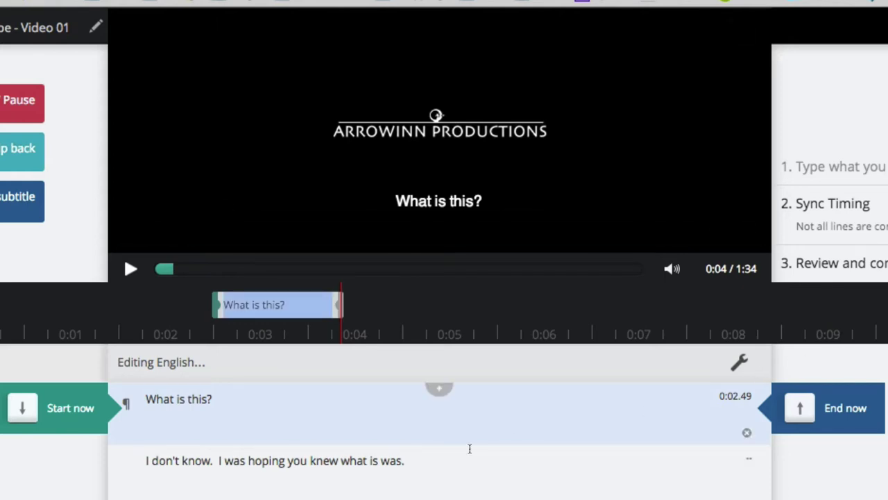
Step: Make the 'I don't know' line start at 0:03.88, then replay the opening lines
click(448, 457)
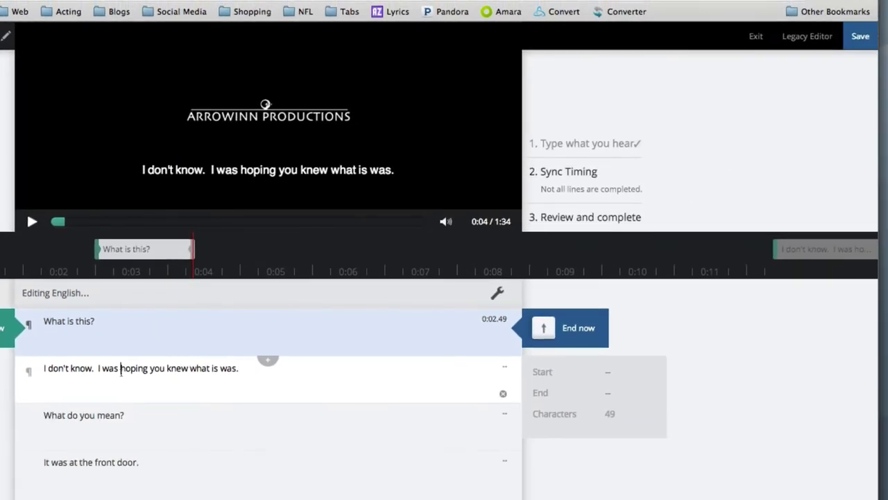
click(821, 247)
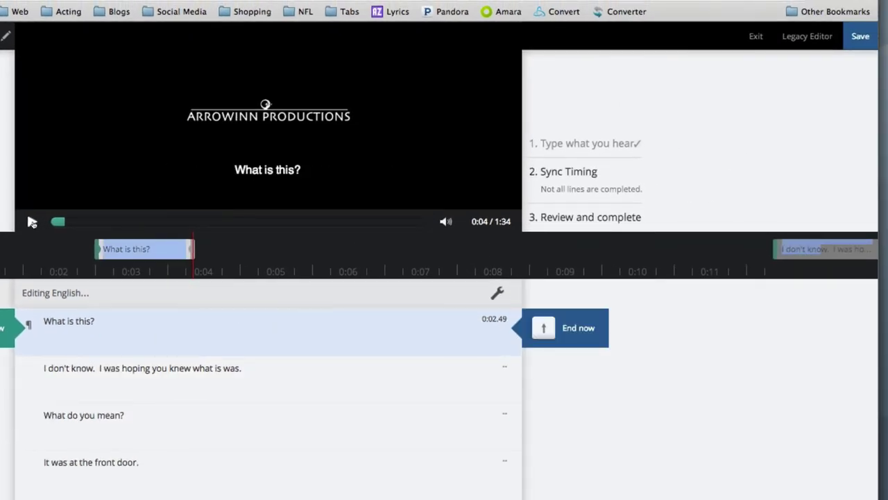
click(32, 222)
key(Tab)
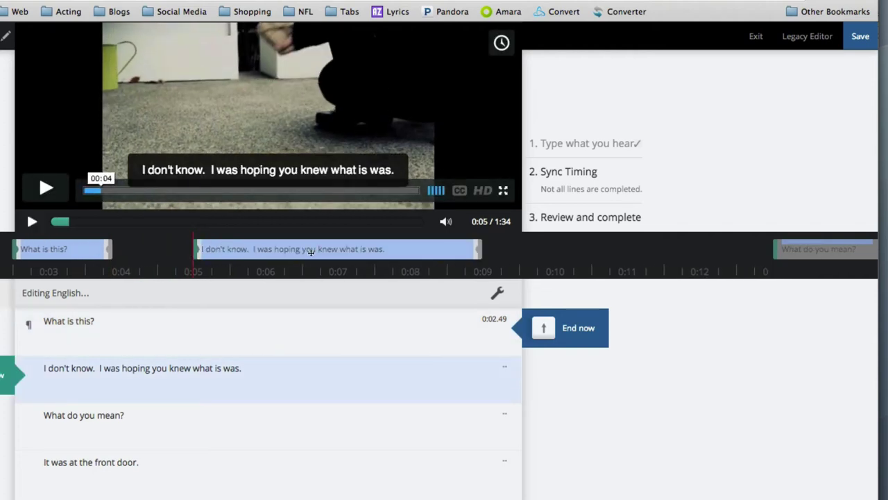
drag(311, 252, 230, 252)
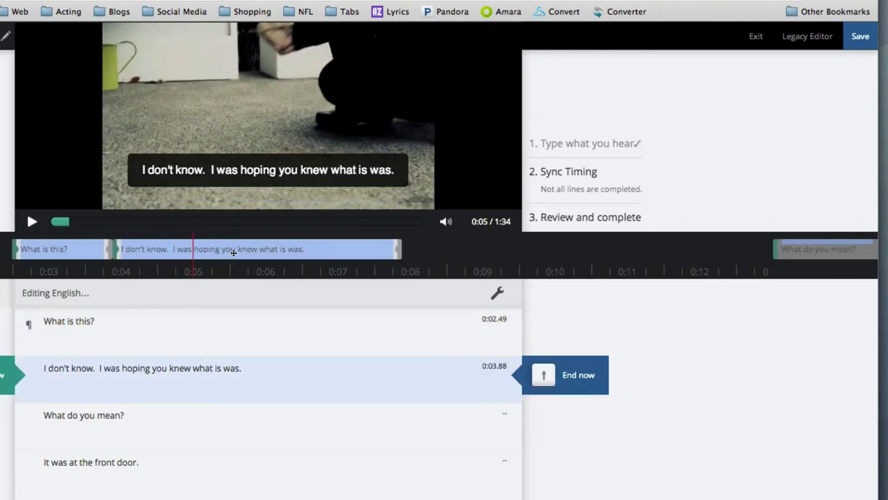
click(21, 237)
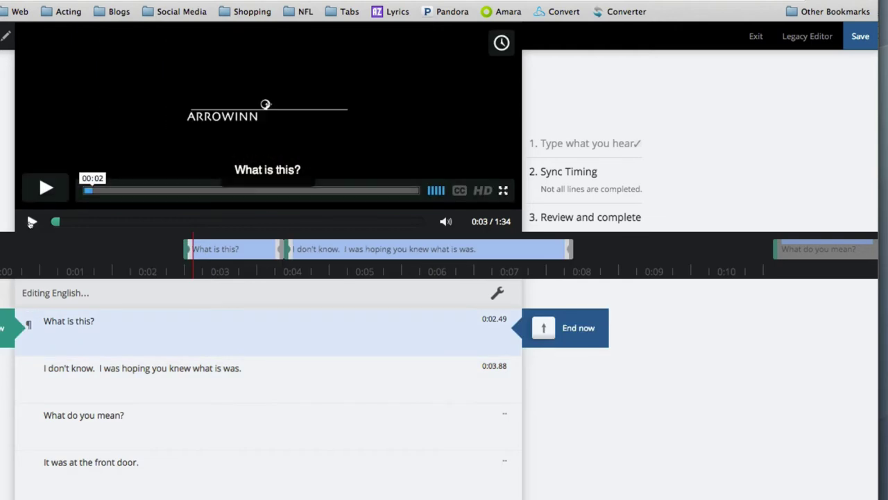
click(32, 221)
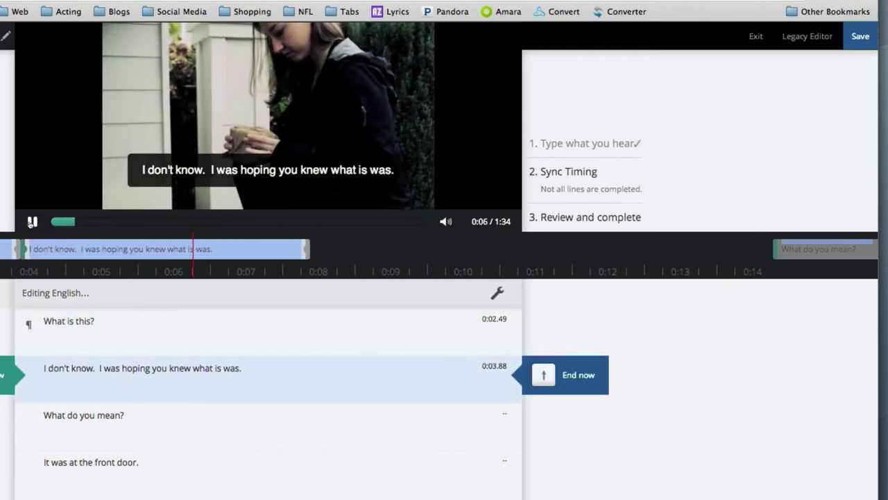
click(32, 222)
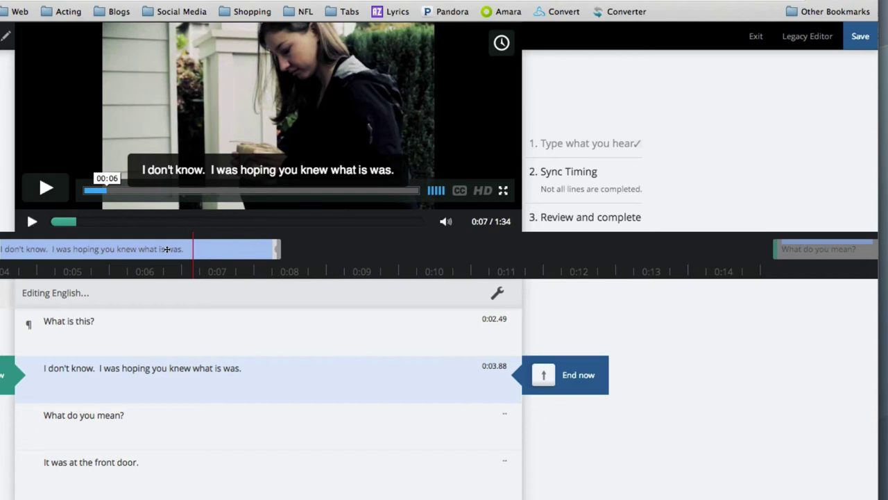
Step: Reword the 'I don't know' line: insert 'might', change 'knew' to 'know' and 'was' to 'it is'
click(166, 368)
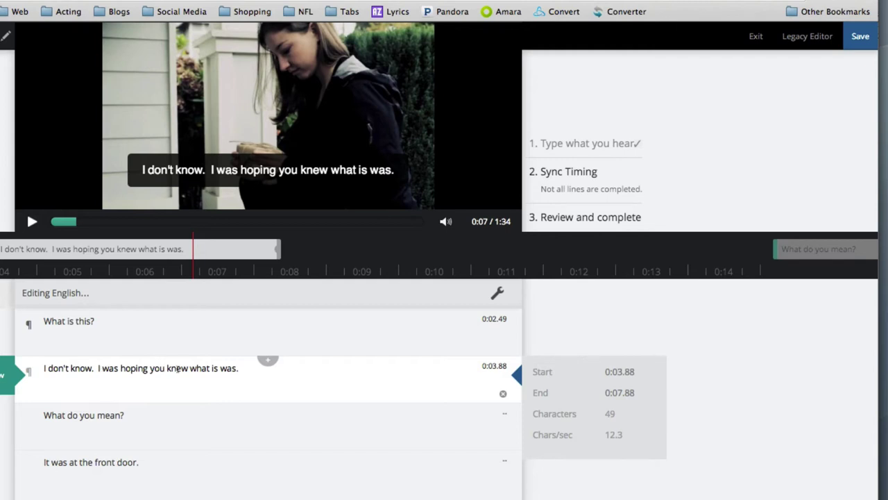
click(64, 222)
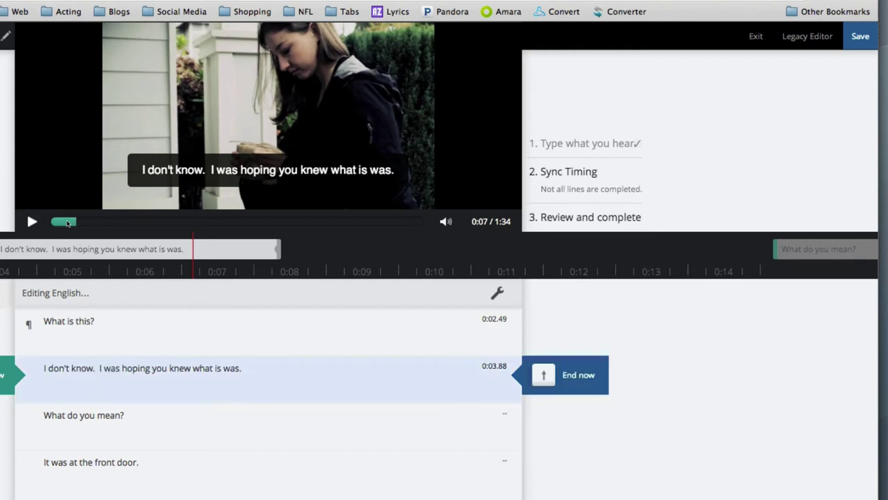
click(31, 221)
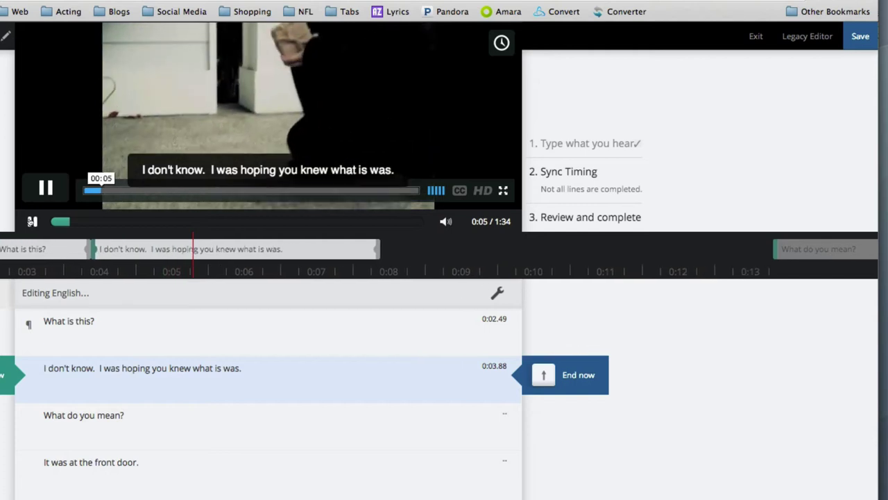
click(143, 369)
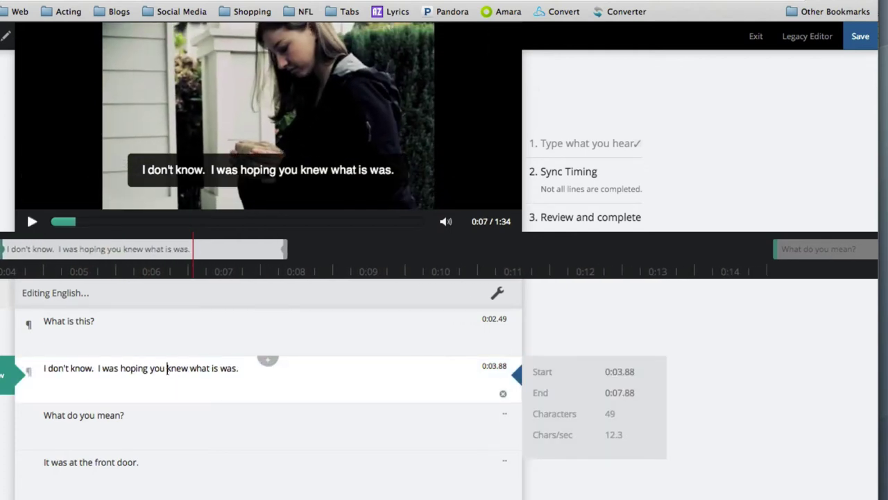
text(might)
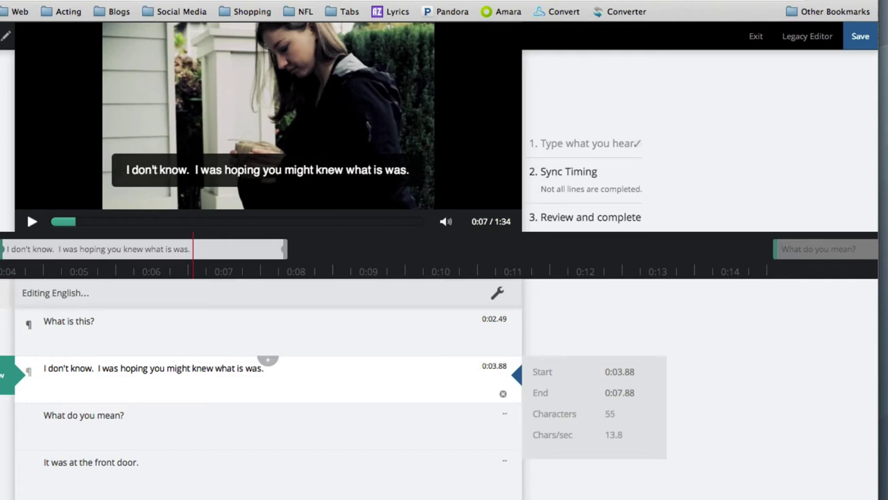
key(BackSpace)
text(o)
key(BackSpace)
key(BackSpace)
key(BackSpace)
text(it i)
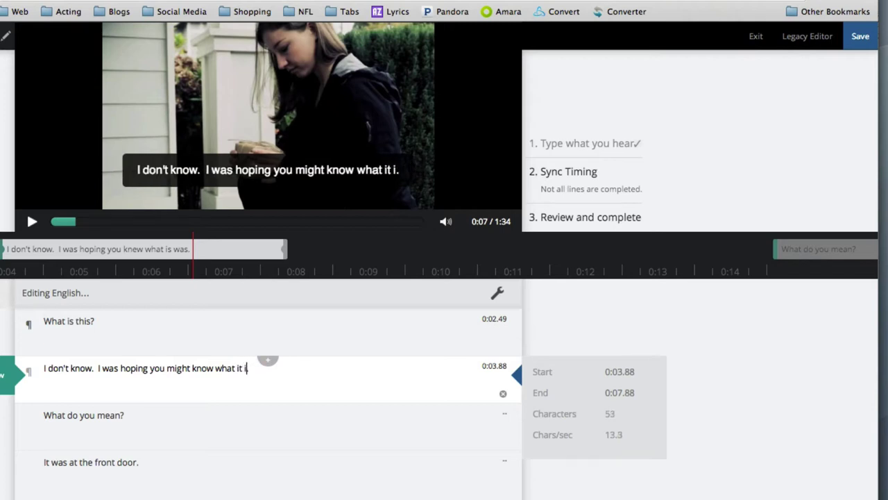
text(s)
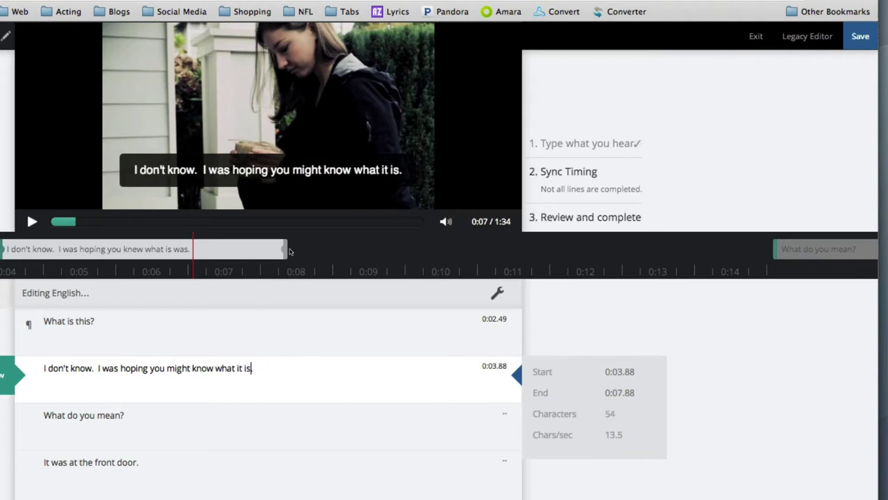
Step: End the 'I don't know' line at 0:06.64, start 'What do you mean?' at 0:06.57, and save
drag(281, 248, 192, 250)
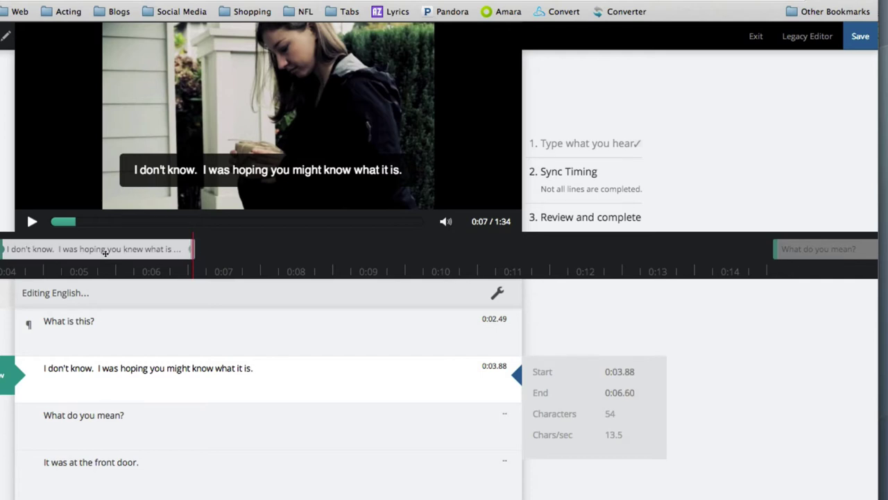
key(Down)
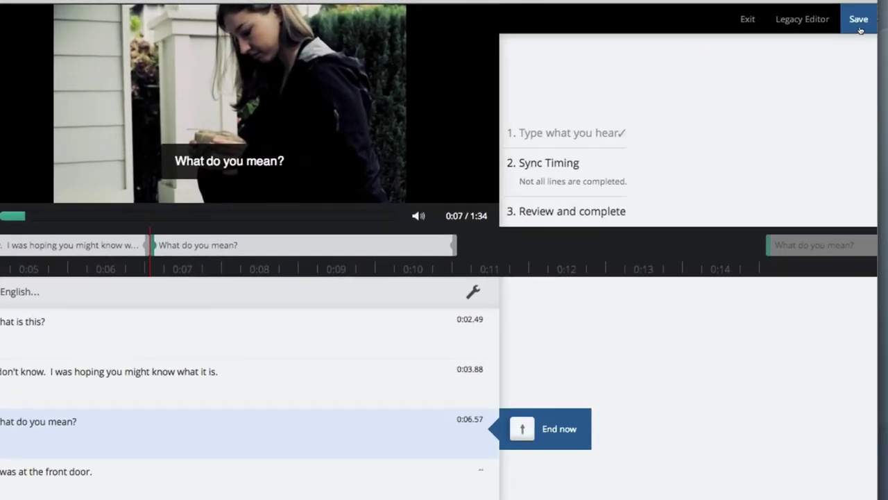
click(859, 28)
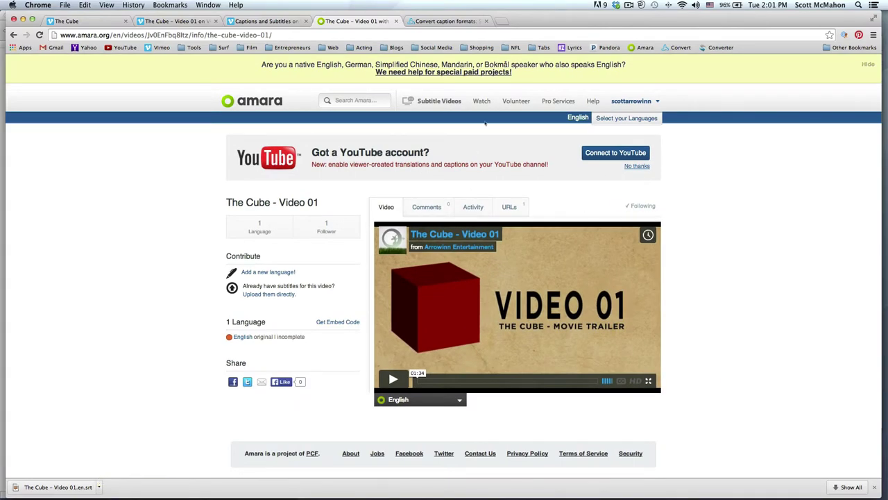
Step: On Vimeo, show The Cube - Video 01's Advanced settings, listing The Cube - Trailer.en.vtt
click(182, 21)
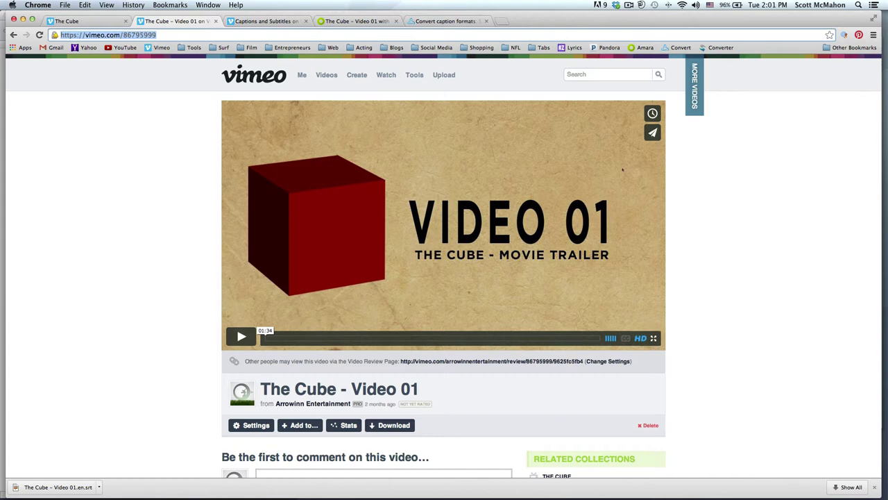
click(263, 426)
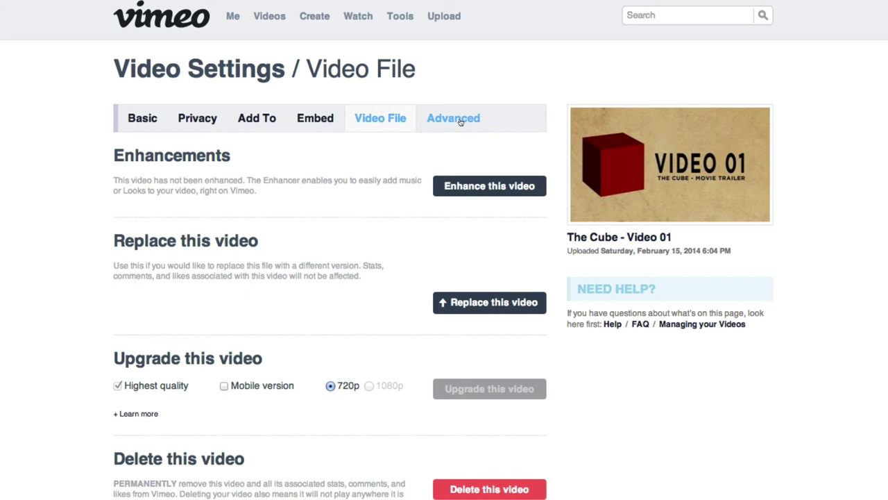
click(461, 122)
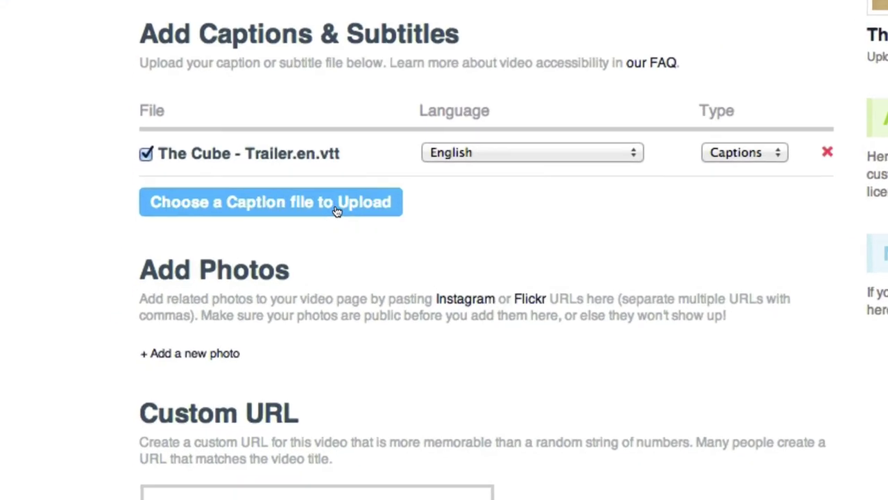
Step: Upload The Cube - Video 01.en.srt as a new caption file
click(340, 212)
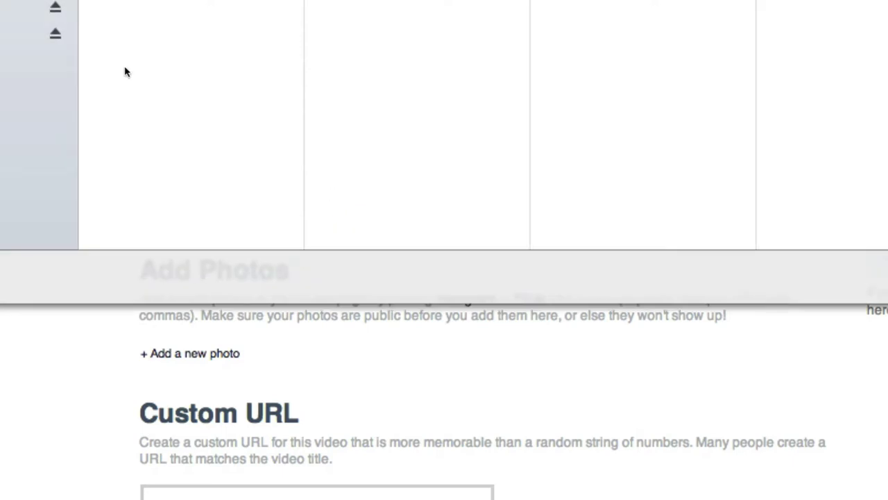
click(99, 97)
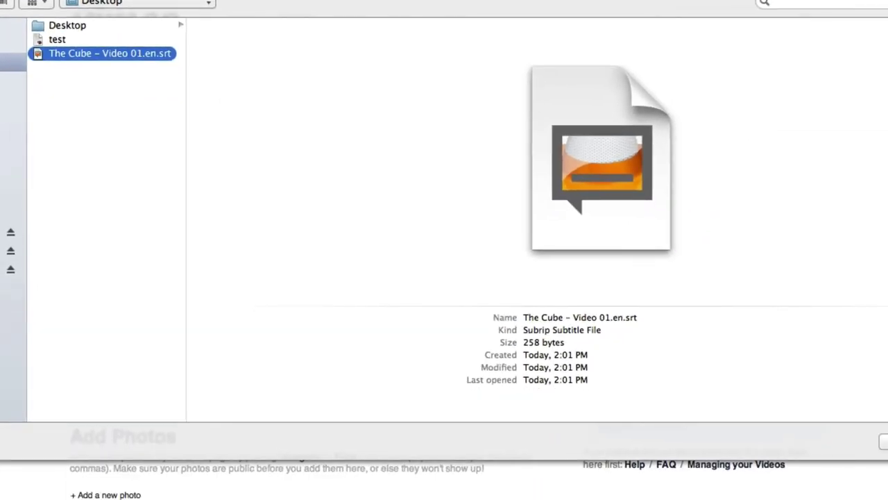
key(Return)
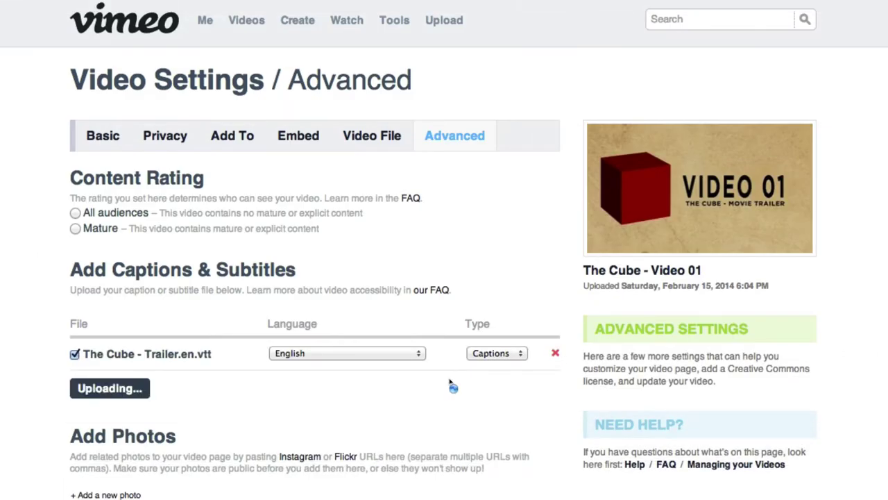
Step: Set the new file's type to Subtitles and its language to English
scroll(455, 404, down, 5)
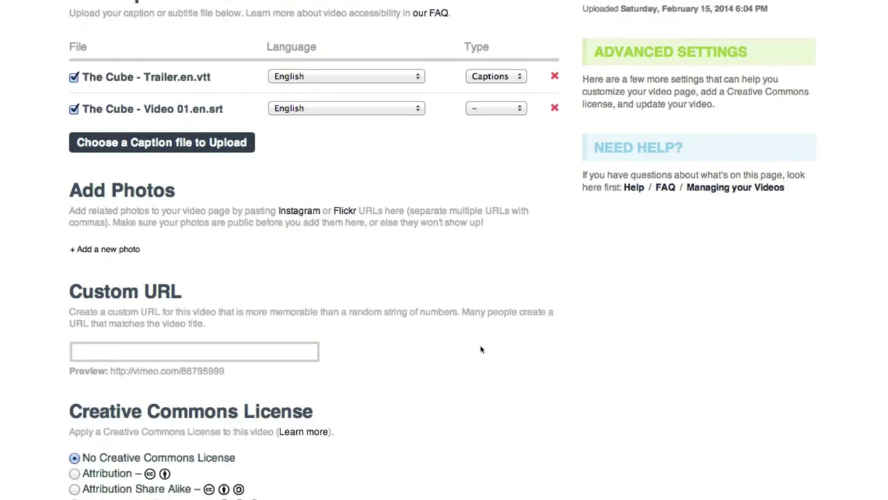
click(498, 175)
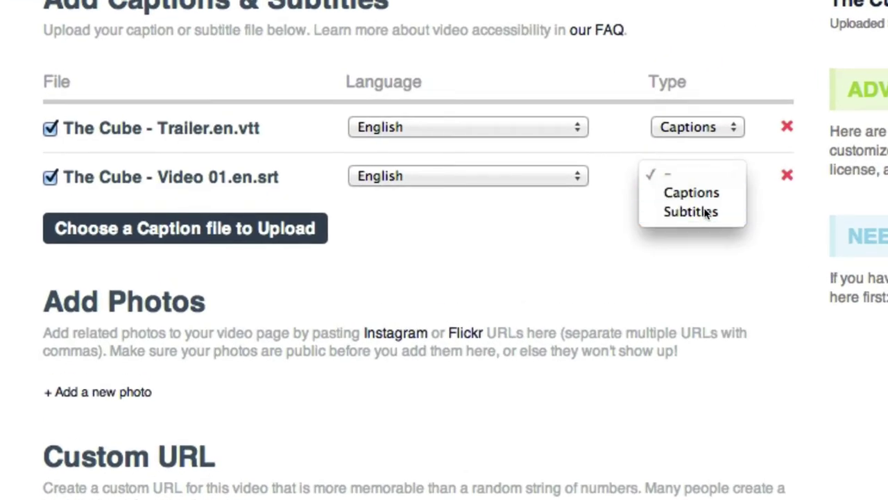
click(706, 212)
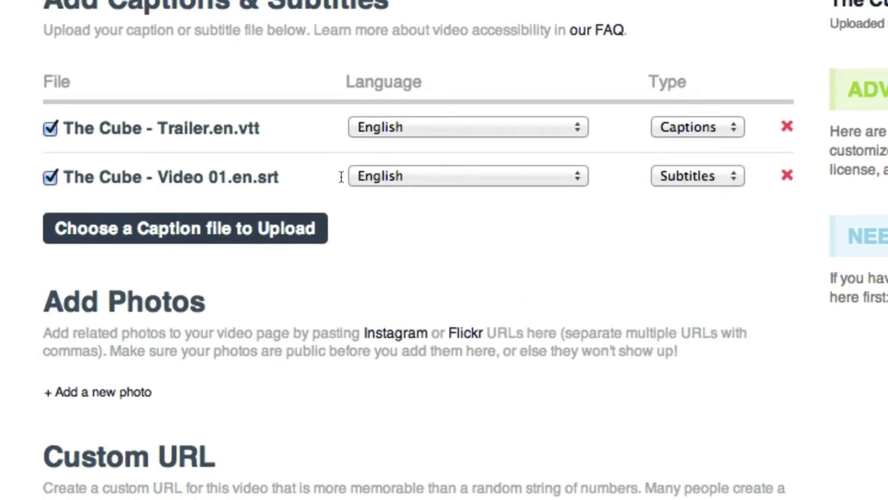
click(497, 175)
click(498, 172)
scroll(527, 236, up, 2)
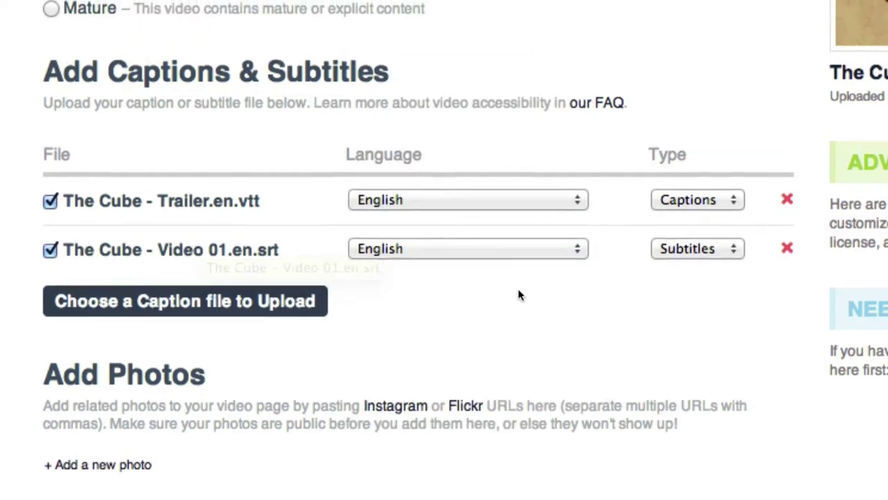
scroll(519, 294, up, 2)
Step: Recheck that the uploaded .srt stays English and Subtitles in the caption list
click(456, 298)
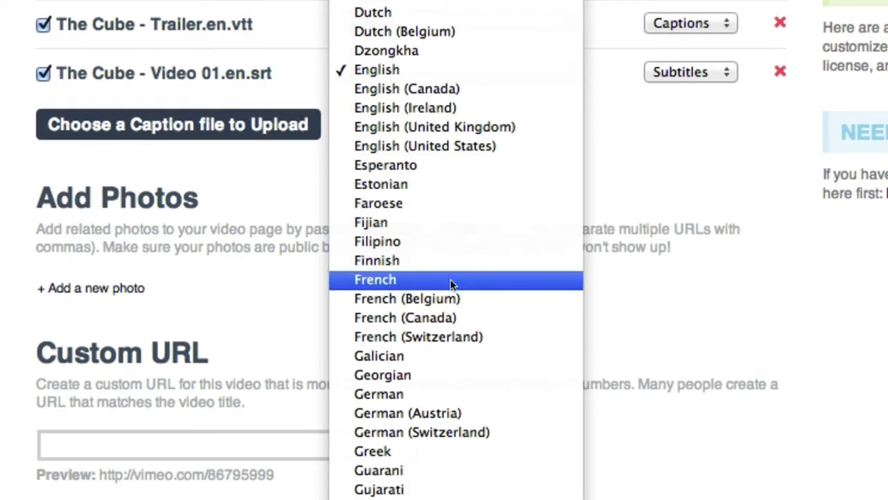
click(442, 75)
click(673, 74)
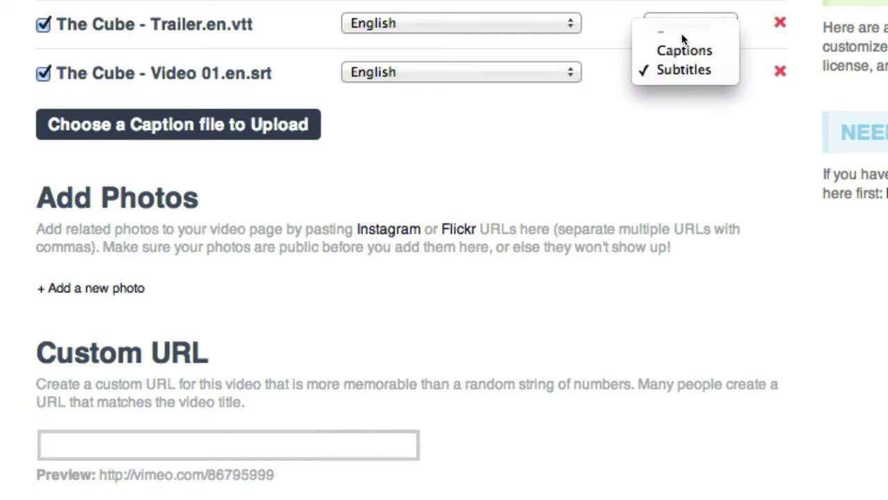
click(680, 71)
click(680, 72)
click(690, 71)
click(690, 72)
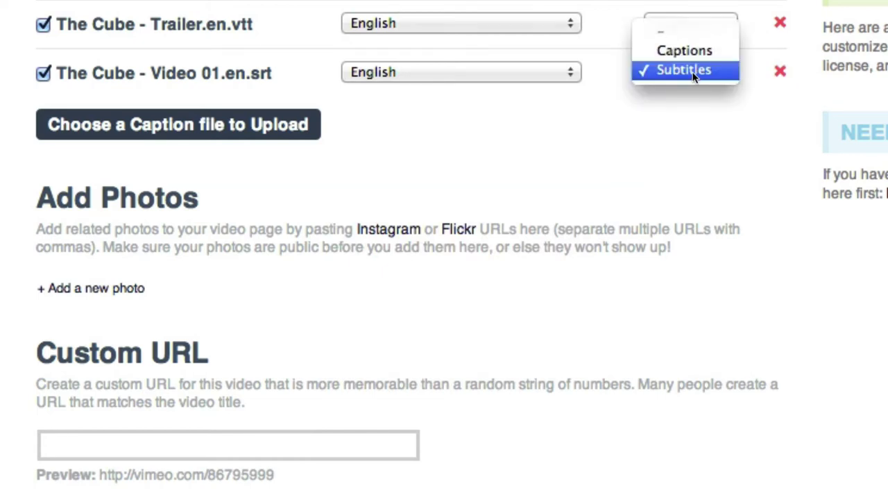
click(690, 73)
scroll(474, 172, down, 10)
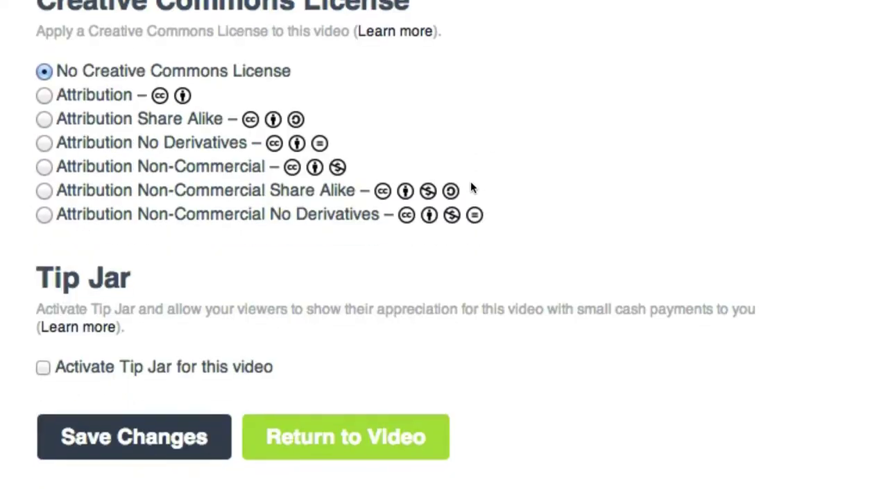
Step: Save the changes, turn on English from the CC menu, and play the video
click(118, 440)
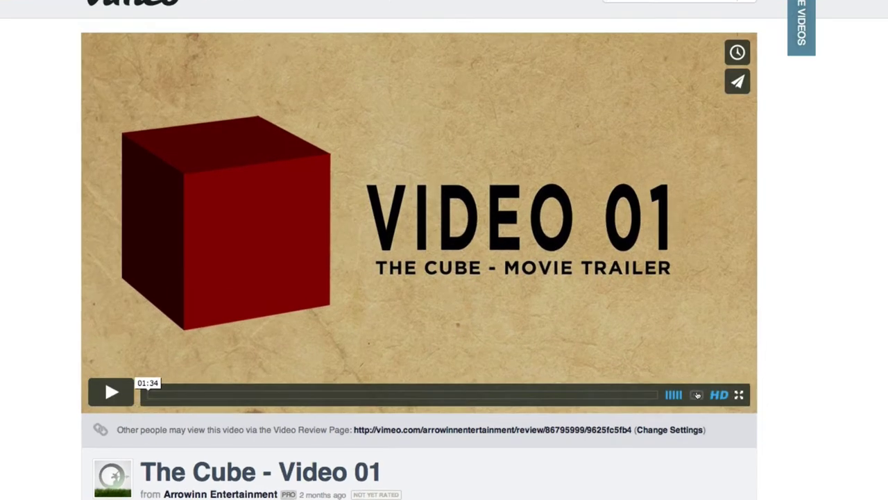
click(699, 400)
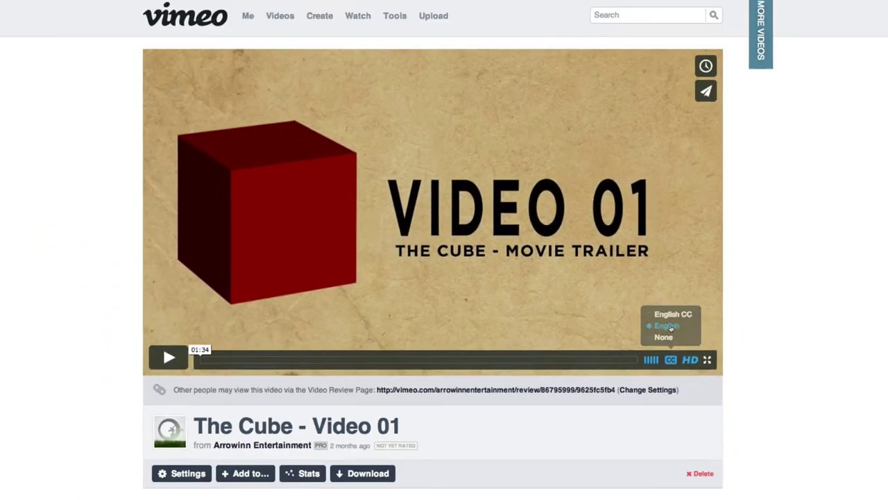
click(662, 278)
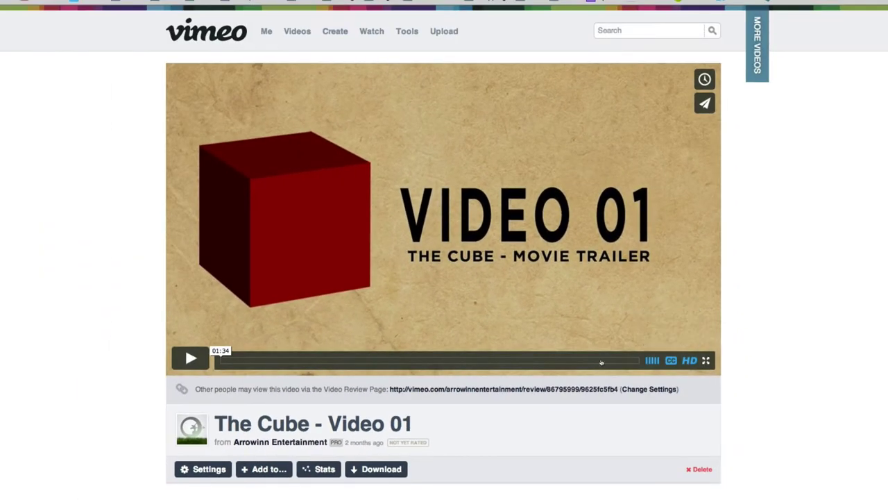
click(188, 359)
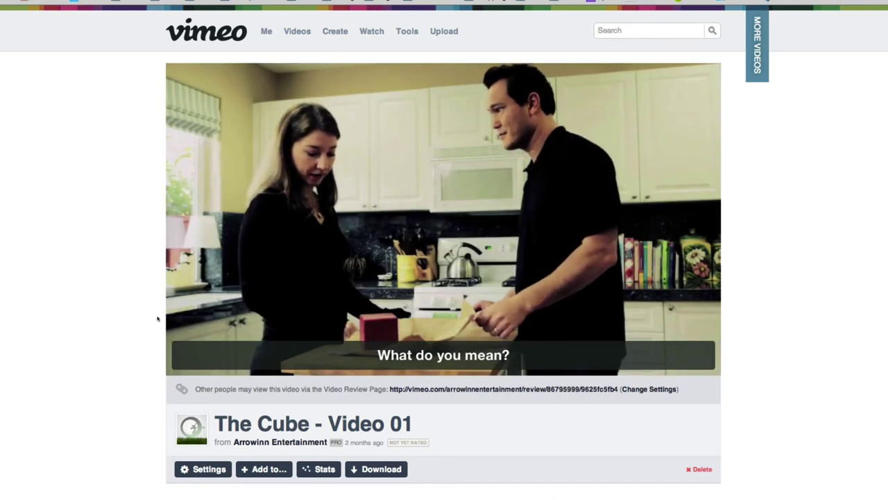
Step: Pause the video and reopen its English subtitles in Amara via Improve These Subtitles
mouse_move(388, 357)
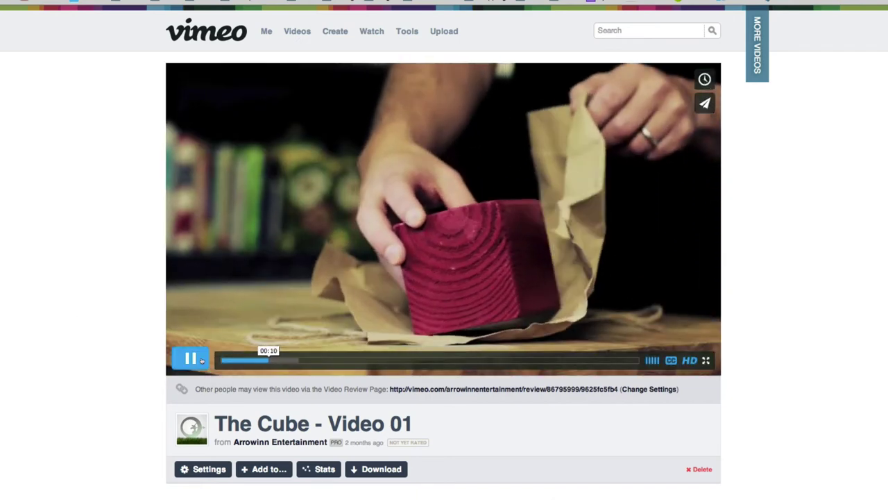
click(190, 358)
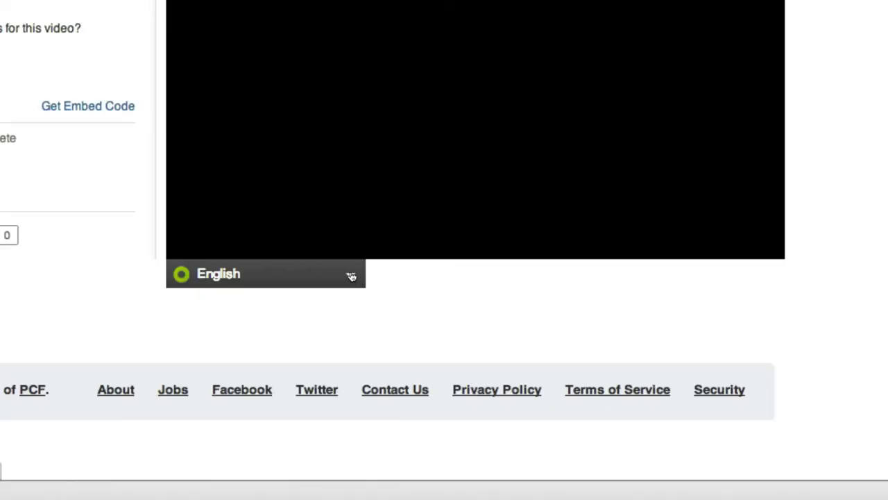
click(351, 276)
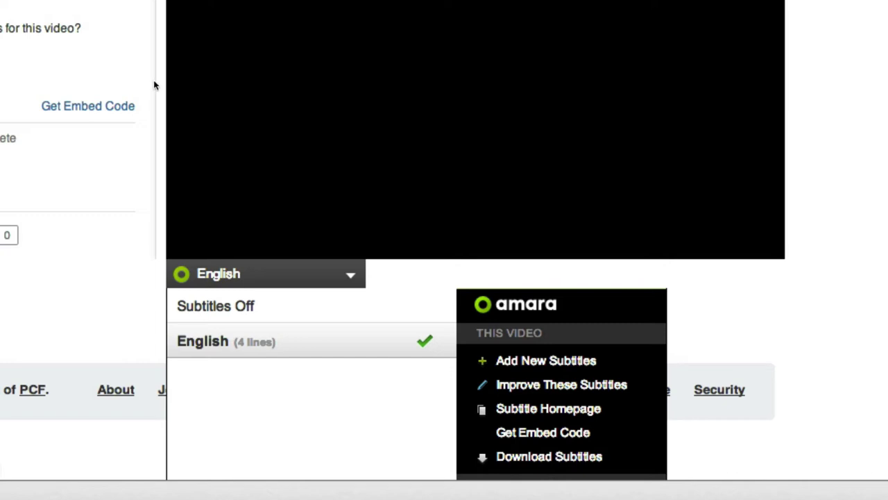
click(560, 385)
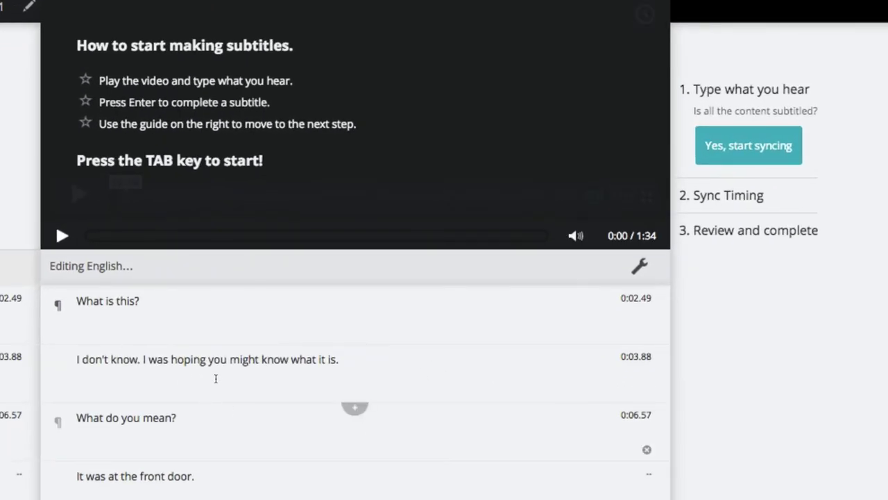
click(215, 376)
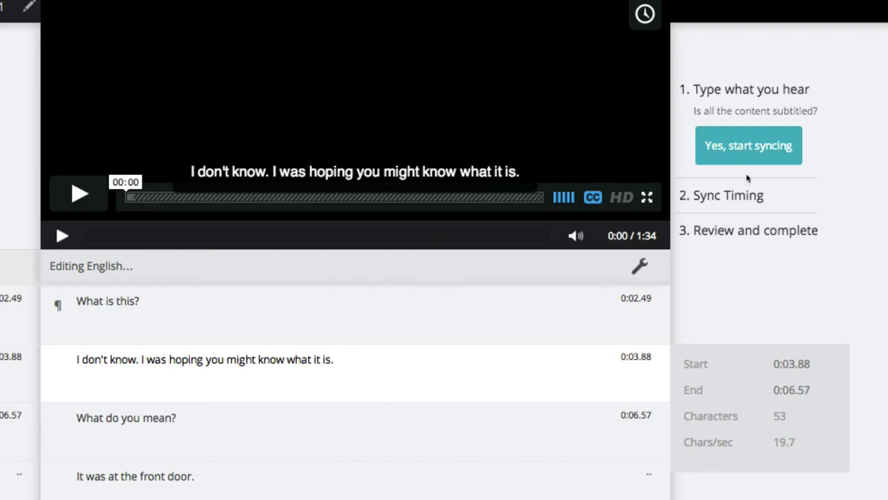
Step: Start syncing, play, and drag "What do you mean?" to end at about 0:09
click(750, 152)
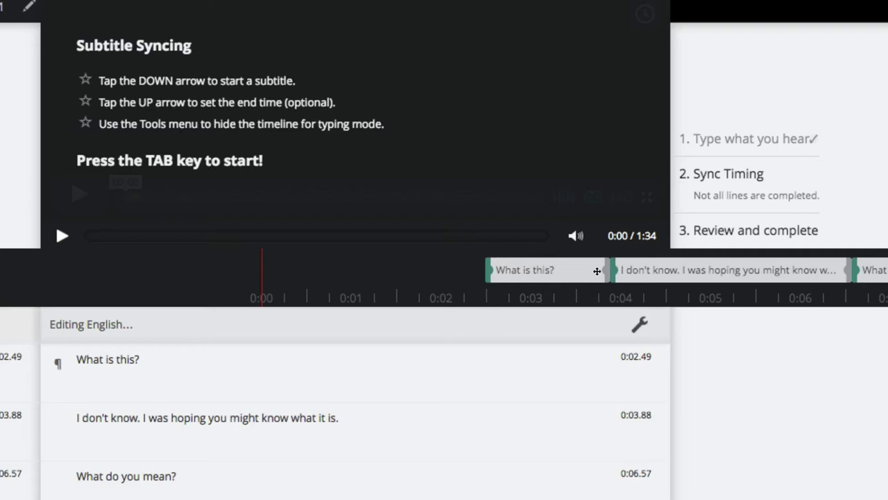
key(Tab)
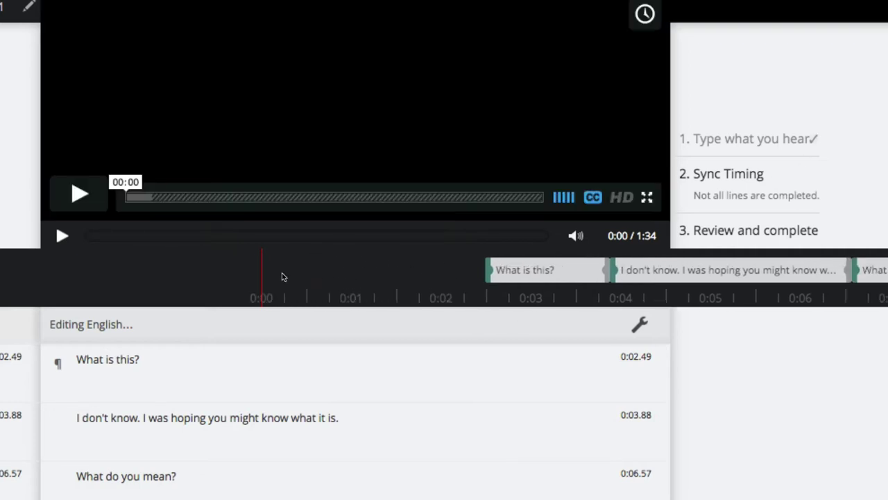
drag(338, 277, 1, 280)
key(Tab)
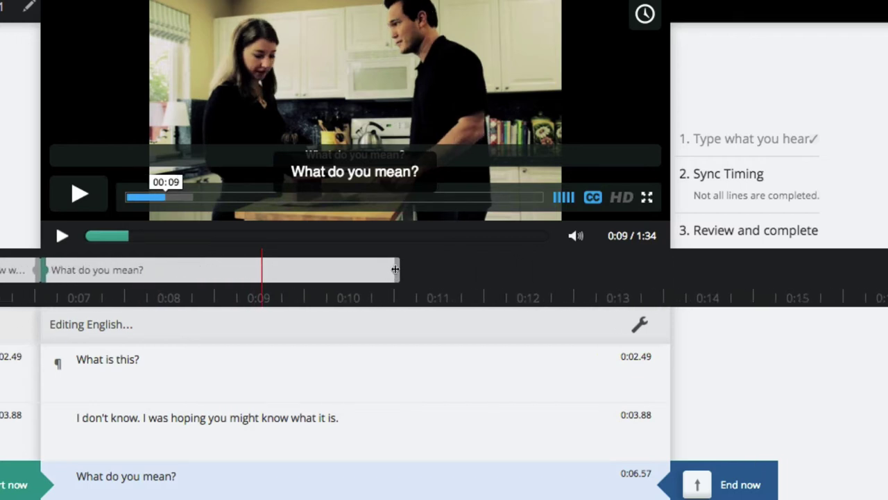
drag(394, 271, 260, 277)
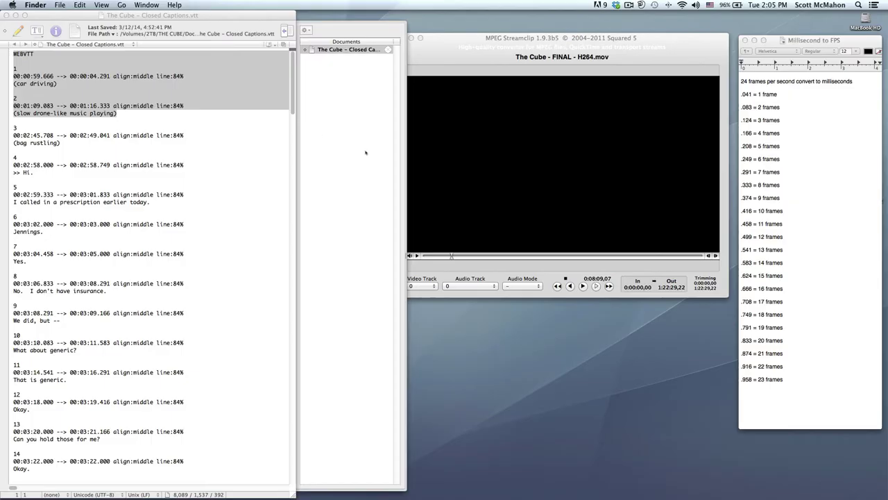
Step: Bring MPEG Streamclip forward, move the FPS chart aside, and scrub the film near its start
click(366, 152)
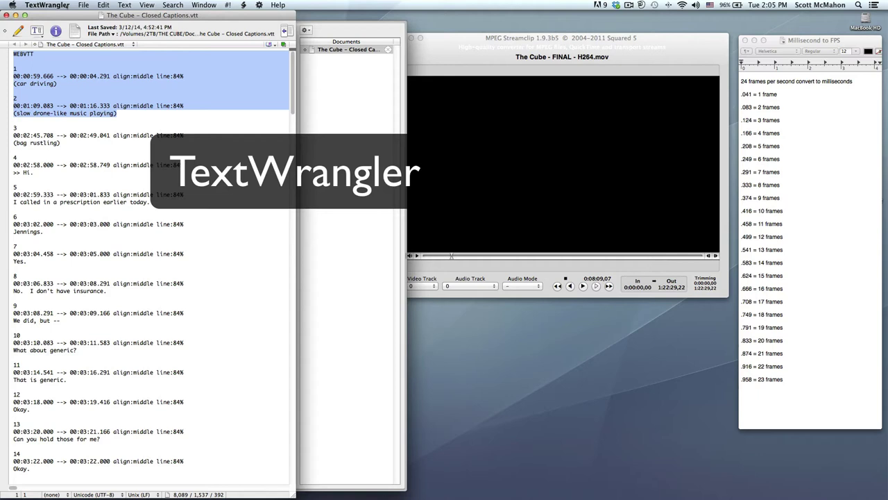
click(630, 57)
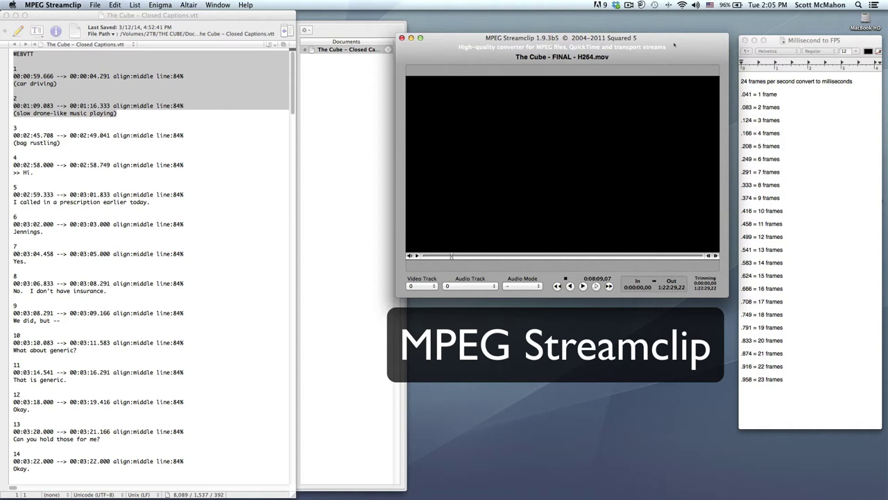
click(831, 40)
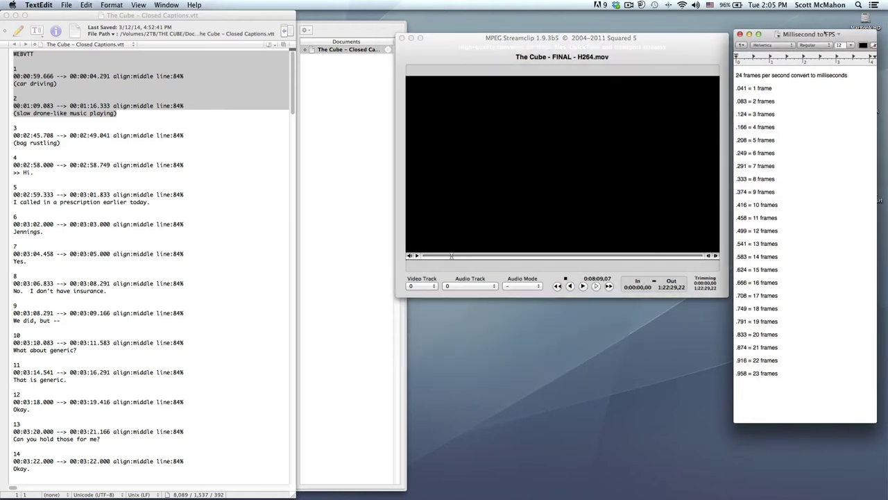
drag(832, 41, 829, 28)
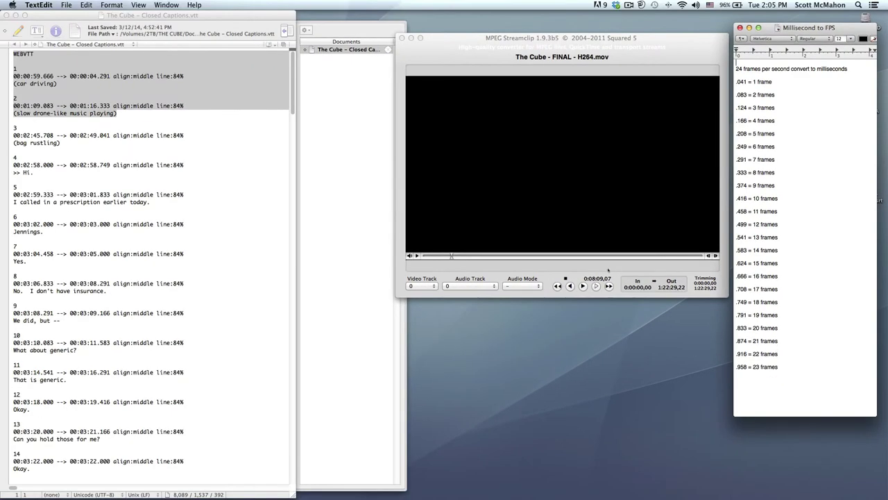
click(527, 266)
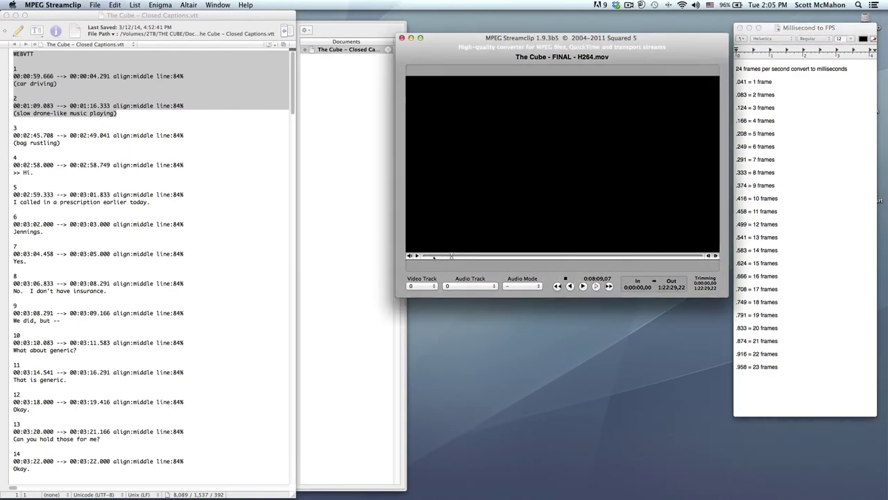
drag(434, 257, 434, 257)
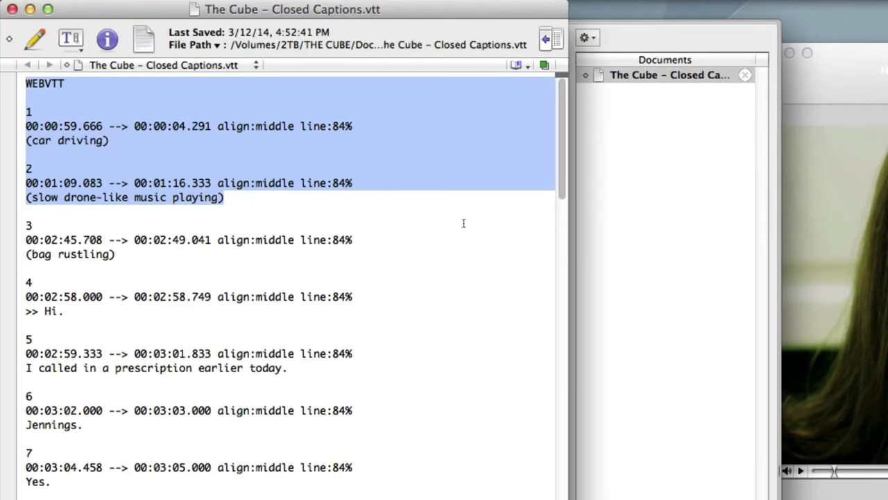
Step: Deselect the caption cues and open The Cube – Video 01.en.srt from the Desktop
click(296, 106)
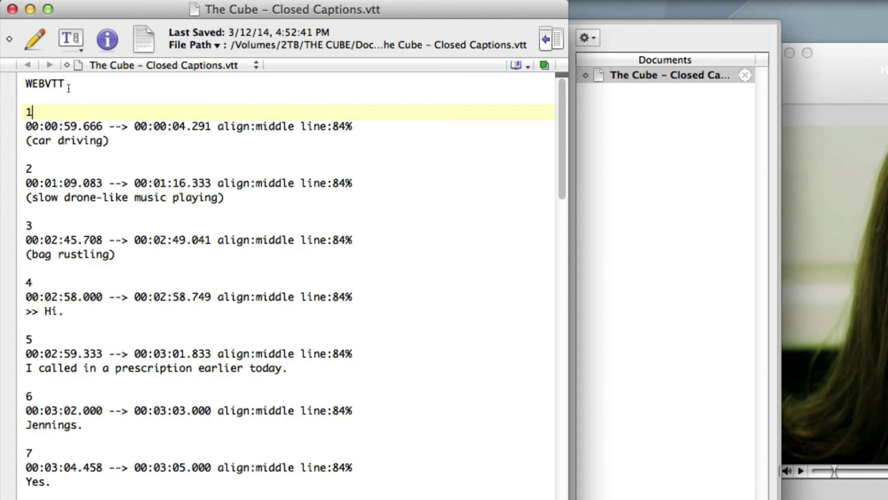
scroll(388, 125, down, 5)
scroll(389, 125, up, 5)
key(super+Tab)
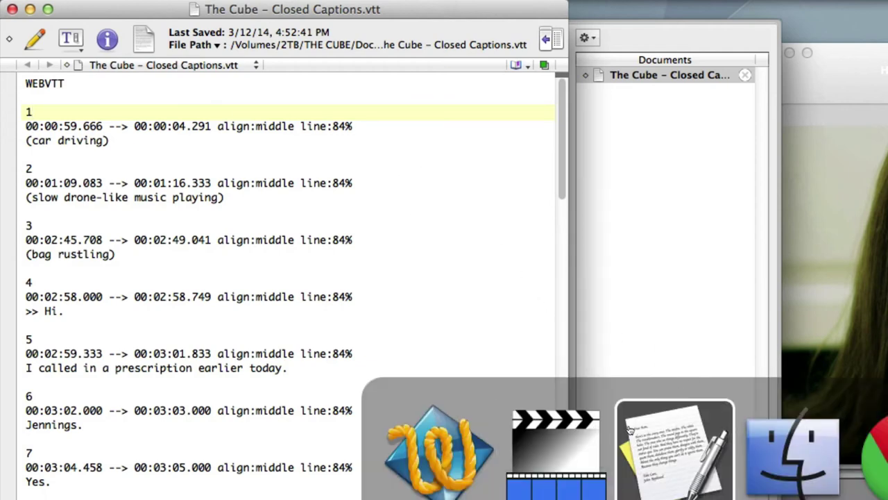
click(764, 442)
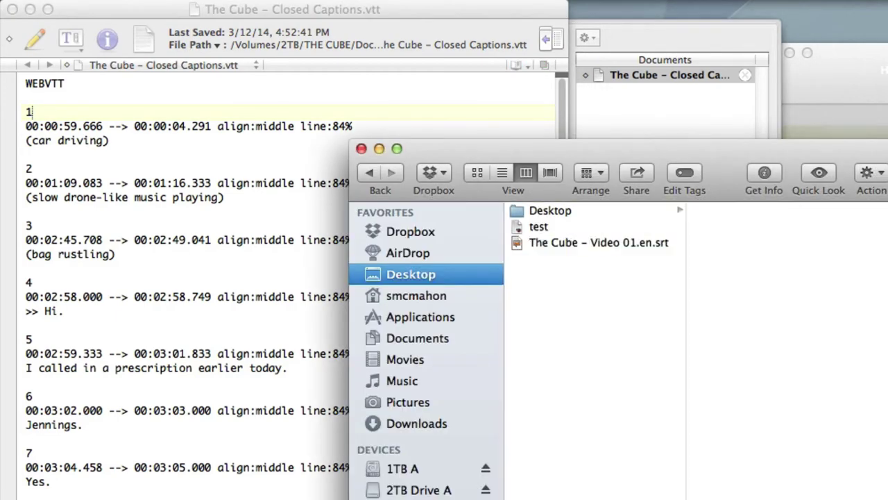
double_click(599, 242)
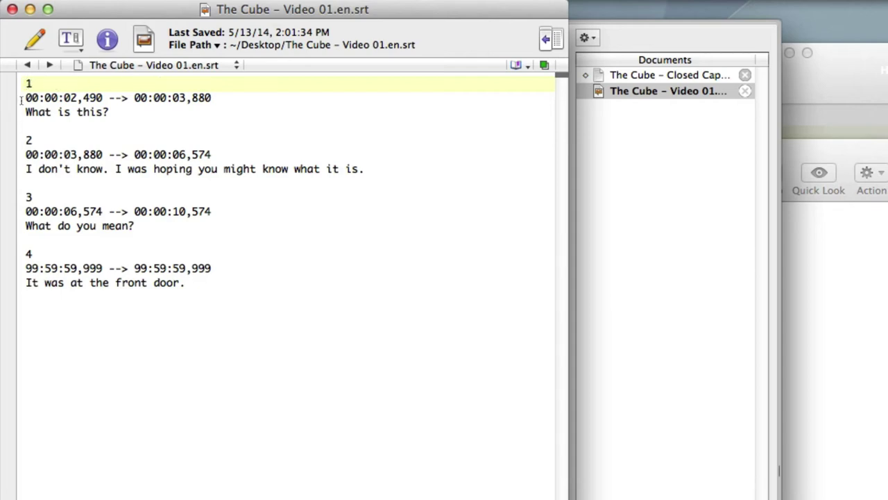
Step: Examine the first cue's times 00:00:02,490 and 3,880 and 'What is this?', then return to Closed Captions.vtt
drag(25, 98, 105, 98)
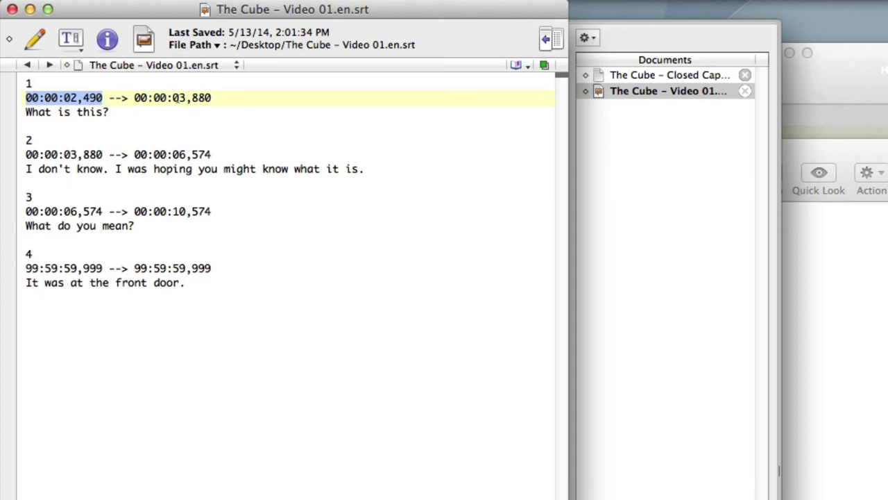
drag(177, 97, 221, 99)
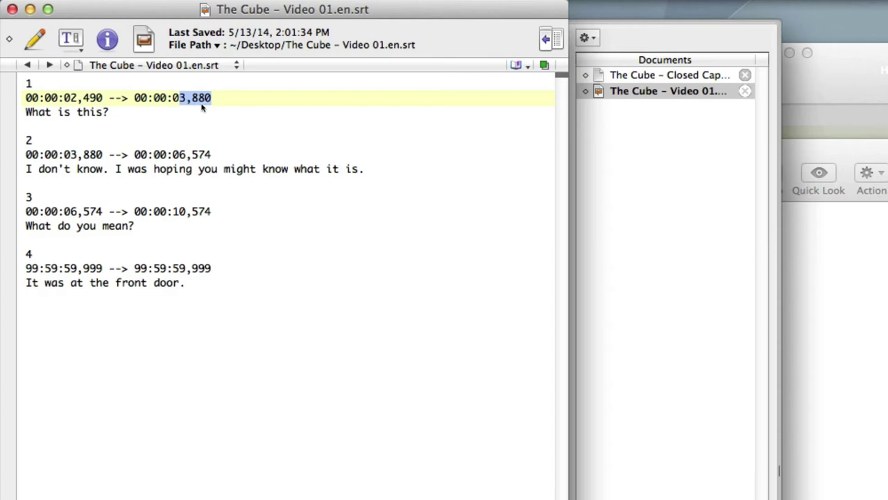
click(113, 113)
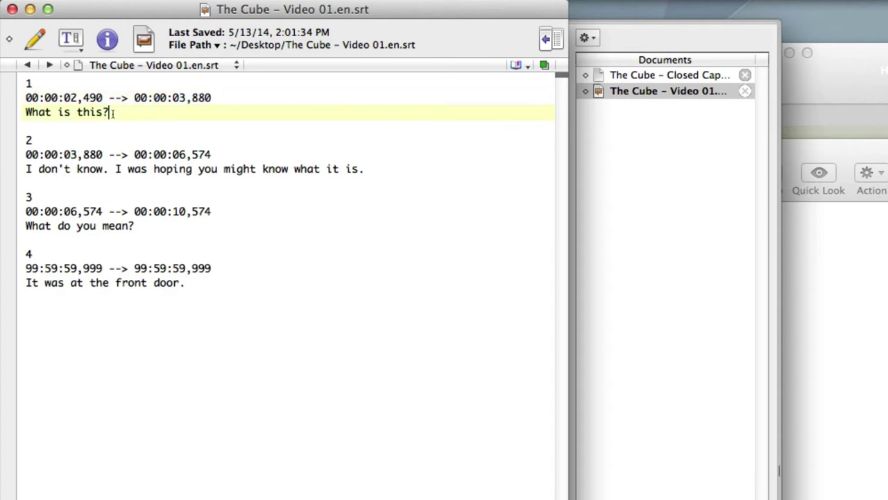
drag(112, 113, 13, 113)
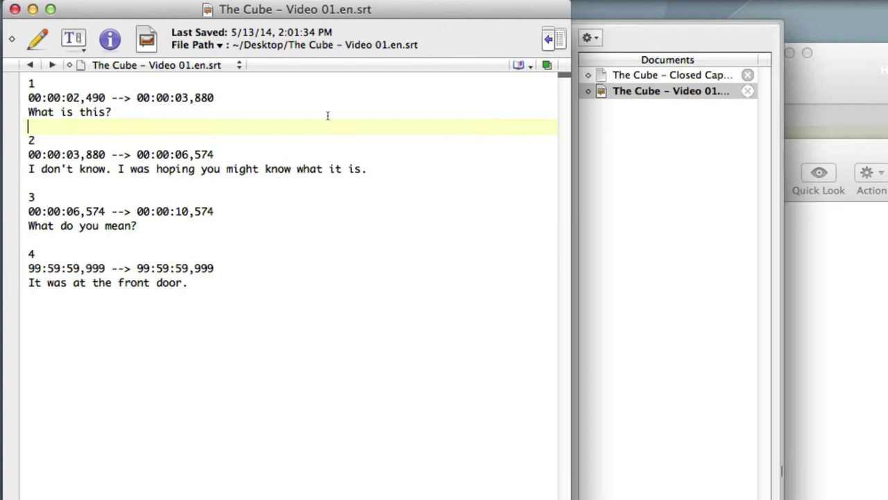
click(194, 98)
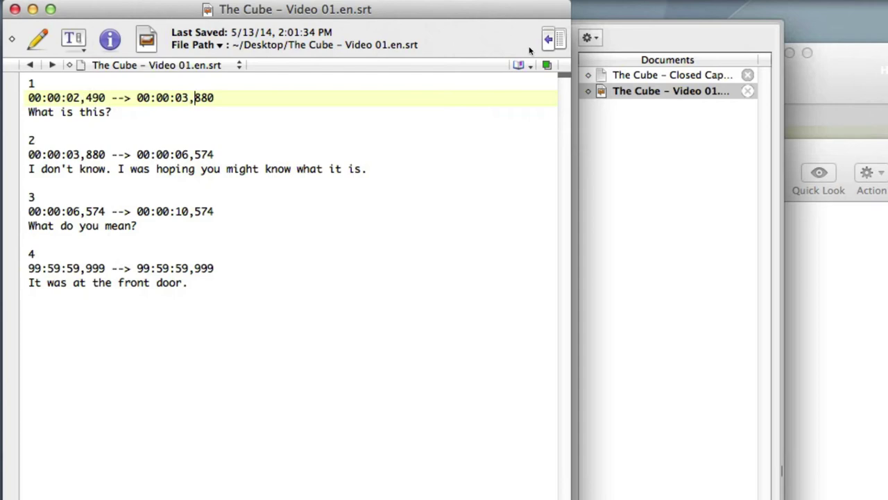
click(658, 75)
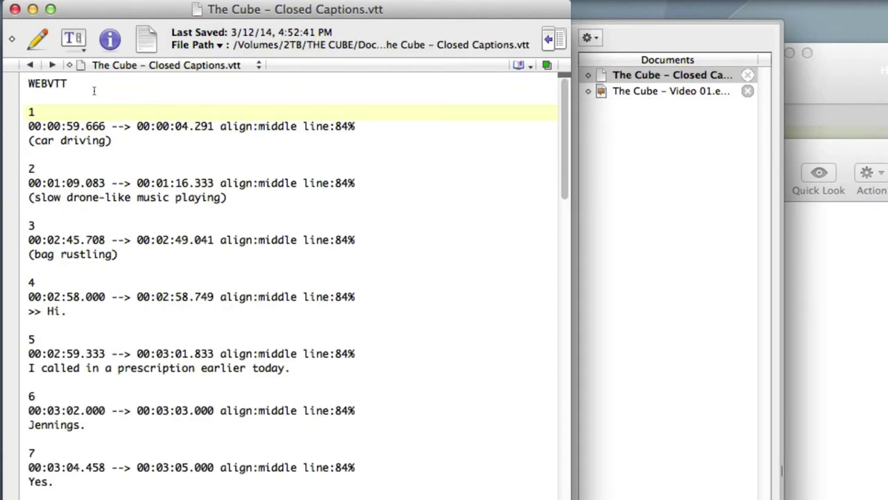
click(85, 126)
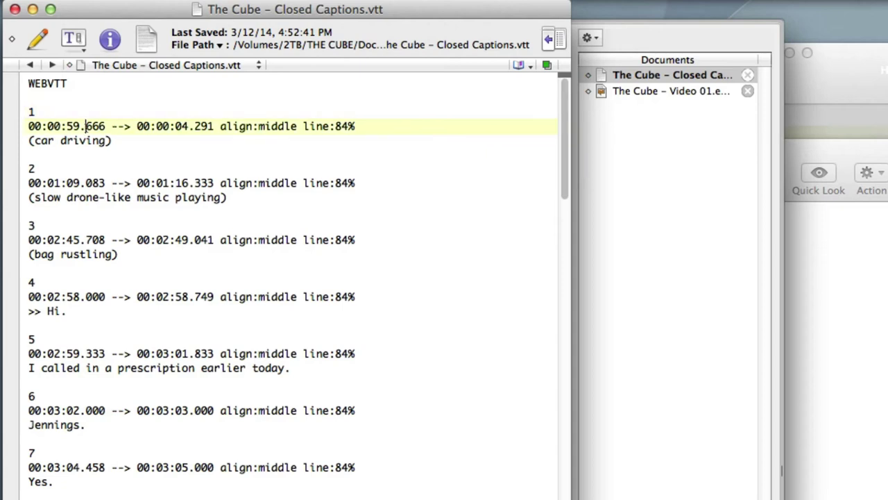
click(194, 126)
click(81, 183)
click(193, 183)
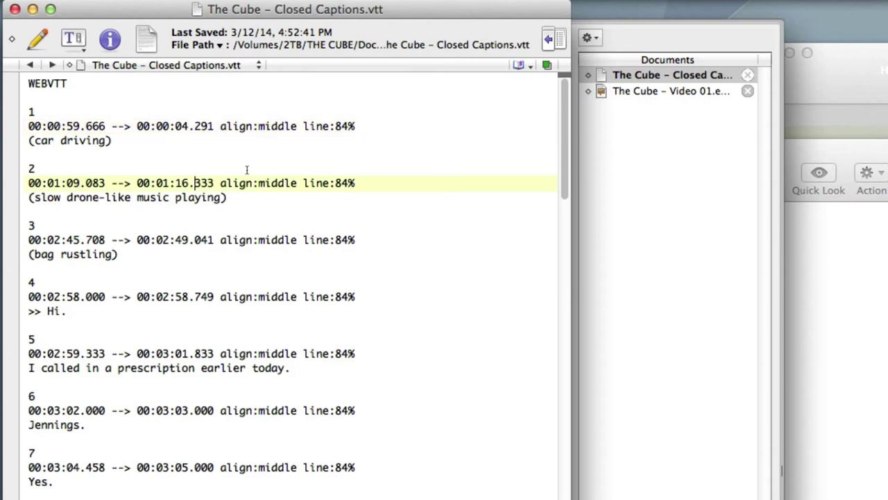
drag(221, 126, 364, 127)
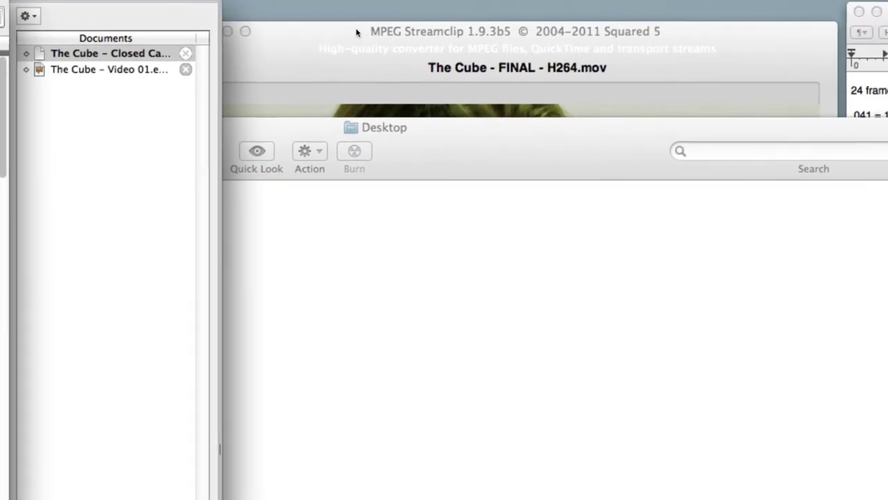
click(342, 35)
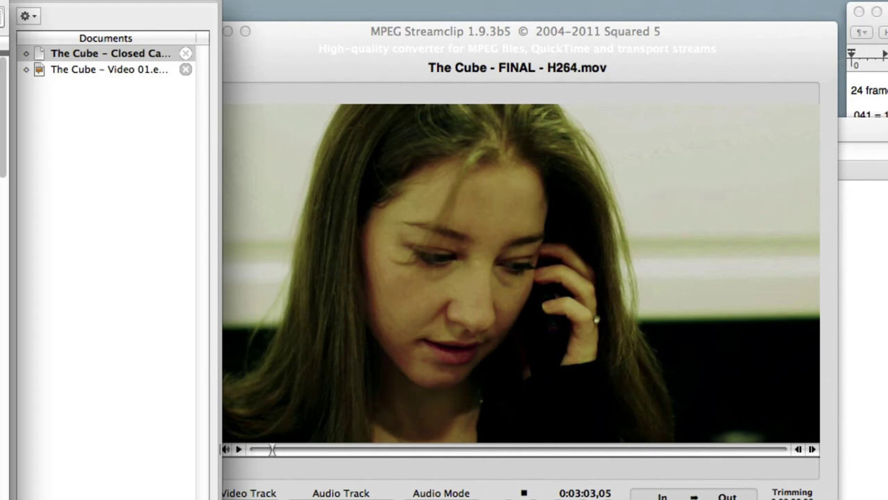
click(243, 254)
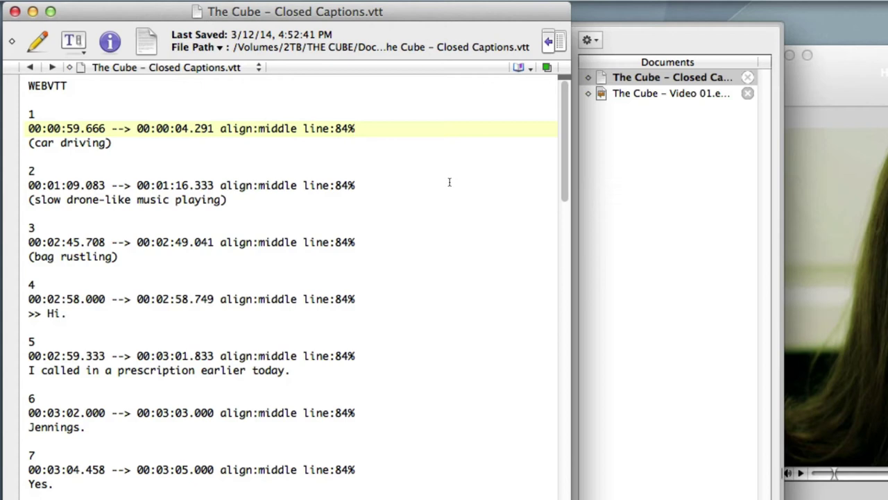
click(269, 104)
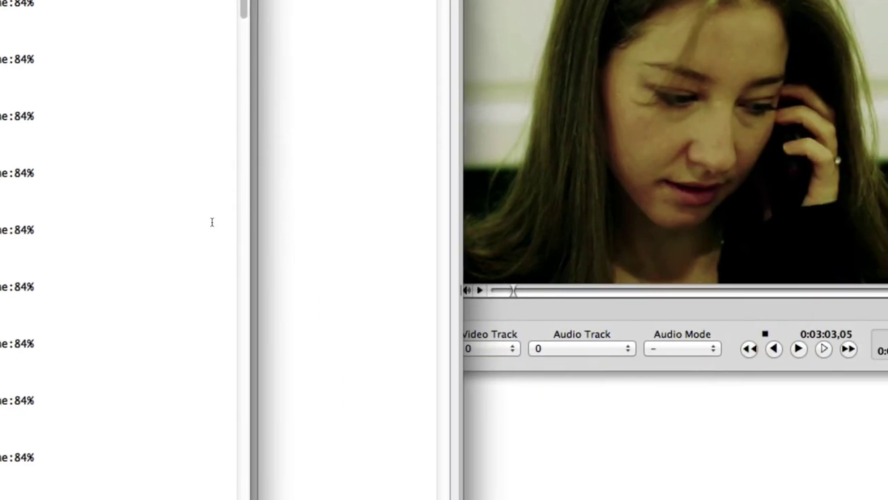
Step: In Chrome, open the 3PlayMedia caption converter and set the output format to WEBVTT
key(super+Tab)
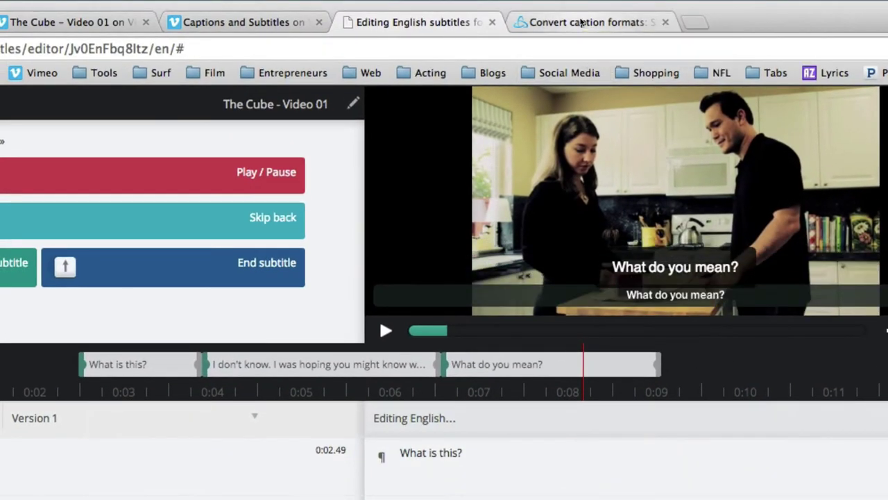
click(590, 15)
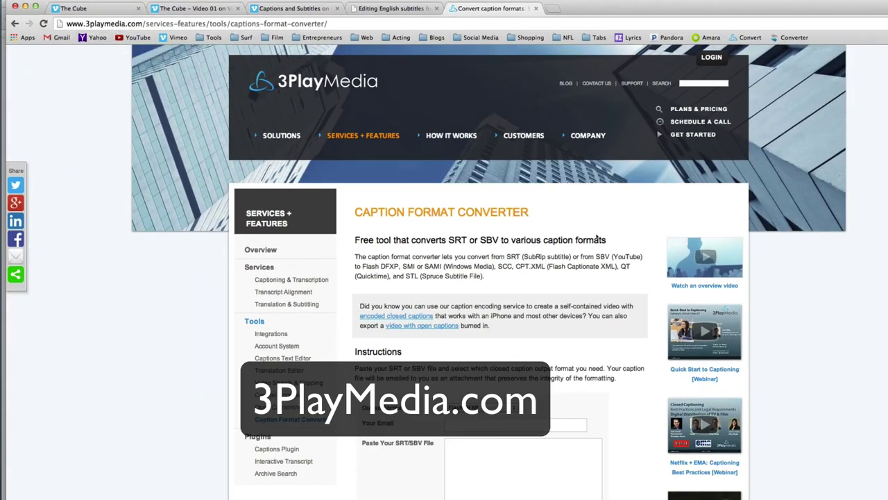
scroll(598, 238, down, 2)
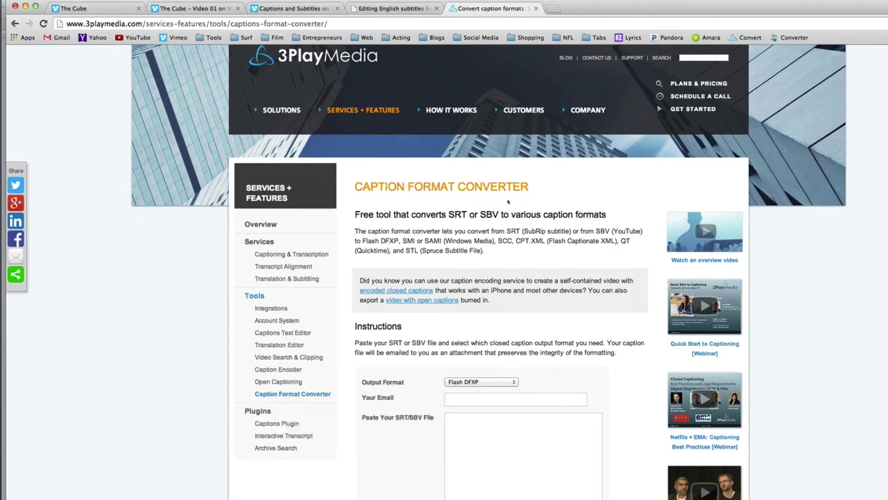
scroll(547, 256, down, 2)
scroll(549, 278, down, 3)
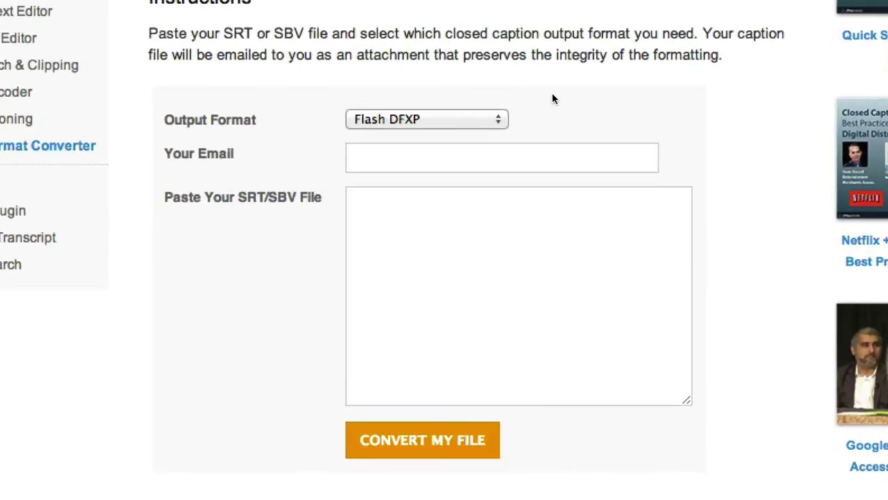
scroll(537, 280, down, 2)
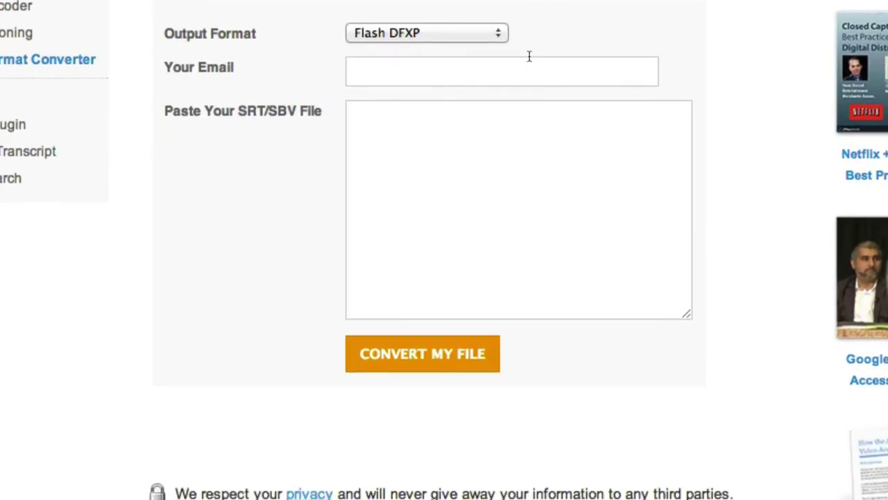
click(464, 33)
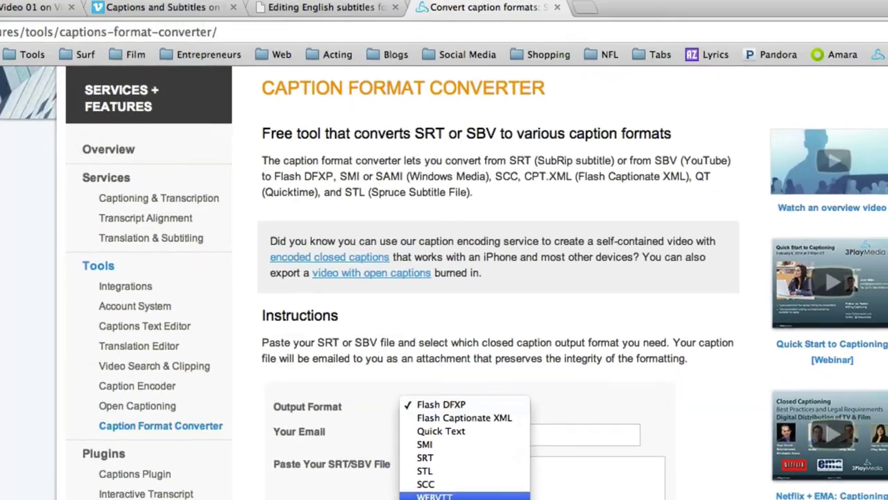
click(437, 160)
Step: Fill in the converter form's e-mail field with your address
click(319, 28)
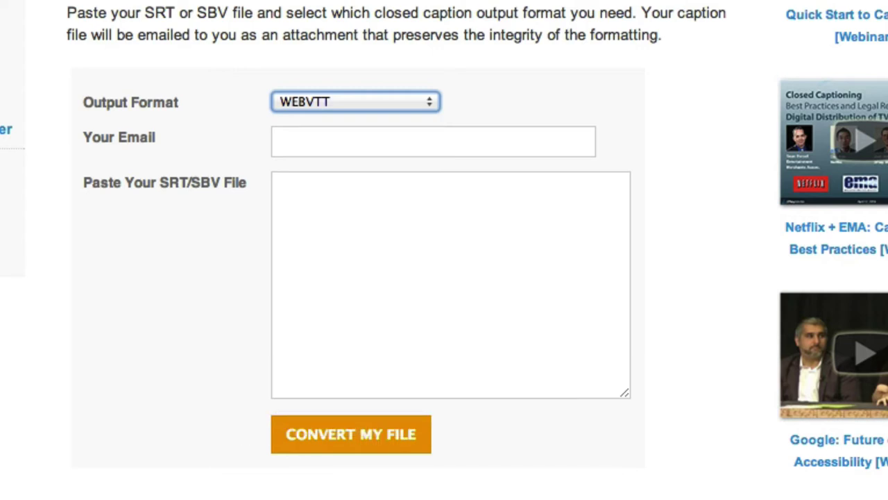
click(324, 144)
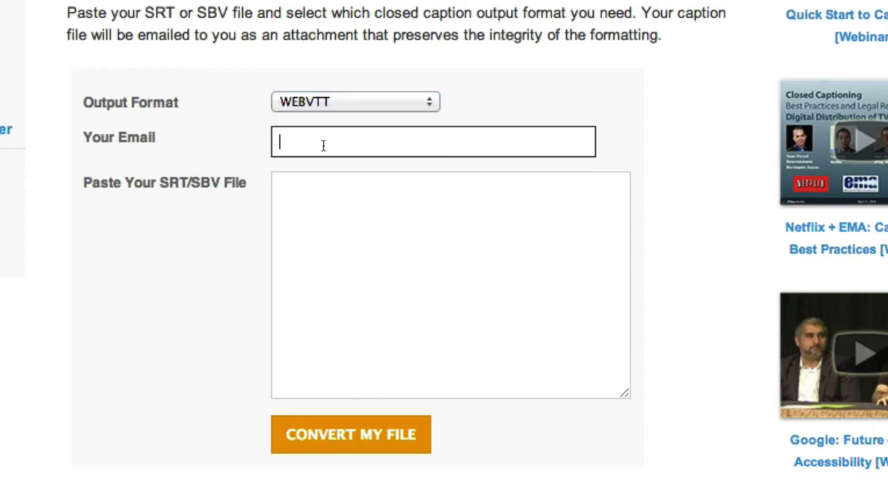
click(378, 197)
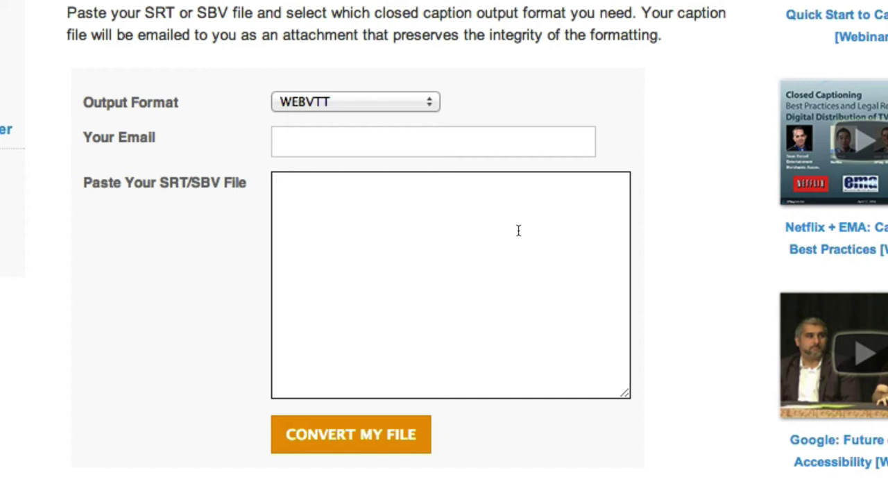
click(332, 144)
key(super+v)
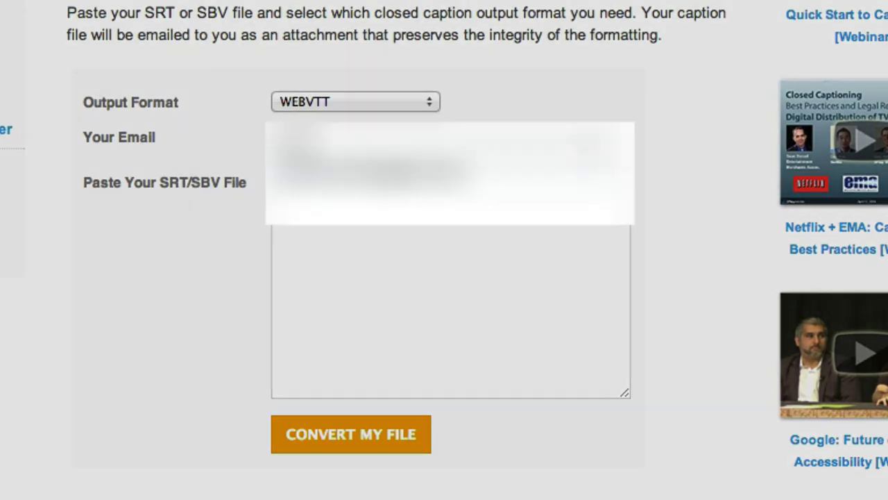
click(351, 172)
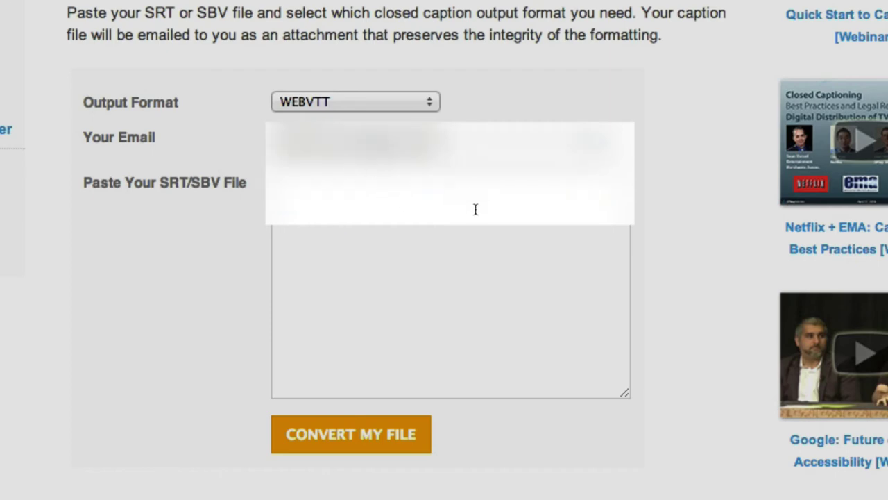
Step: Copy all of Video 01.en.srt into the converter's SRT box and convert it to WEBVTT
key(super+Tab)
key(super+shift+Tab)
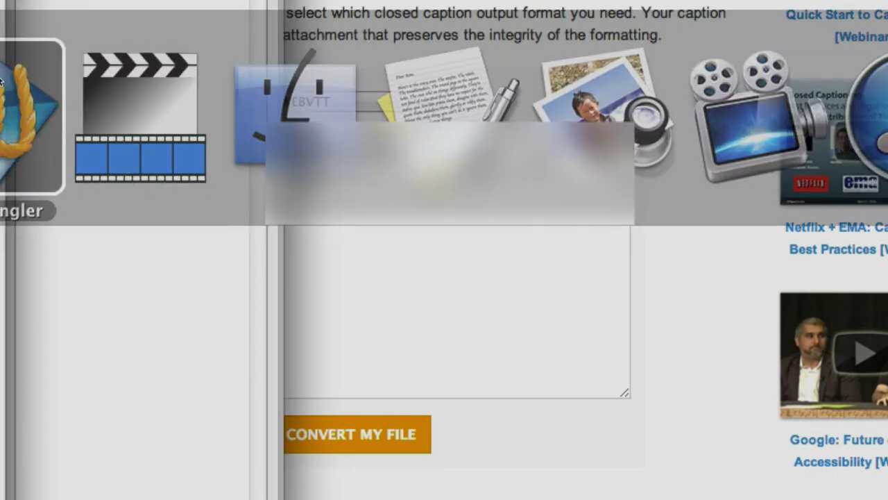
key(super+shift+bracketright)
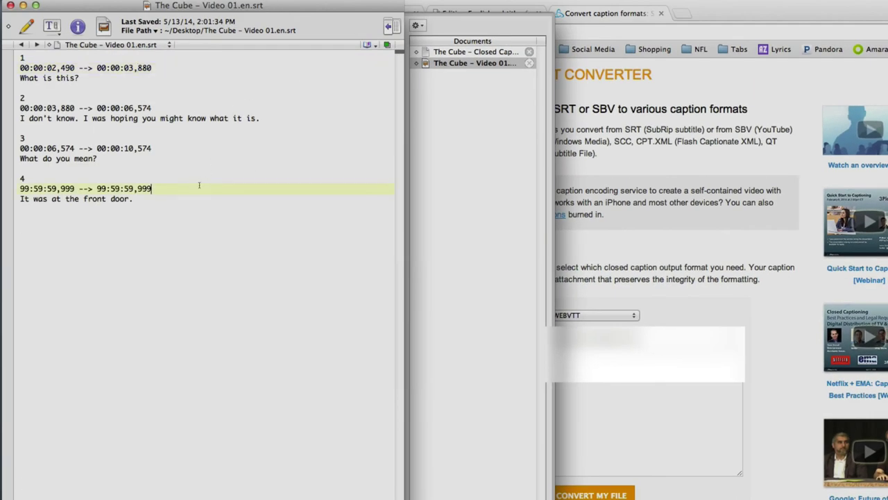
key(super+a)
key(super+c)
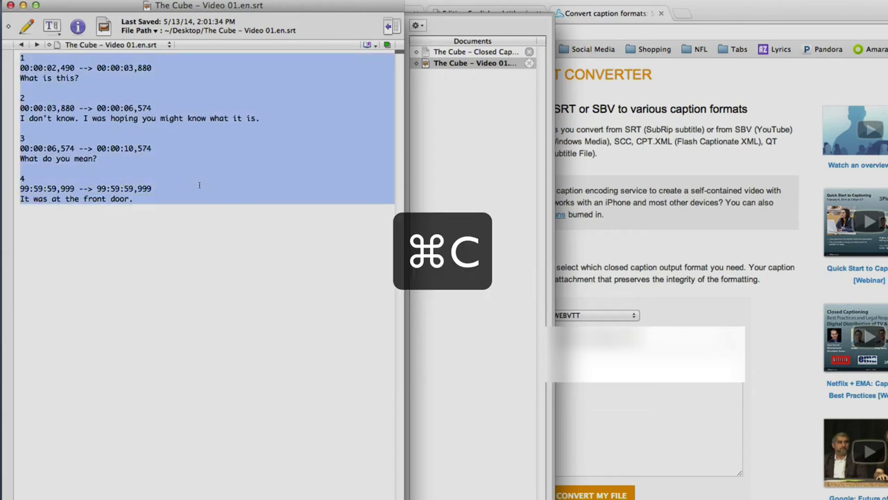
click(670, 377)
key(super+v)
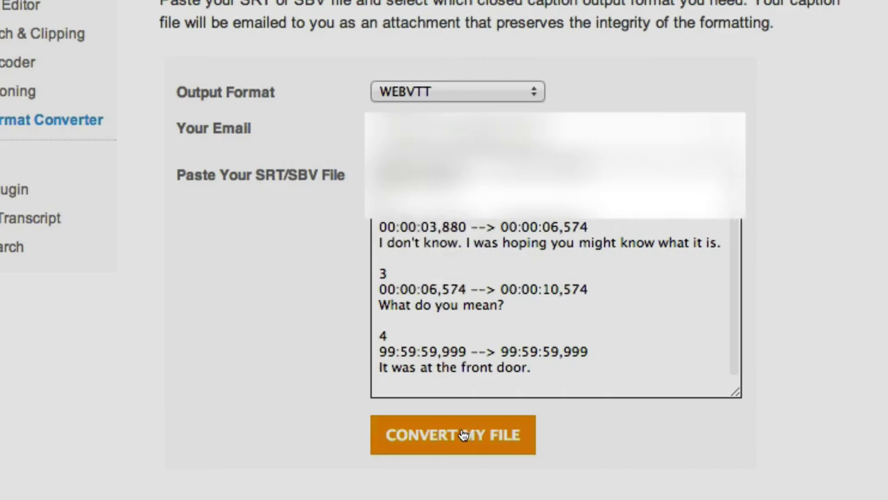
click(468, 434)
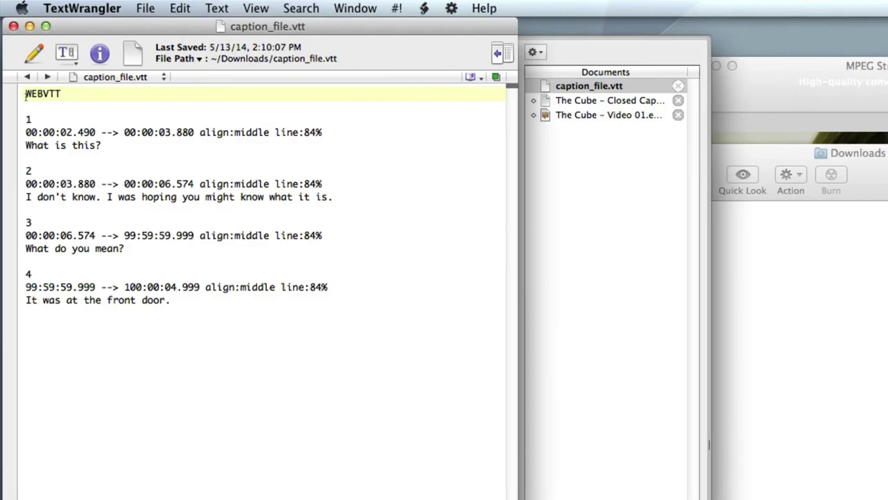
Step: Compare caption_file.vtt with The Cube – Closed Captions.vtt and Video 01.en.srt
double_click(75, 93)
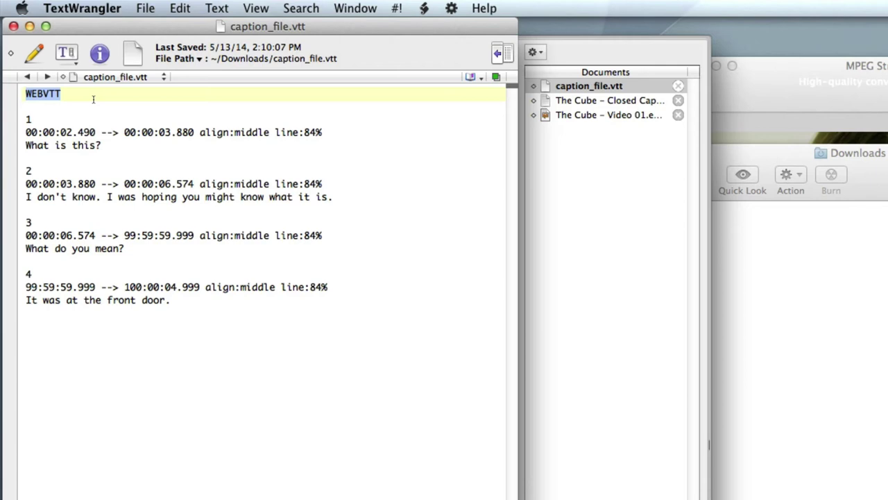
click(48, 112)
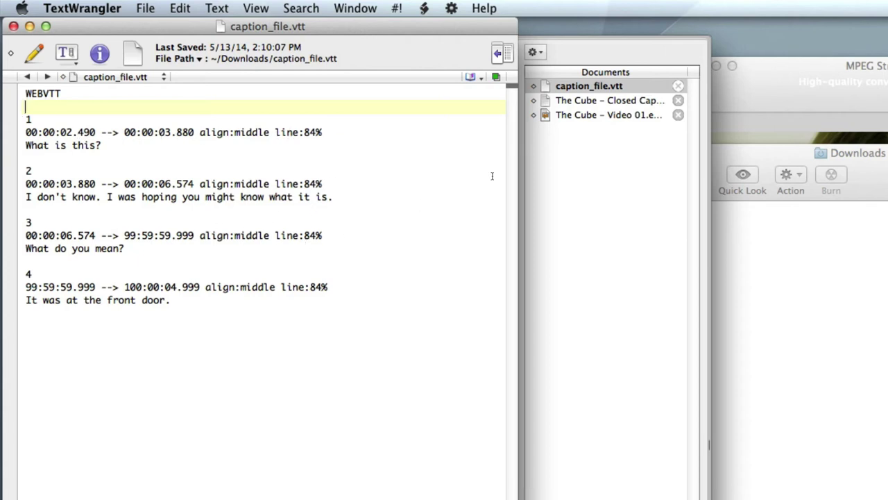
click(593, 101)
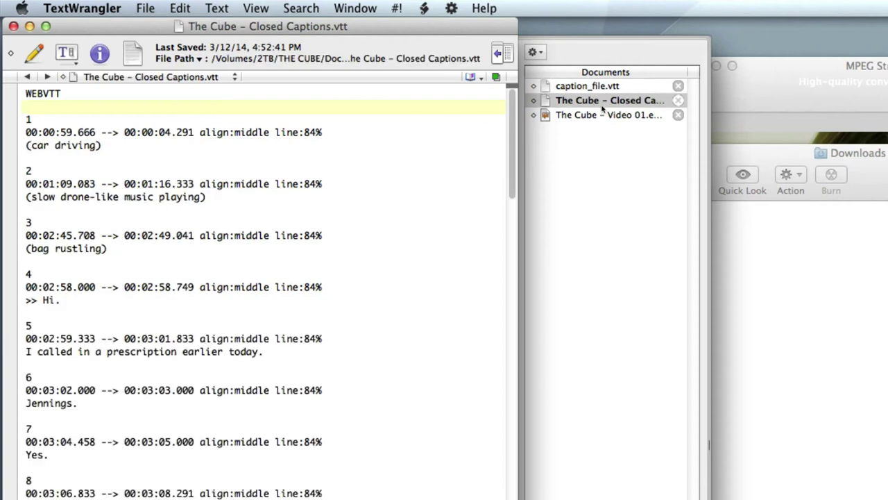
click(603, 115)
click(400, 201)
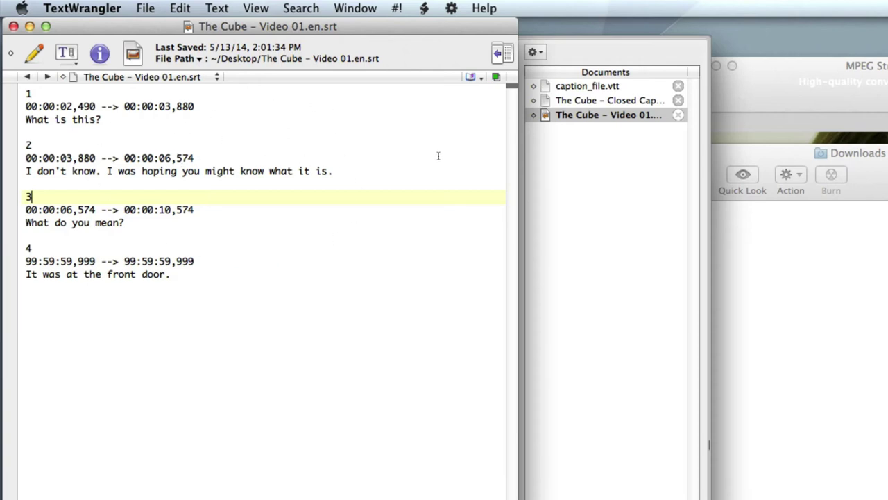
click(577, 88)
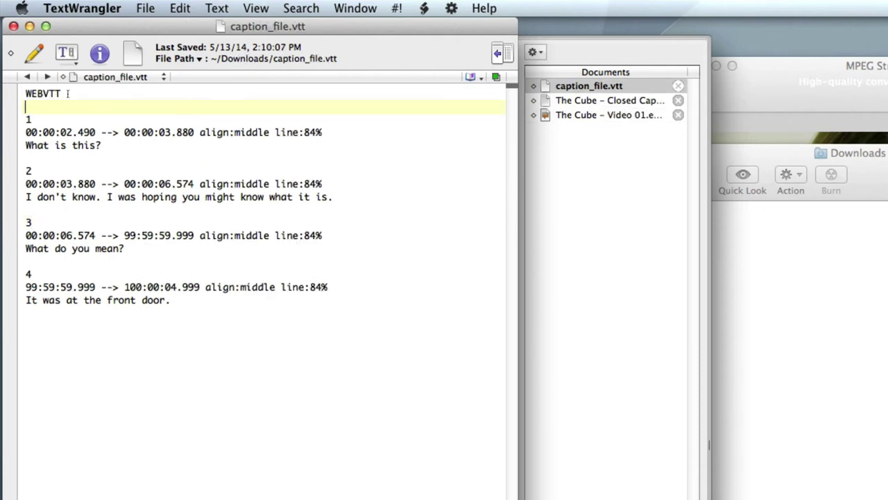
Step: Select caption_file.vtt from the empty second line through the last cue's text
drag(68, 93, 20, 95)
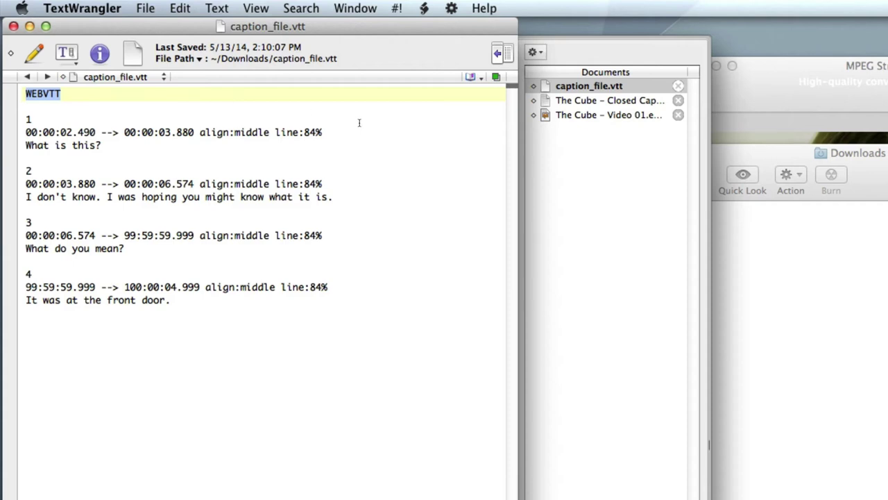
click(322, 109)
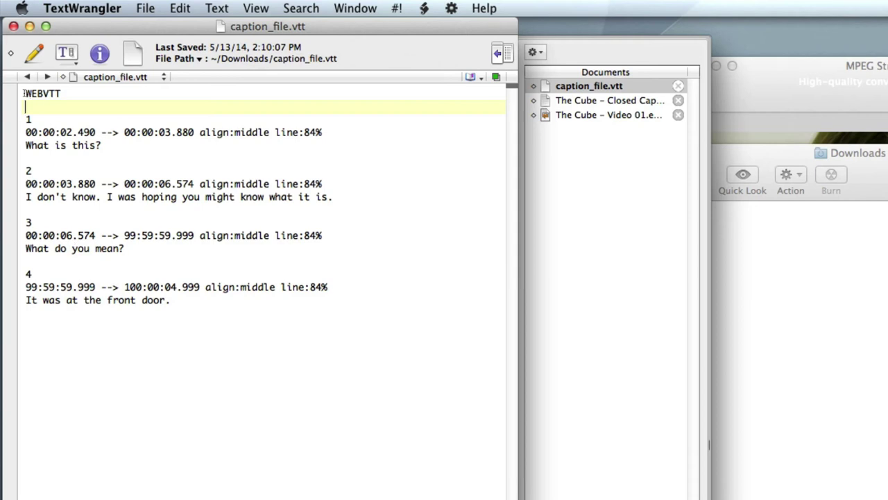
drag(25, 93, 345, 302)
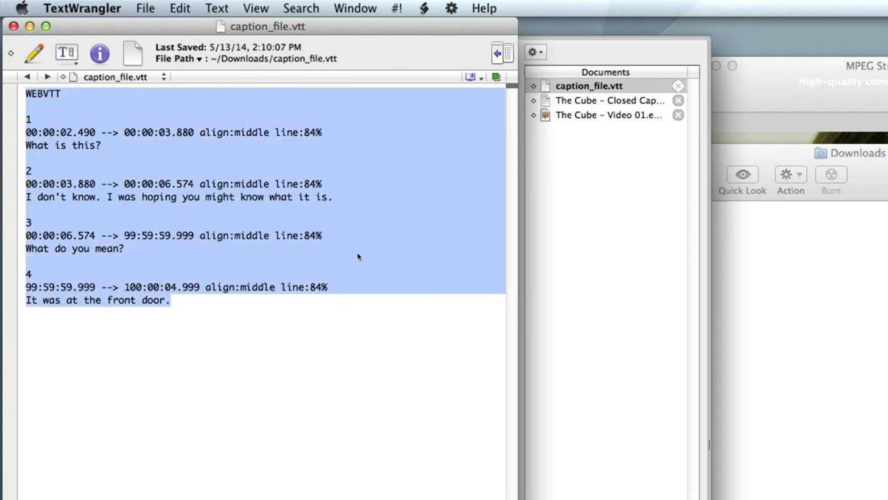
click(341, 316)
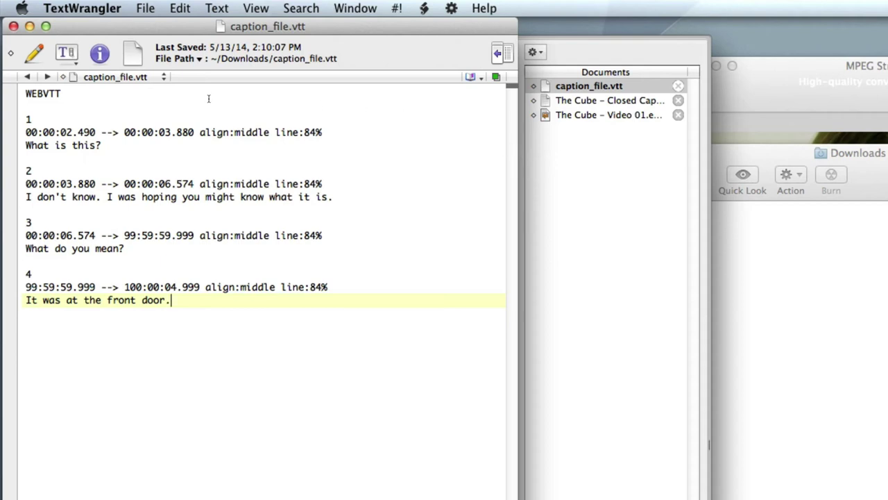
click(25, 94)
click(79, 106)
shift+click(60, 132)
shift+click(318, 347)
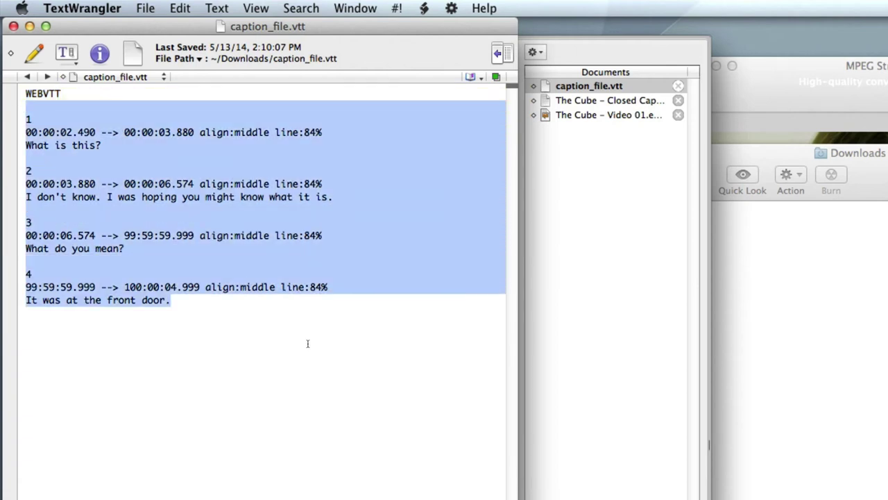
Step: Delete the four cues, leaving WEBVTT and a blank line, then reopen Closed Captions.vtt
key(BackSpace)
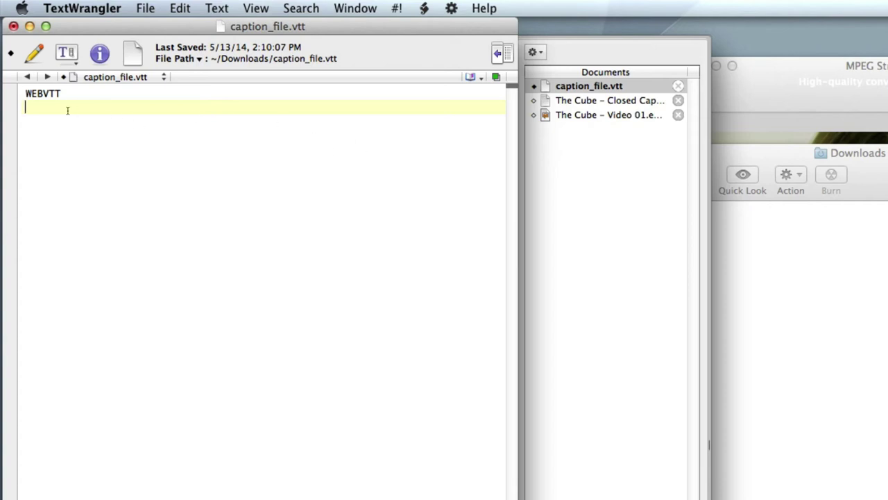
key(Return)
click(584, 102)
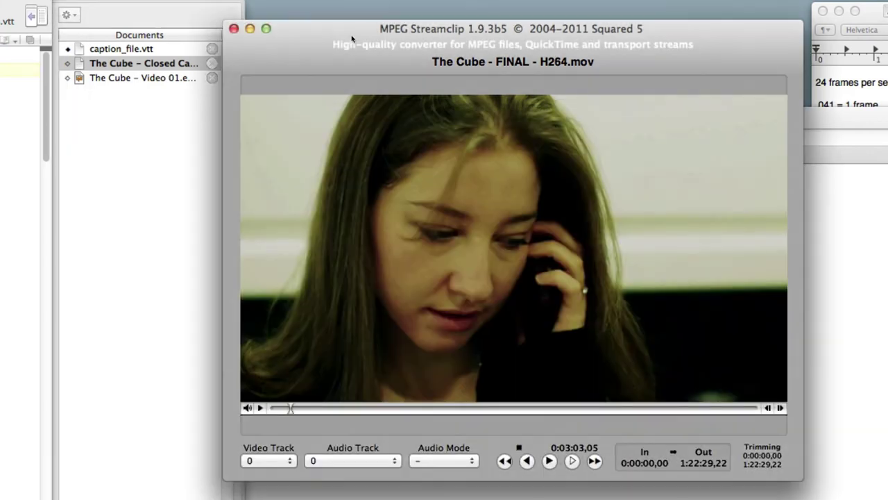
Step: Rewind The Cube - FINAL - H264.mov in MPEG Streamclip to 0:00:00,00
click(355, 42)
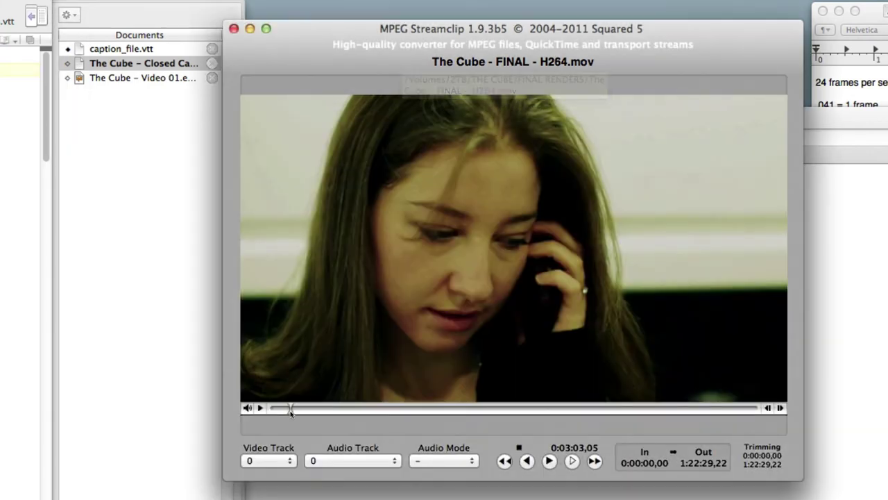
drag(290, 411, 257, 410)
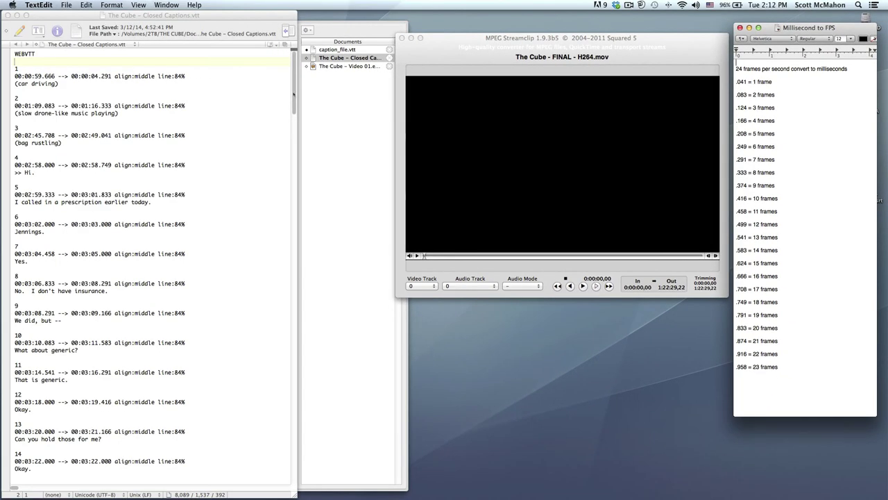
click(295, 93)
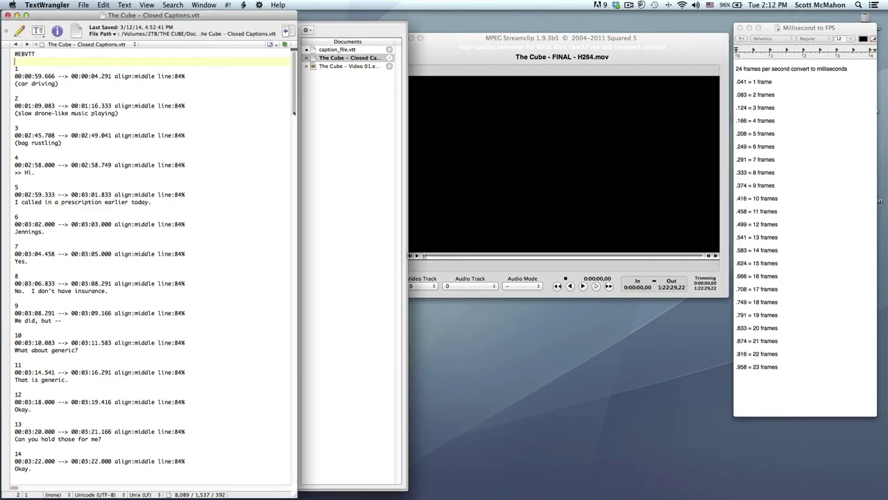
click(446, 262)
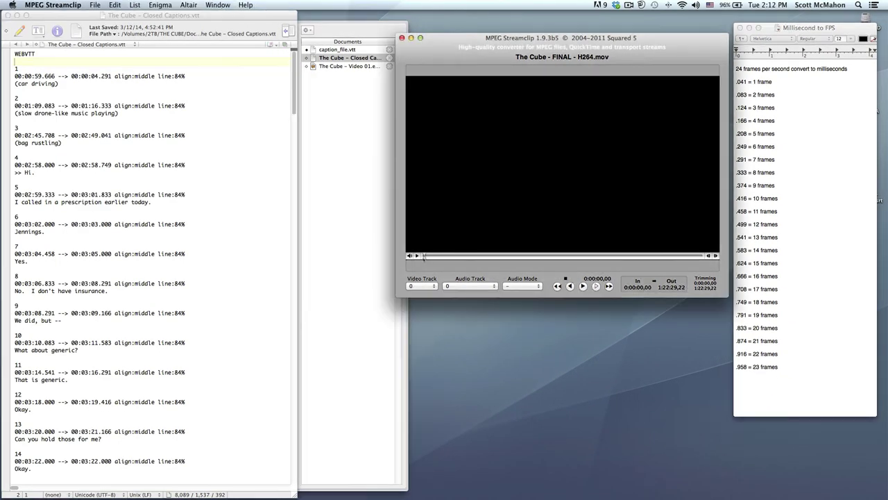
Step: Scroll to the end of Closed Captions.vtt and place the caret after cue 96
click(290, 95)
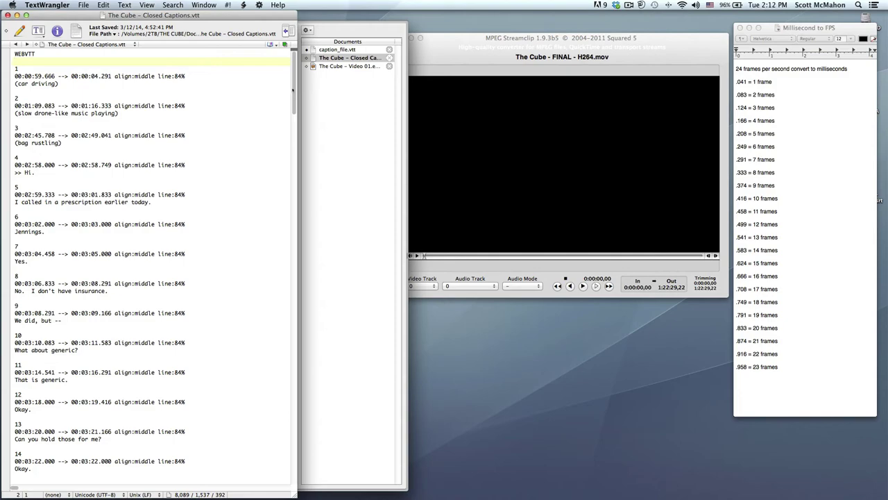
drag(292, 90, 294, 478)
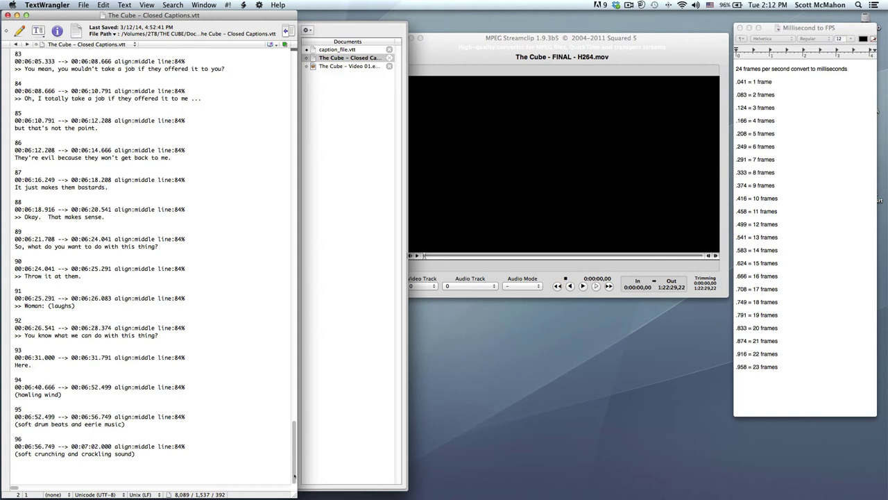
click(155, 453)
Step: Add the cue number 97 on a fresh line below cue 96
key(Return)
key(Return)
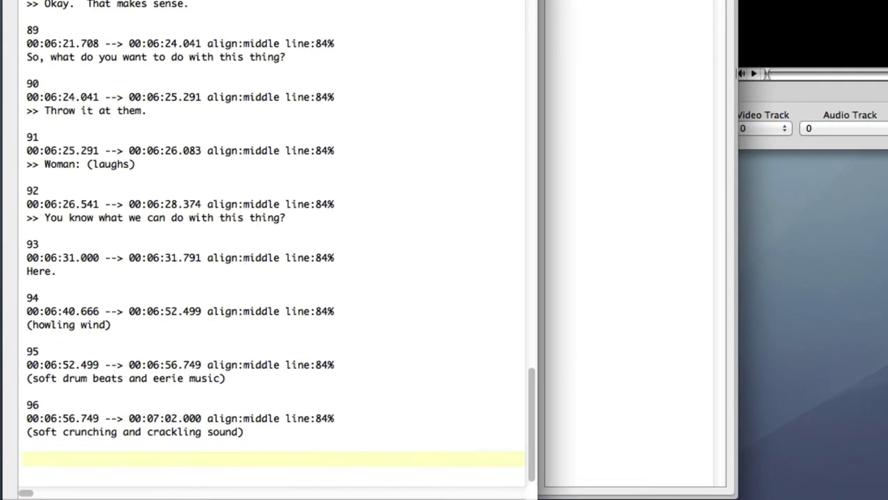
text(97)
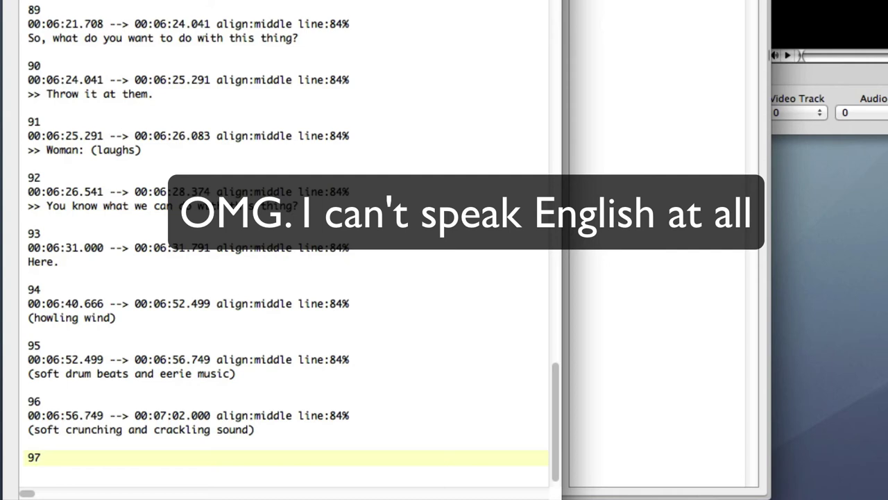
key(Return)
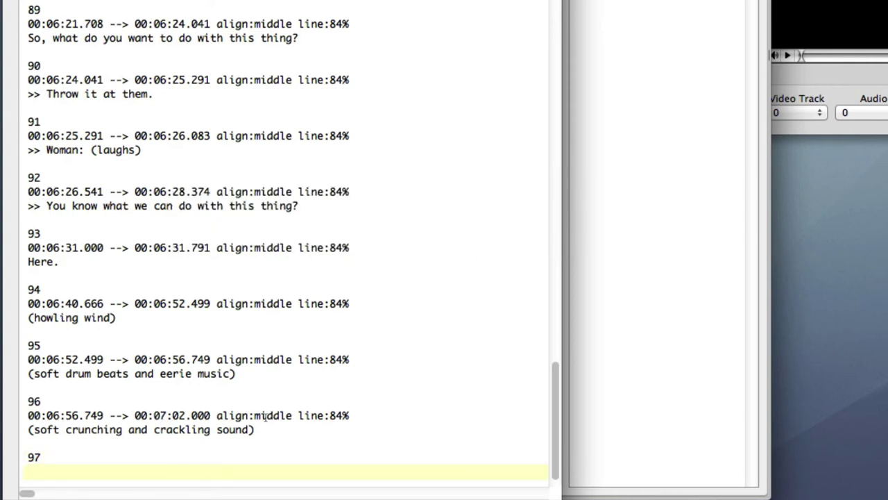
drag(258, 429, 3, 431)
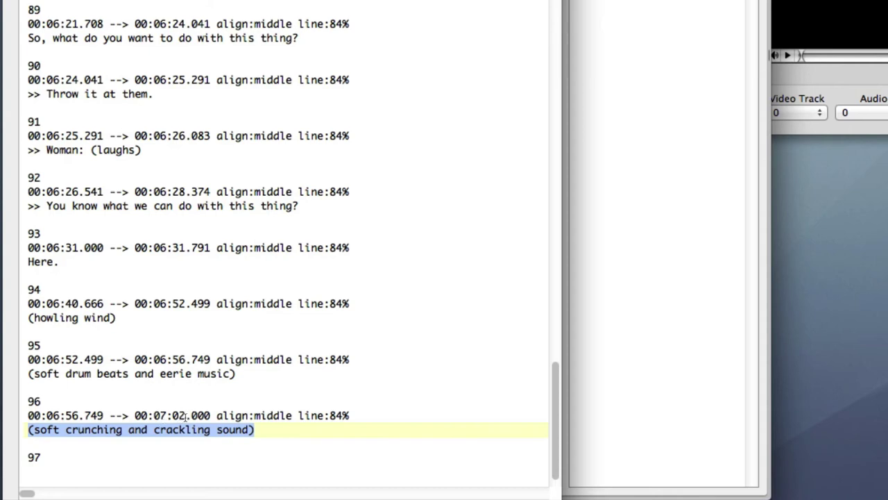
click(272, 428)
click(88, 454)
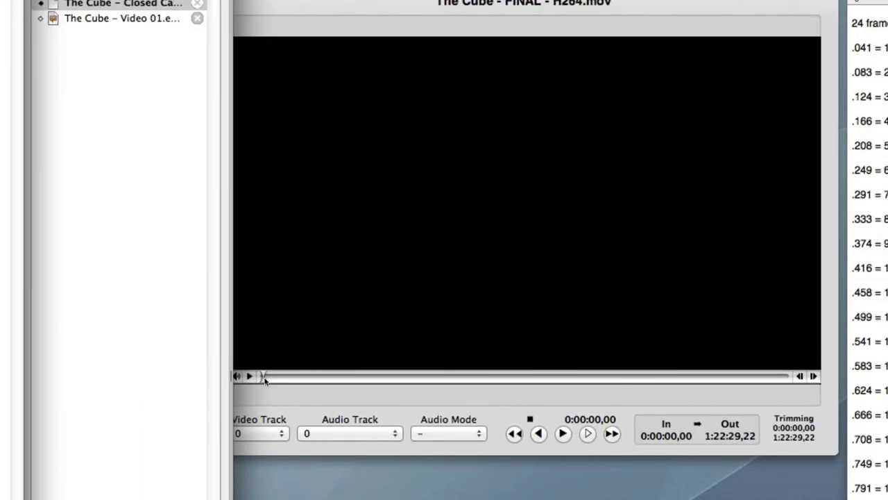
Step: Scrub the film to about 0:07:05, play it, and pause at 0:07:12,09 on the house shot
click(264, 380)
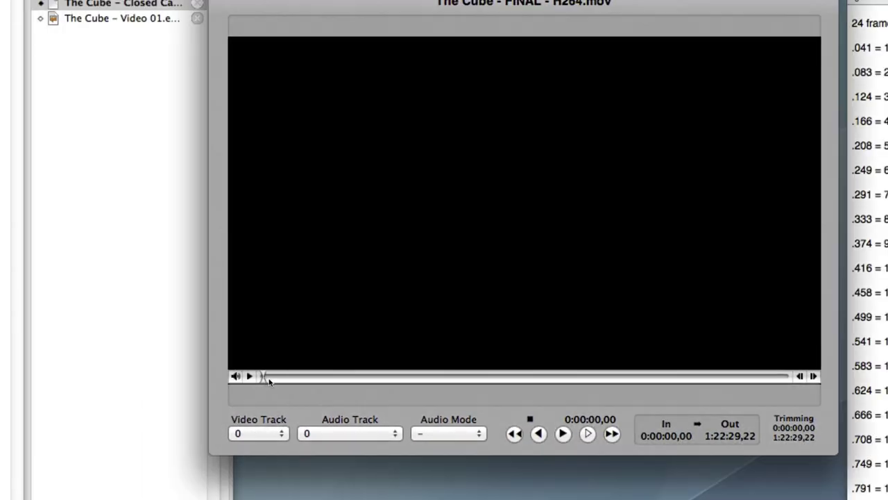
drag(266, 380, 307, 379)
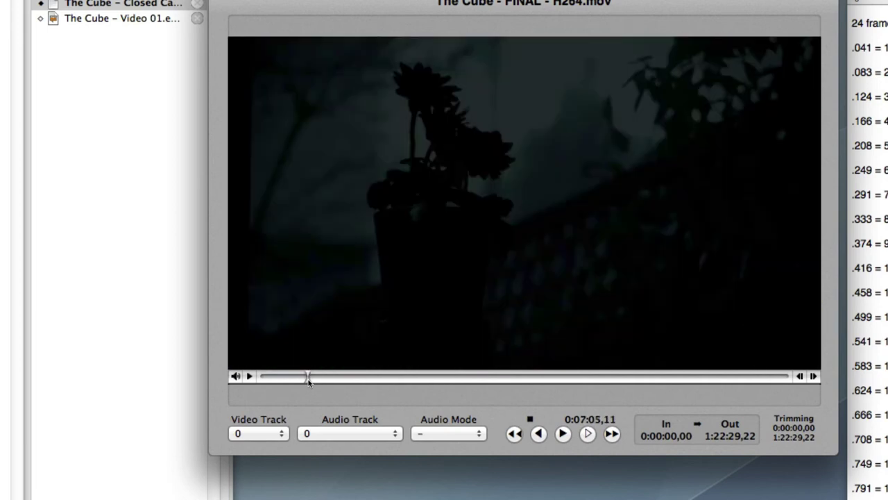
click(588, 434)
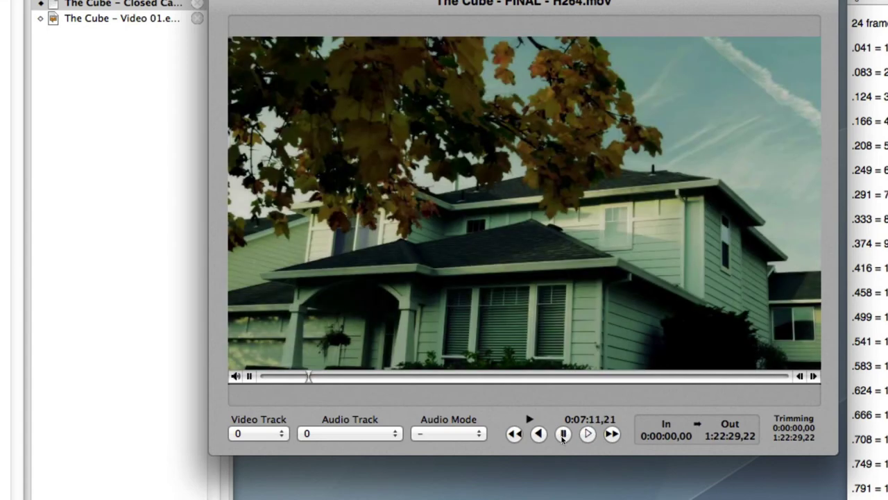
click(563, 434)
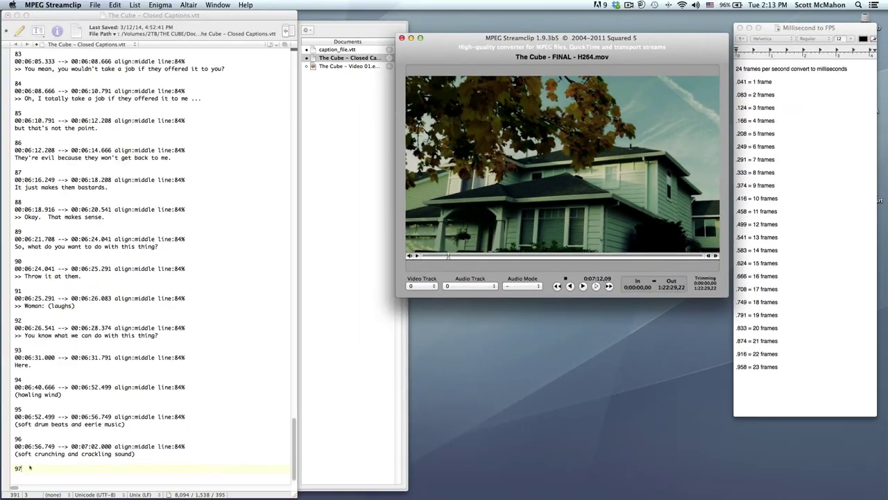
Step: Paste cue 96's timing line and crackling-sound caption under the 97 line
click(71, 450)
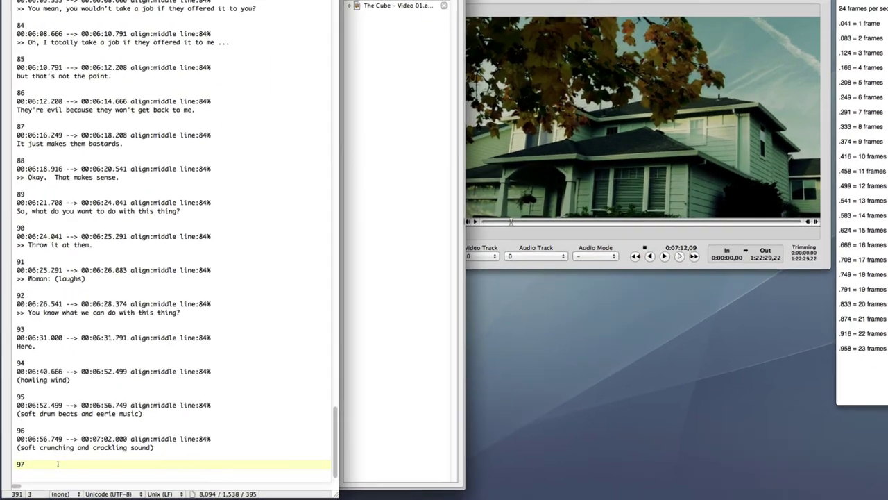
key(Return)
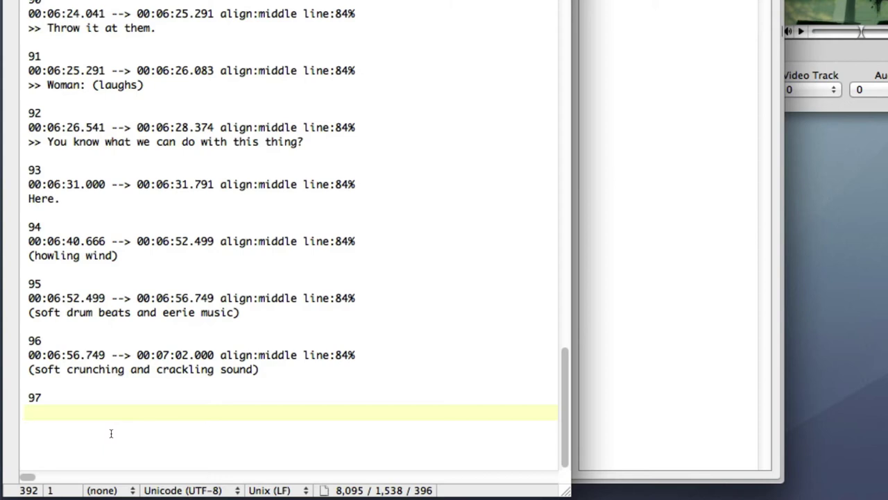
drag(389, 355, 27, 354)
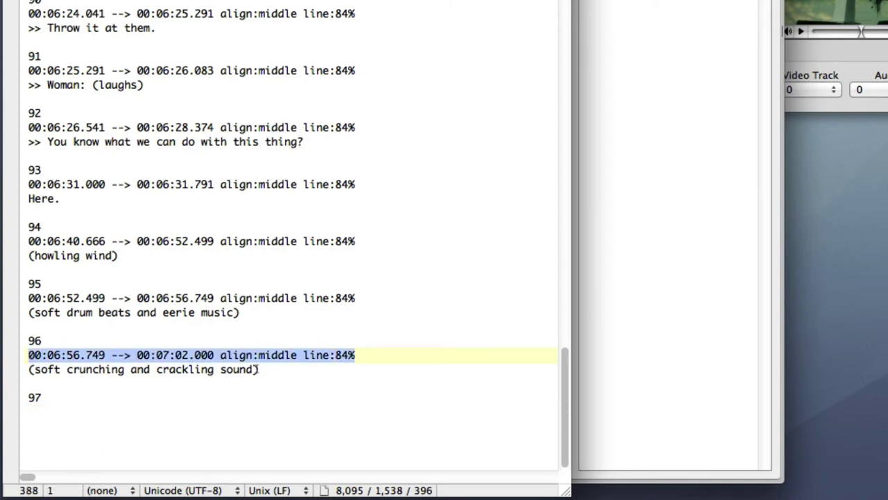
shift+click(262, 369)
key(super+c)
click(81, 411)
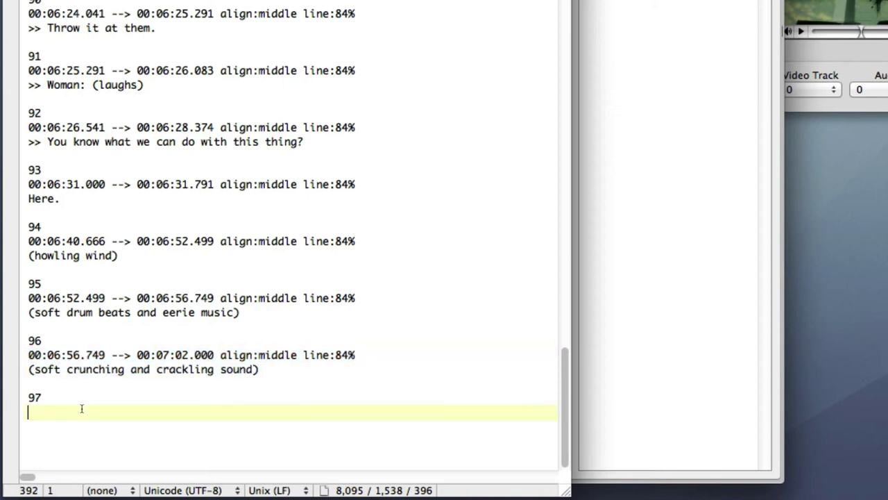
key(super+v)
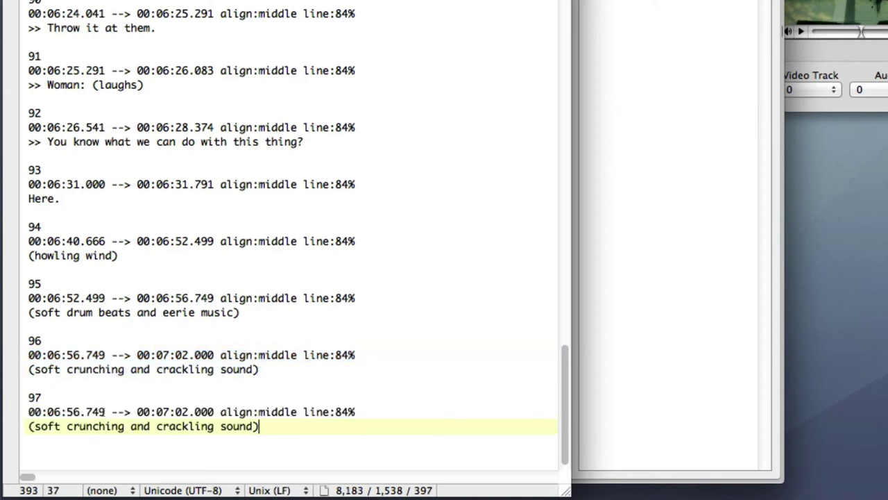
Step: Change cue 97's start time to 00:07:12.374
drag(106, 412, 57, 415)
text(7)
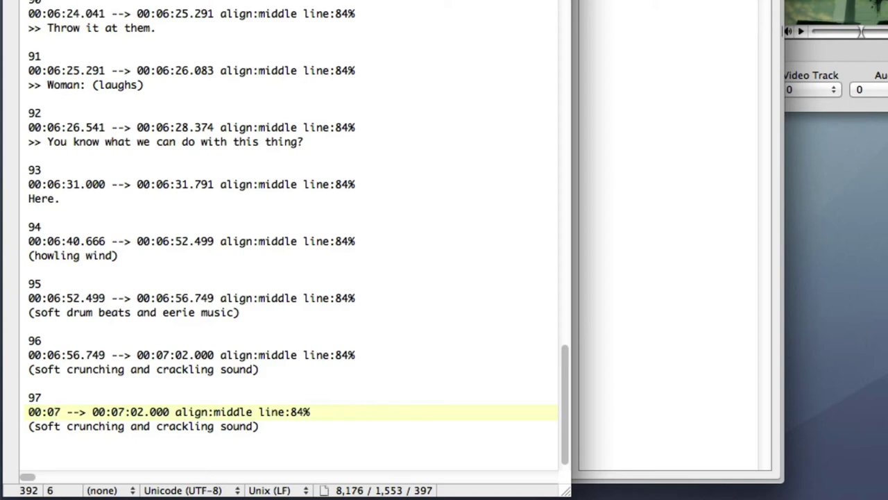
text(:)
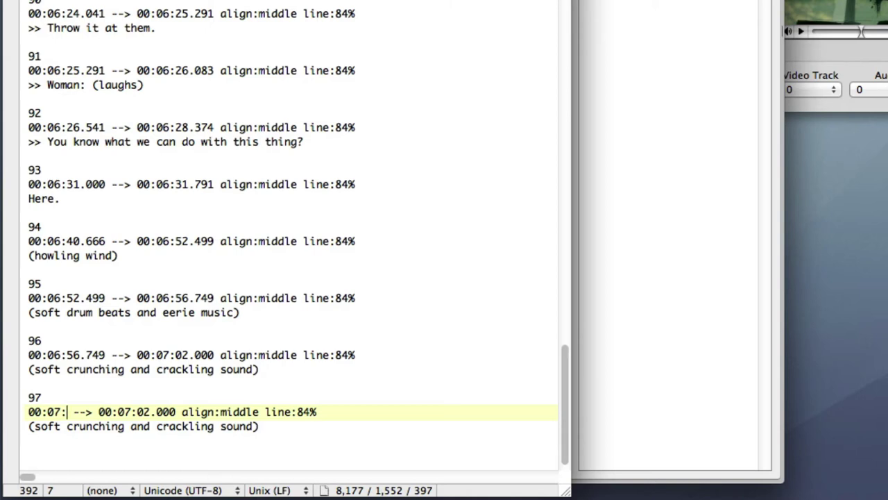
text(1)
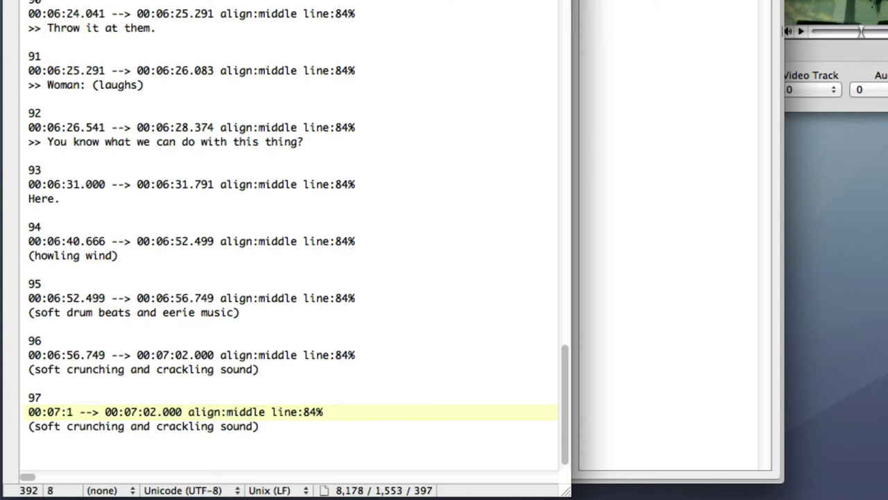
text(2)
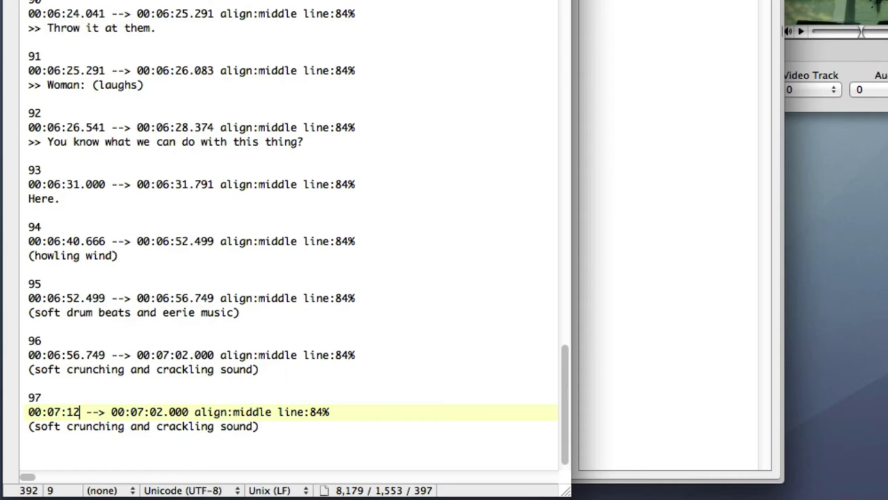
text(.)
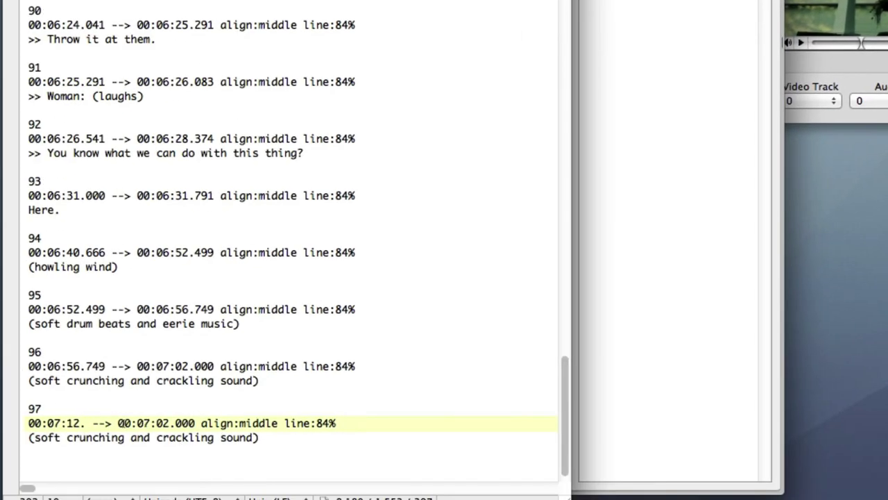
text(374)
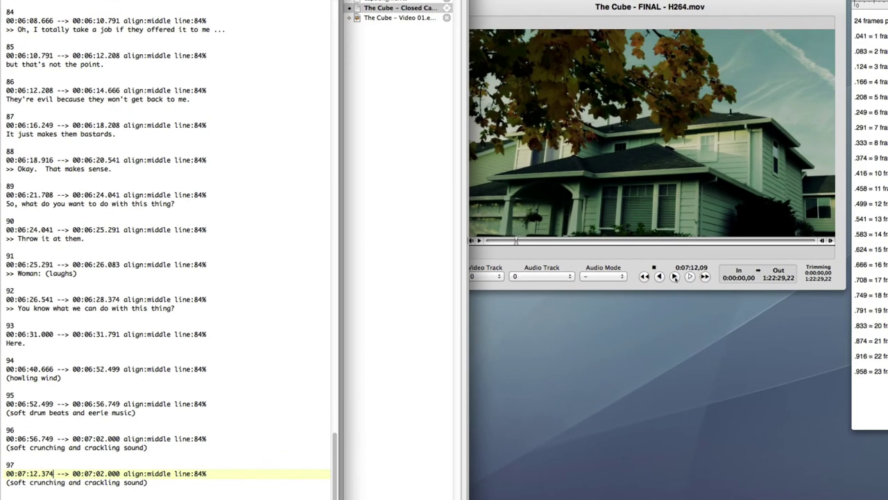
Step: Play the house scene onward and pause at 0:07:20,06 where it ends
click(675, 277)
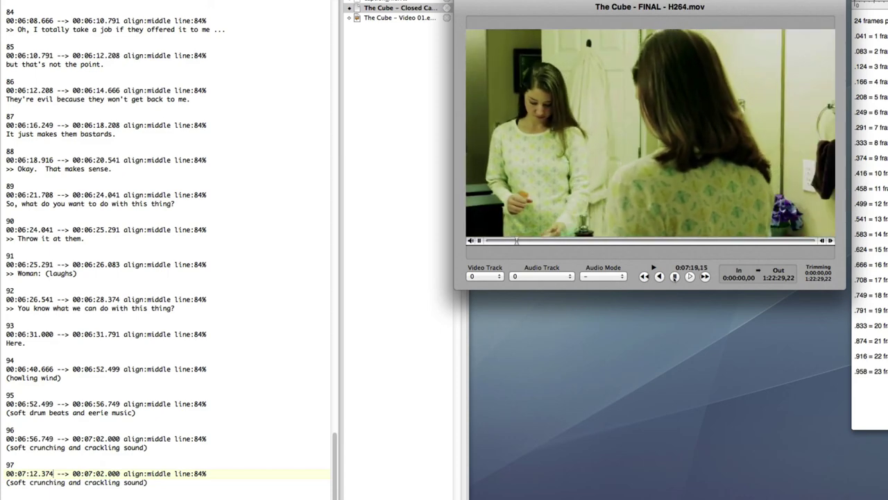
click(674, 276)
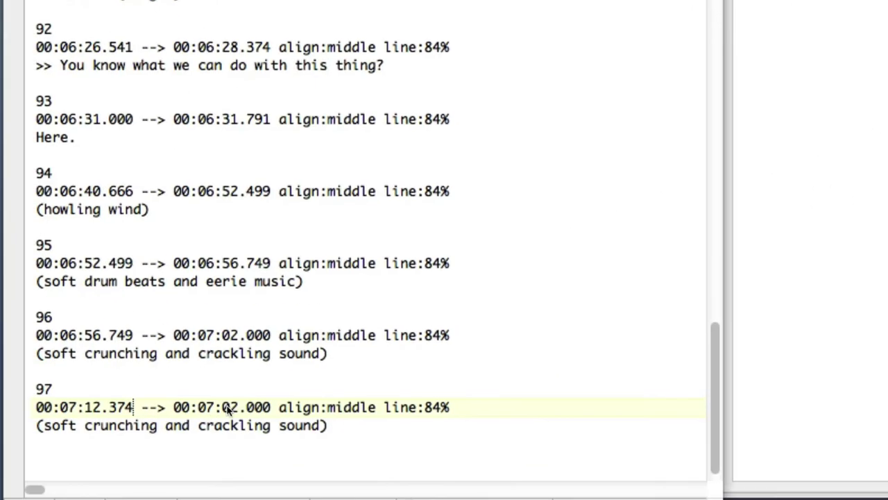
Step: Change cue 97's end time to 00:07:20.249
click(239, 407)
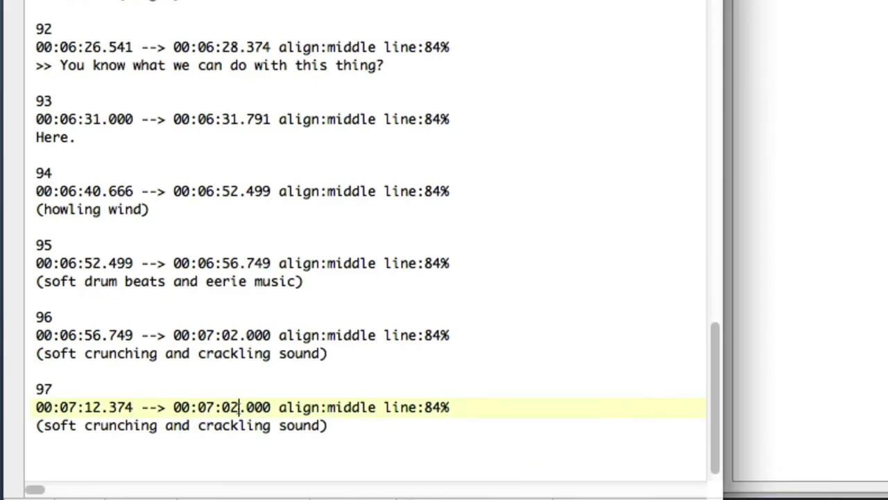
key(BackSpace)
key(BackSpace)
text(20)
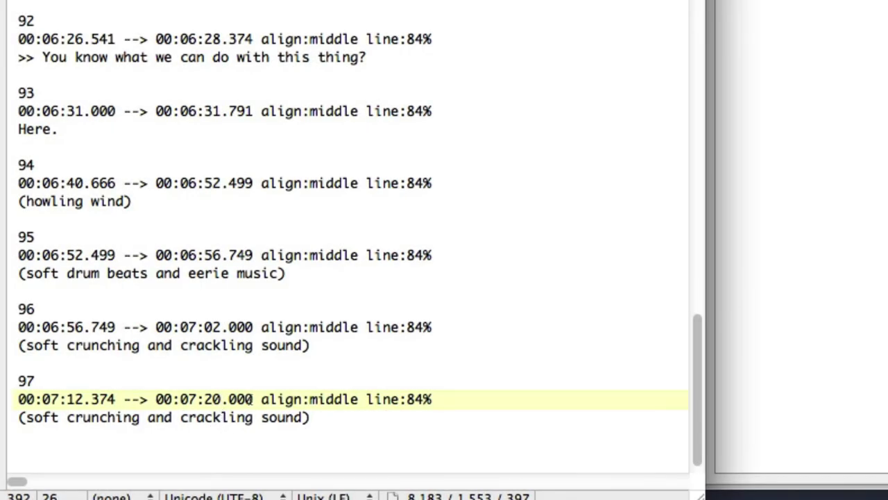
key(BackSpace)
key(BackSpace)
key(BackSpace)
text(249)
Step: Replace cue 97's caption with '(weather person newscast on TV)'
drag(305, 418, 26, 426)
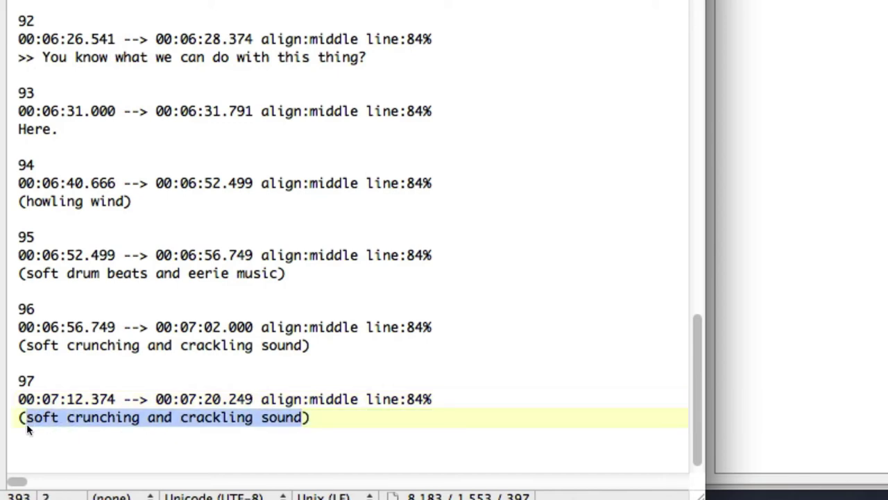
text(ne)
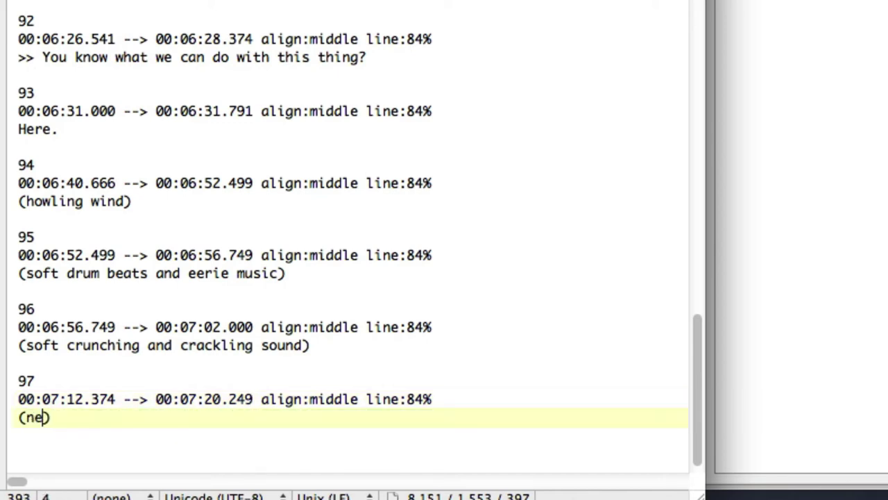
key(BackSpace)
key(BackSpace)
text(weather )
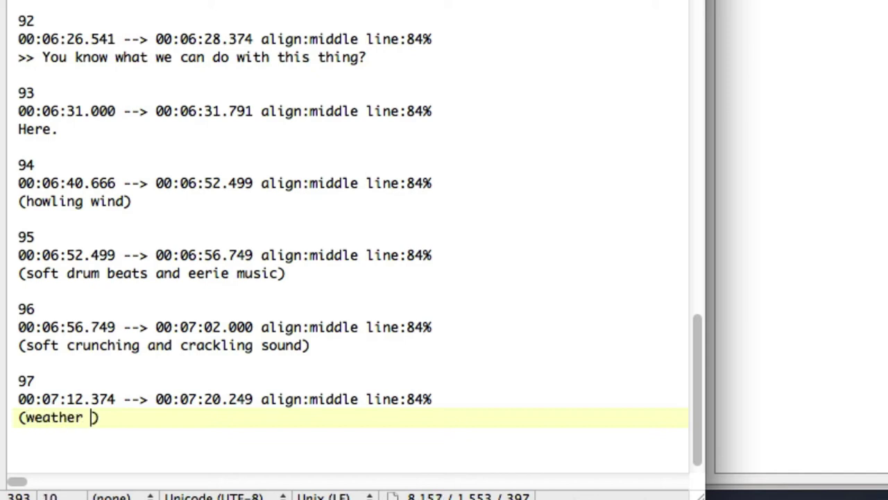
text(person n)
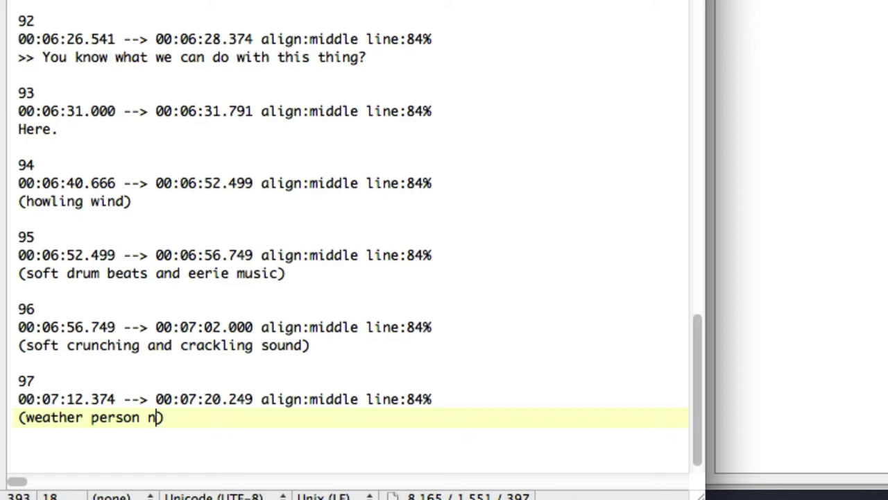
text(ewscast)
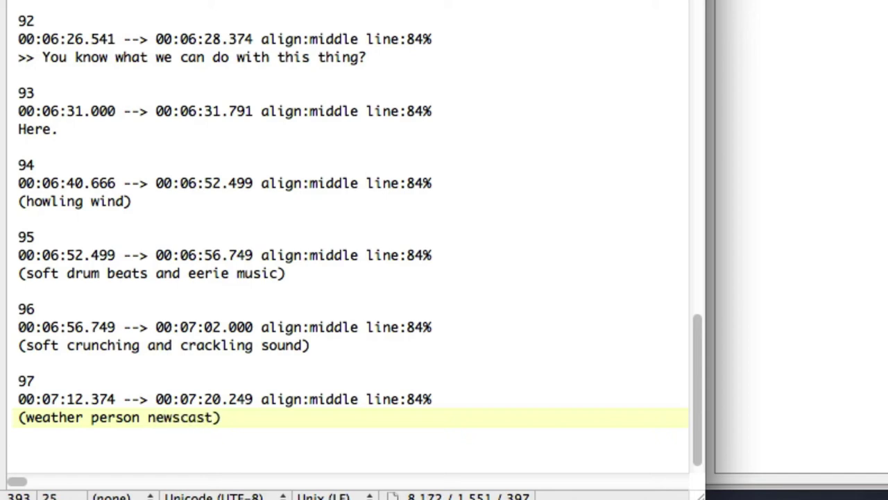
text( on TV)
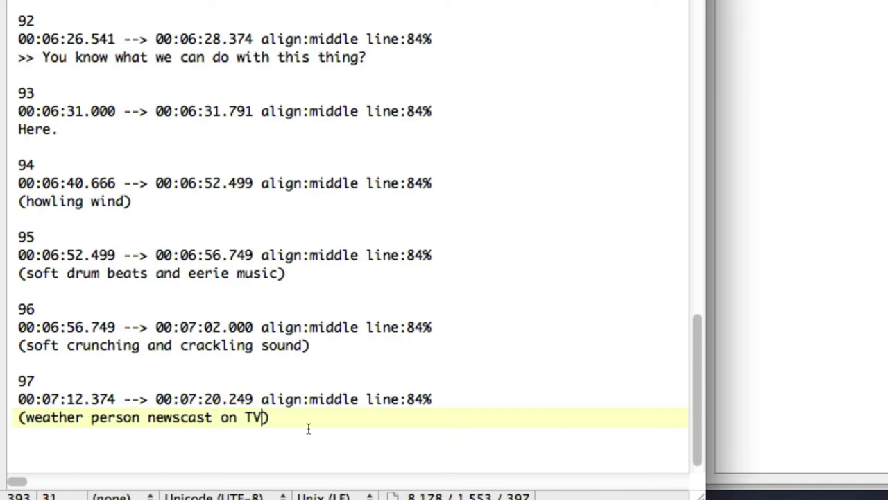
click(271, 418)
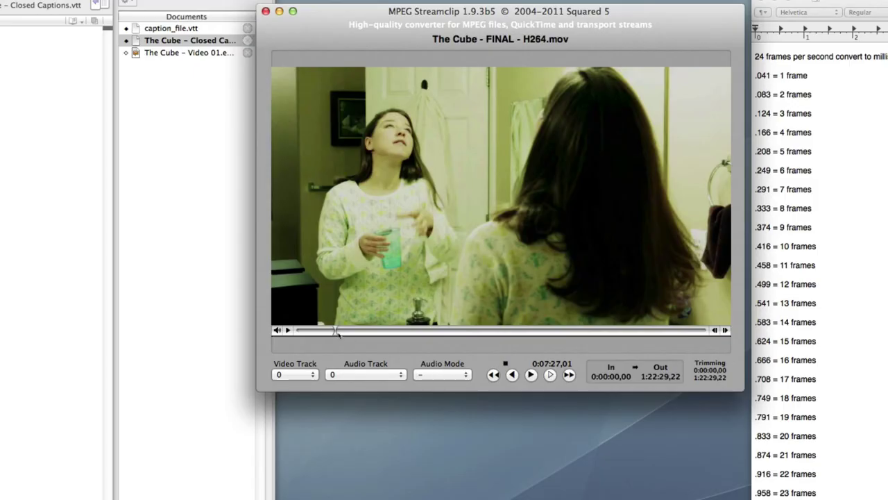
Step: Play and step the film frame by frame until it stands at 0:07:42,04
drag(337, 334, 337, 333)
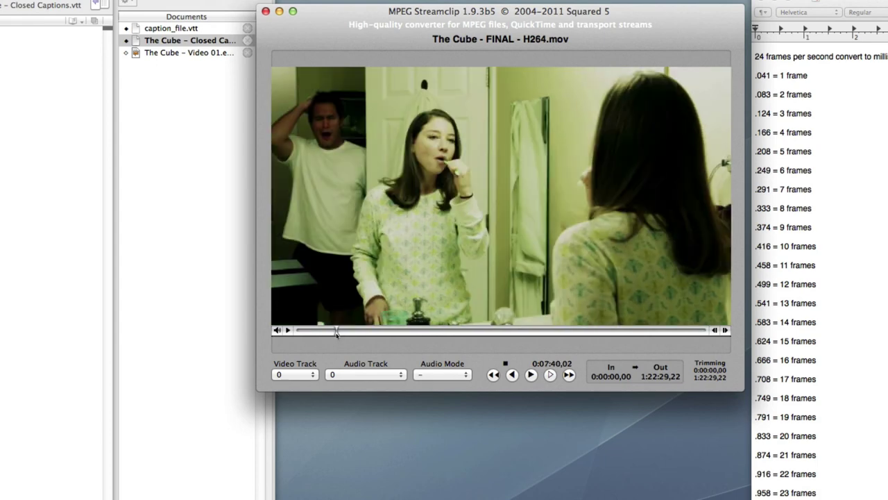
click(531, 375)
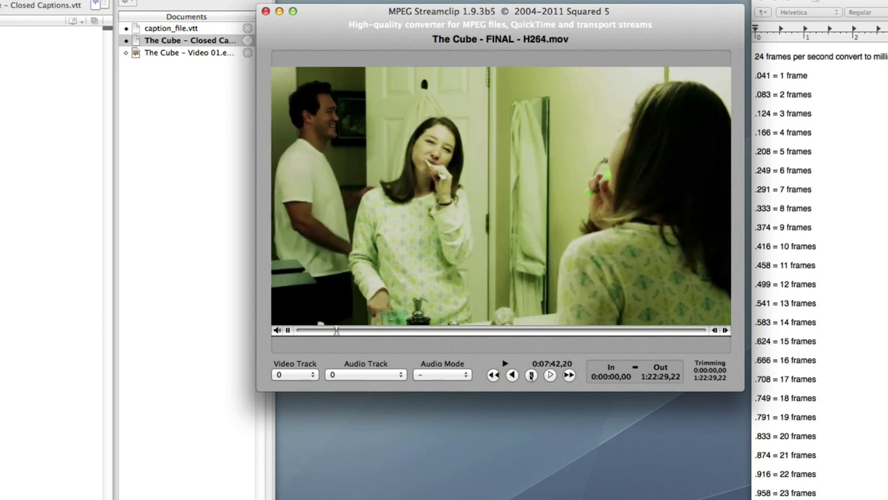
click(531, 374)
click(335, 334)
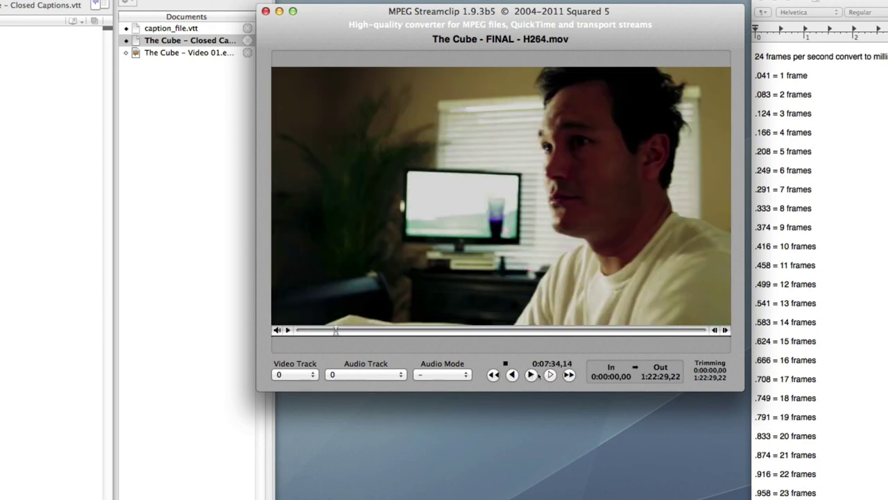
click(531, 374)
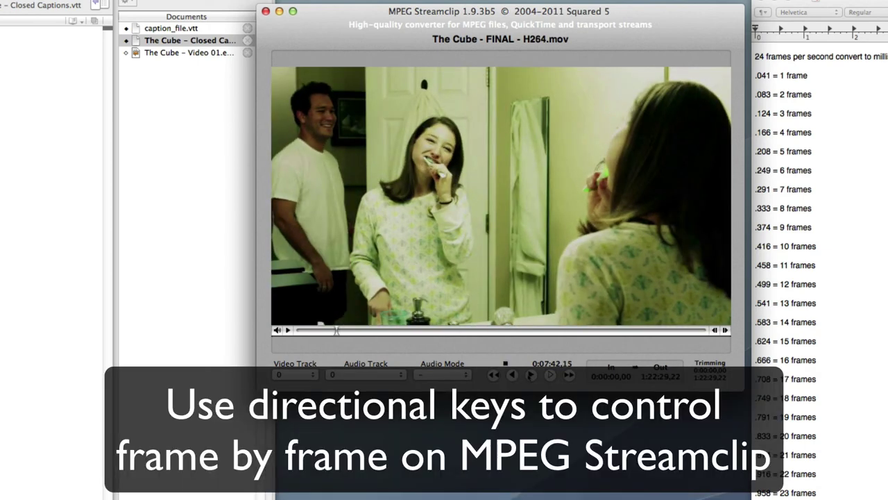
key(Left)
key(Left)
key(Left)
key(Left)
key(Left)
key(Left)
key(Left)
key(Left)
key(Left)
key(Left)
key(Right)
key(Left)
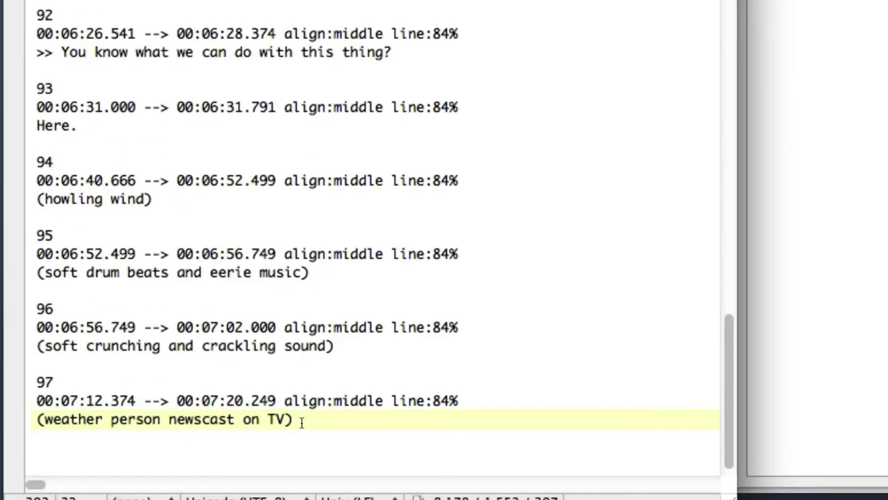
drag(293, 418, 14, 378)
Step: Paste a copy of cue 97 below it and renumber the copy 98
click(318, 425)
key(Return)
key(Return)
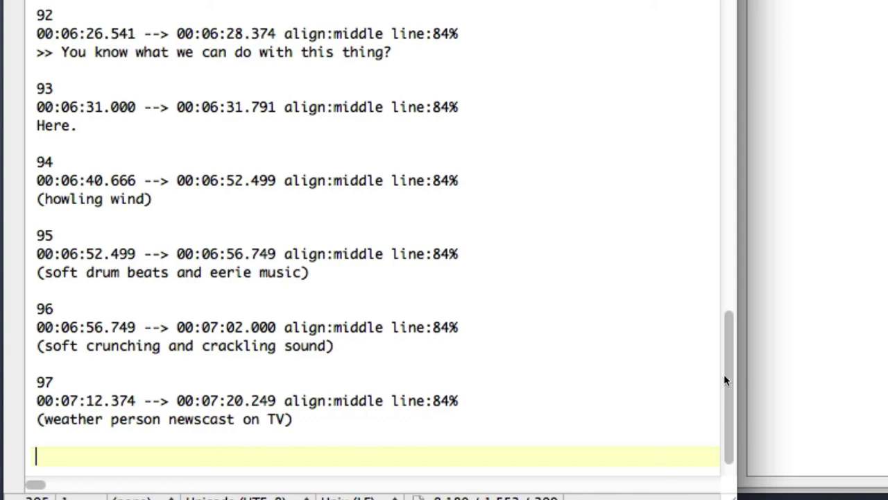
scroll(722, 460, down, 2)
scroll(722, 430, up, 4)
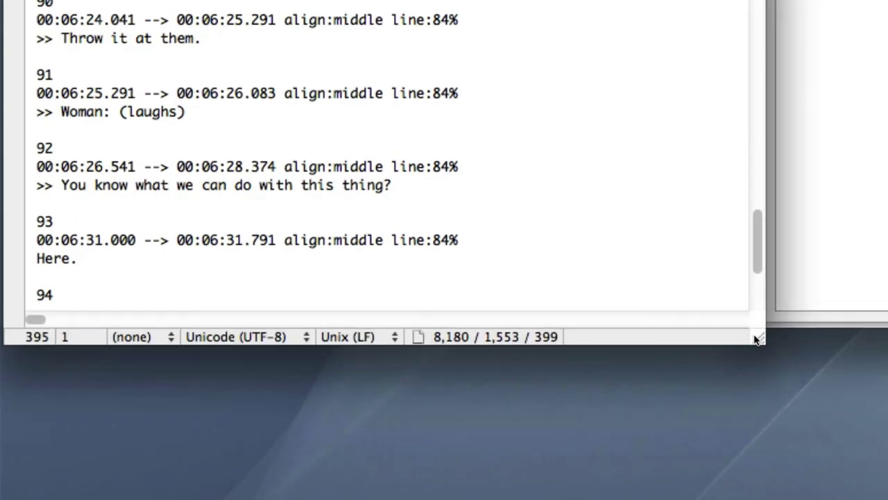
scroll(670, 360, down, 5)
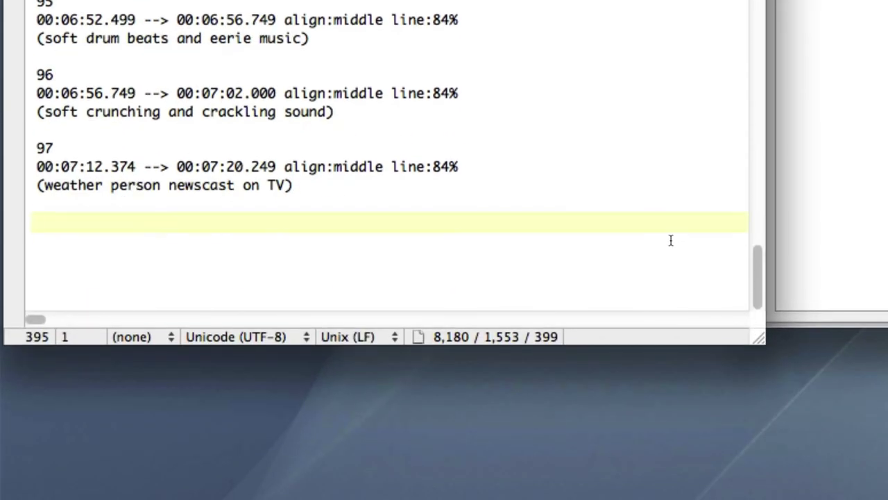
drag(317, 188, 33, 148)
key(super+c)
click(78, 230)
key(super+v)
click(64, 219)
key(BackSpace)
text(8)
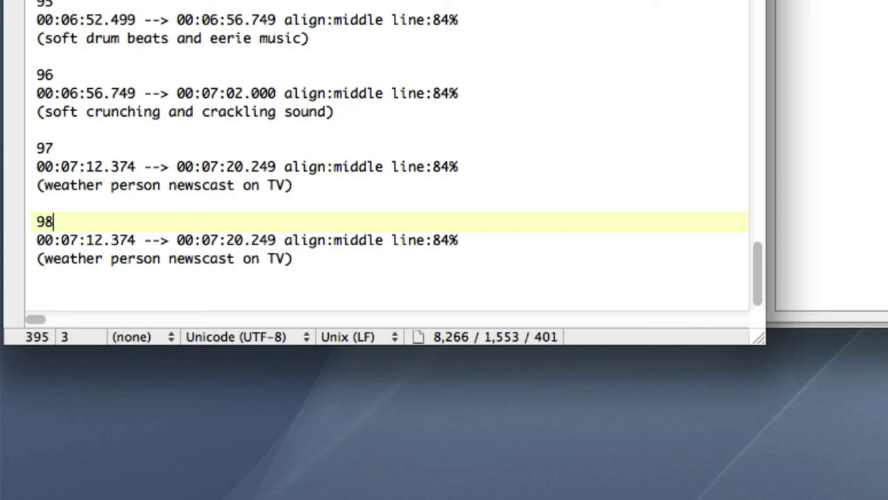
Step: Change cue 98's start time to 00:07:42.166
click(95, 240)
key(BackSpace)
text(4)
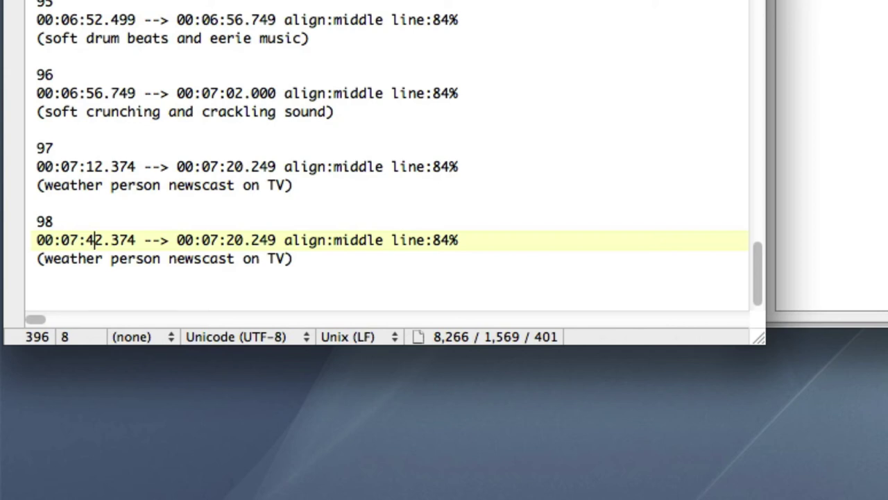
click(136, 240)
key(BackSpace)
key(BackSpace)
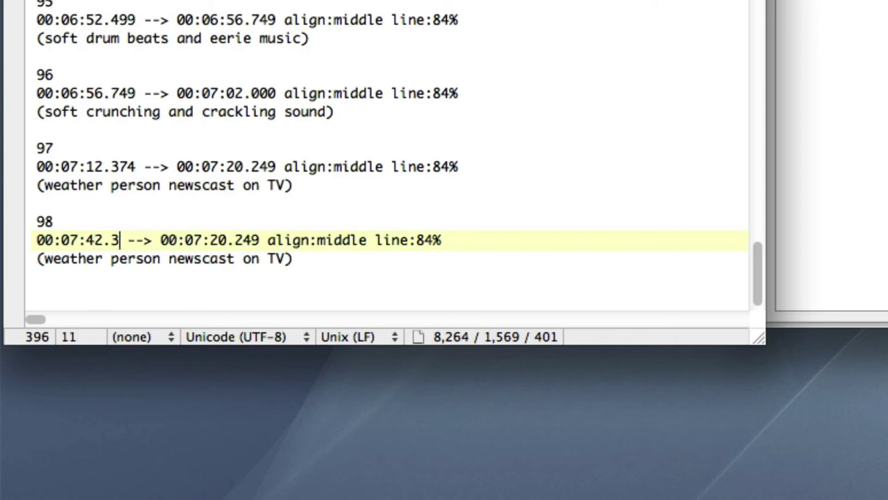
key(BackSpace)
text(11)
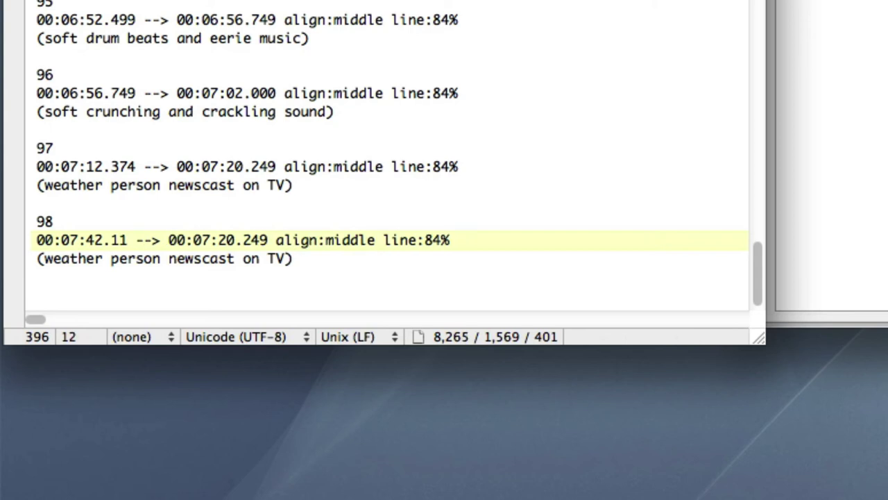
key(BackSpace)
text(66)
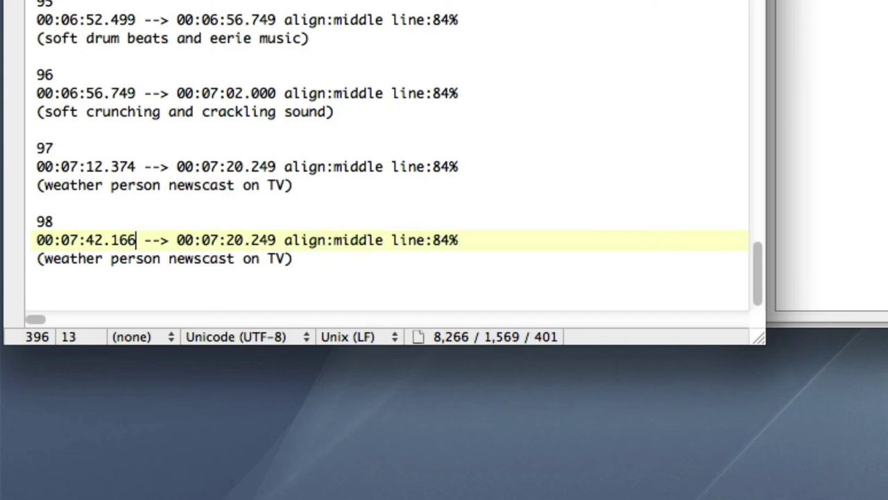
Step: Replace cue 98's caption text with 'Shut up.'
scroll(148, 252, down, 2)
drag(293, 222, 34, 226)
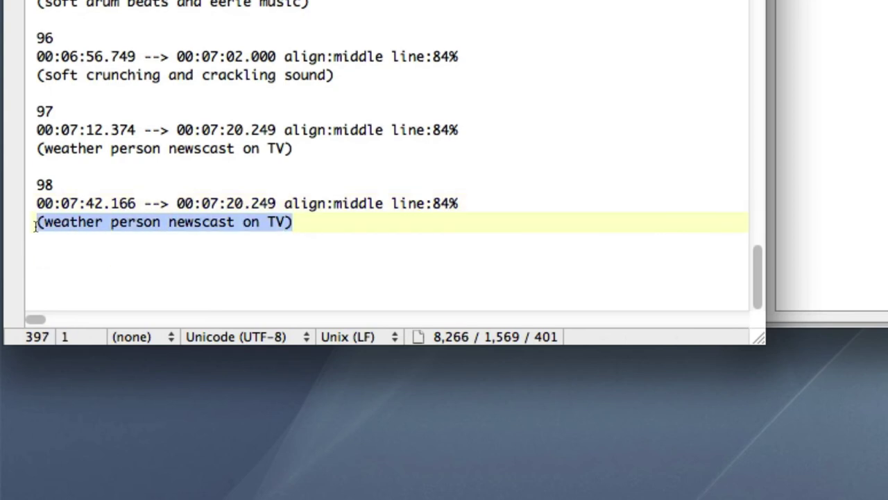
text(Shut )
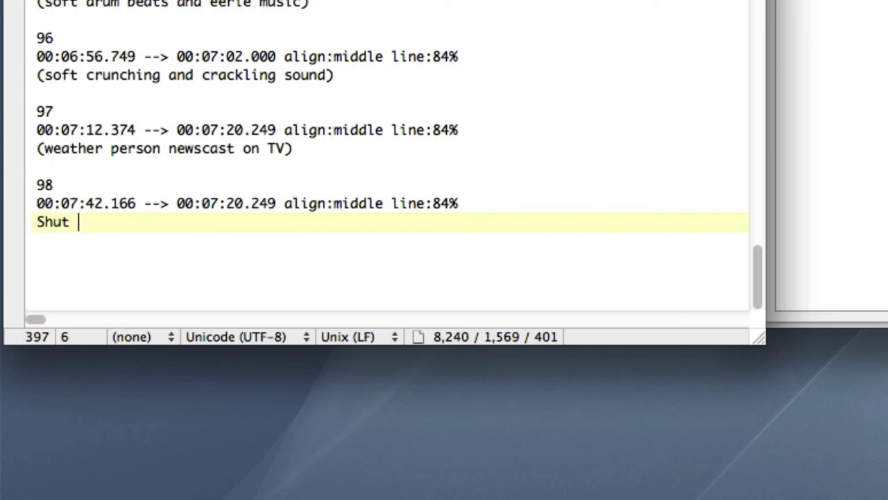
text(up.)
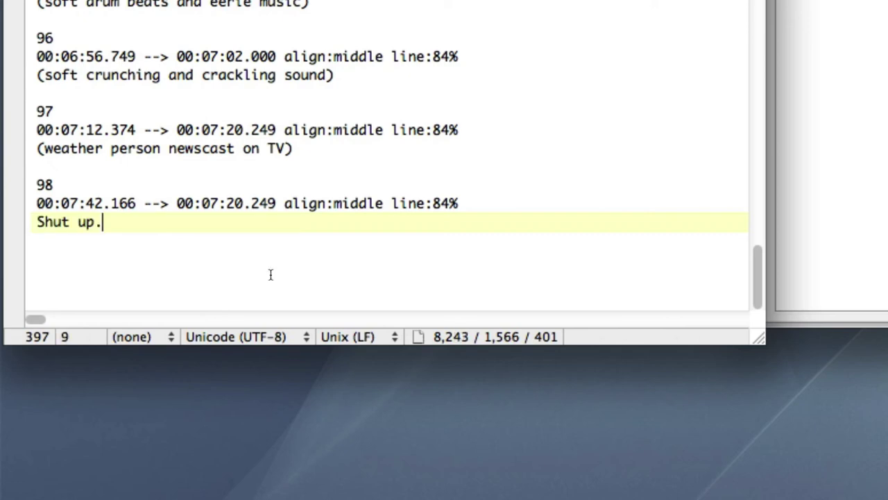
Step: Play the film on and set cue 98's end time to 00:07:43.291
click(557, 425)
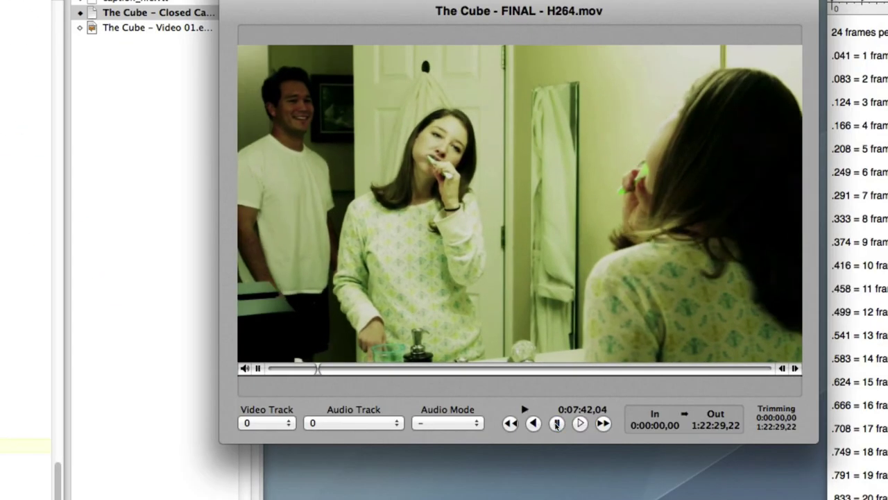
click(557, 424)
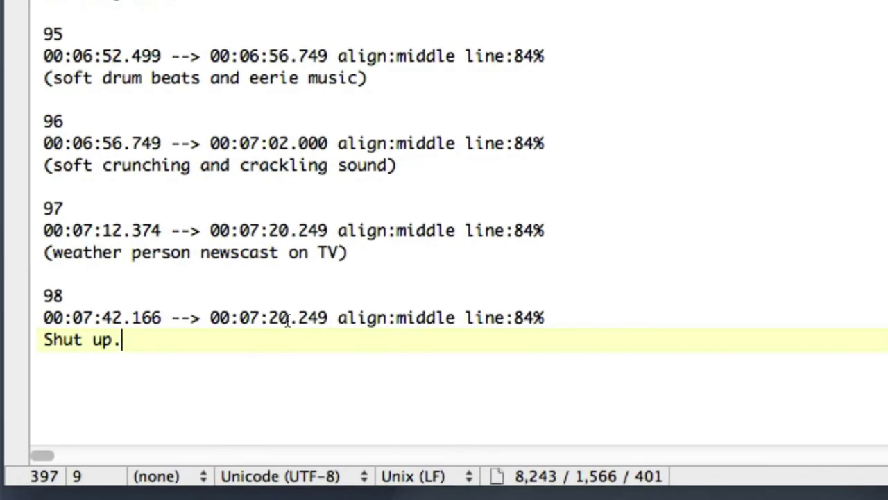
click(288, 317)
key(BackSpace)
key(BackSpace)
text(43)
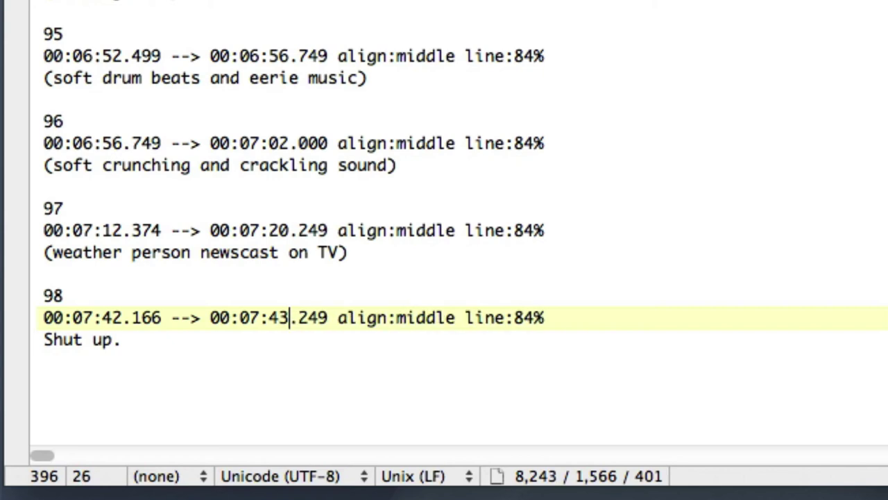
click(329, 317)
key(BackSpace)
key(BackSpace)
text(91)
click(219, 342)
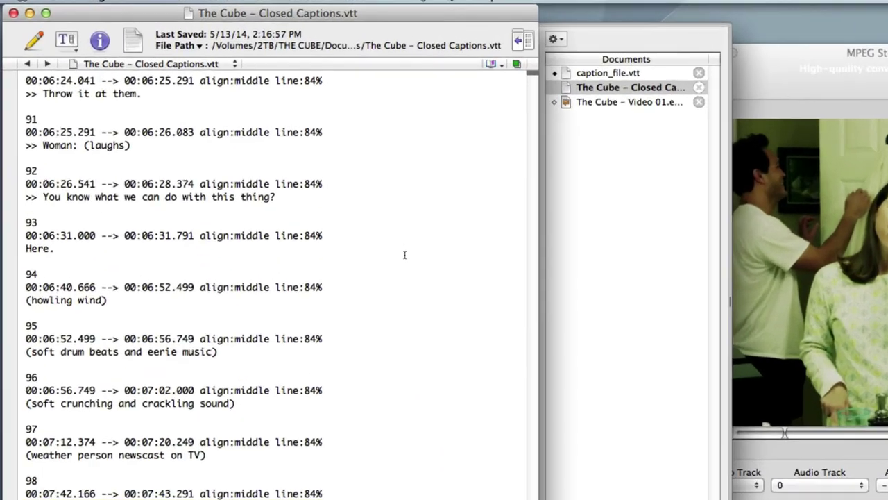
Step: Review the first cues at the top of the captions file, like '(car driving)', then scroll back down
scroll(247, 161, up, 20)
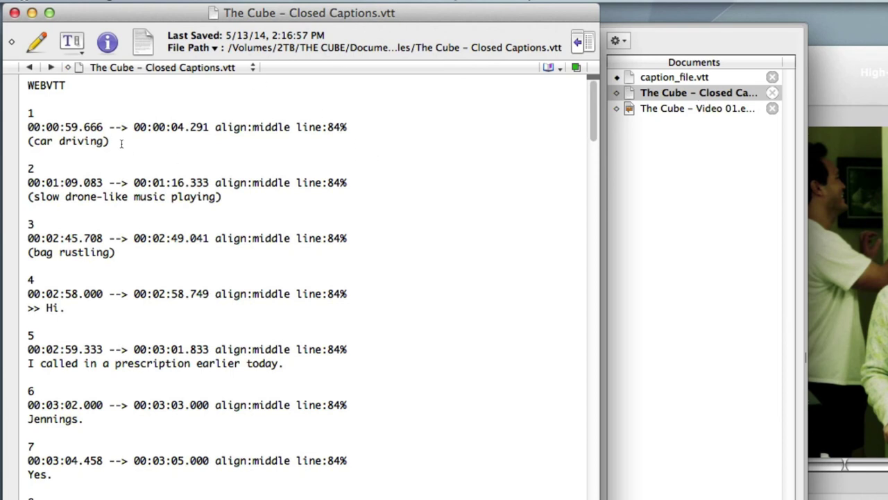
drag(120, 143, 22, 126)
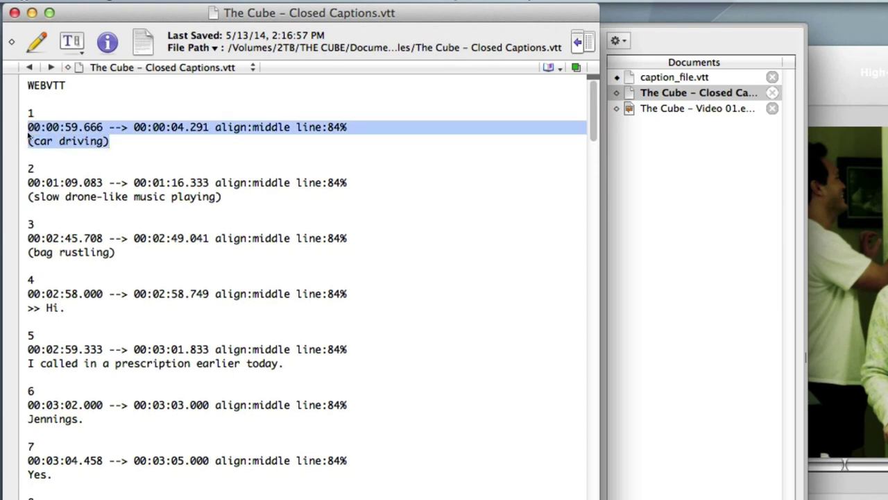
double_click(111, 141)
triple_click(116, 141)
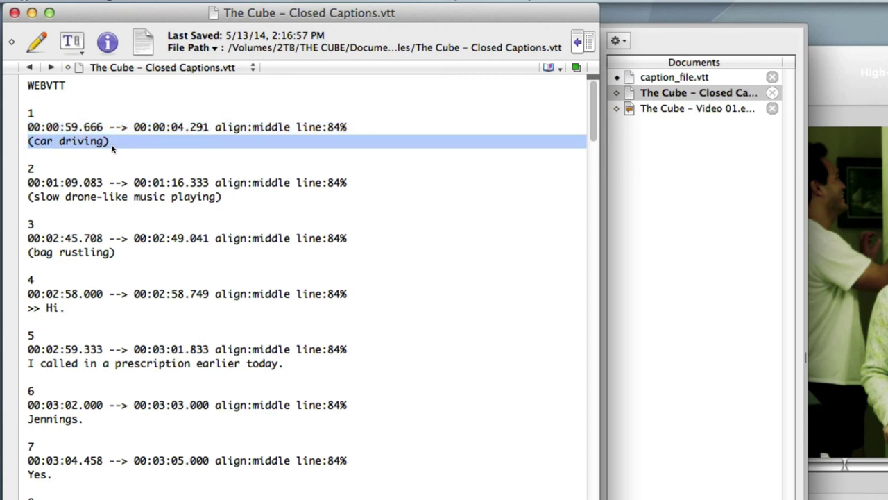
key(Right)
drag(228, 197, 10, 201)
drag(116, 143, 20, 144)
click(203, 162)
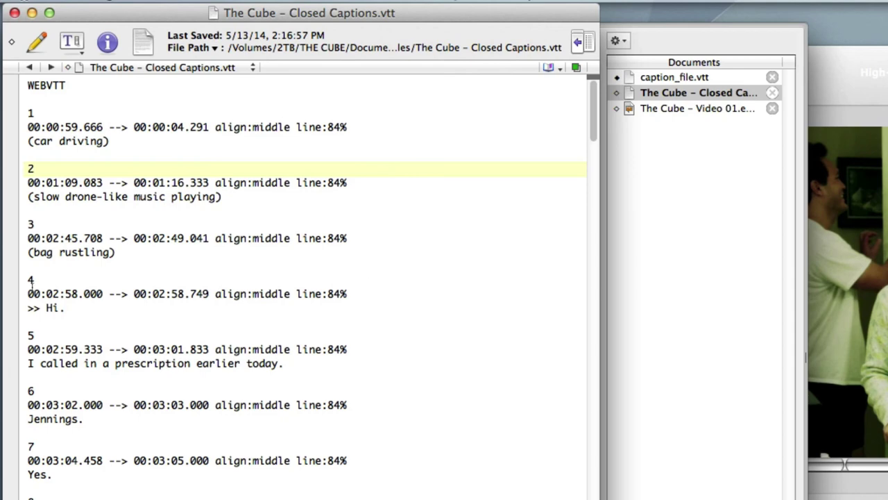
scroll(380, 287, down, 10)
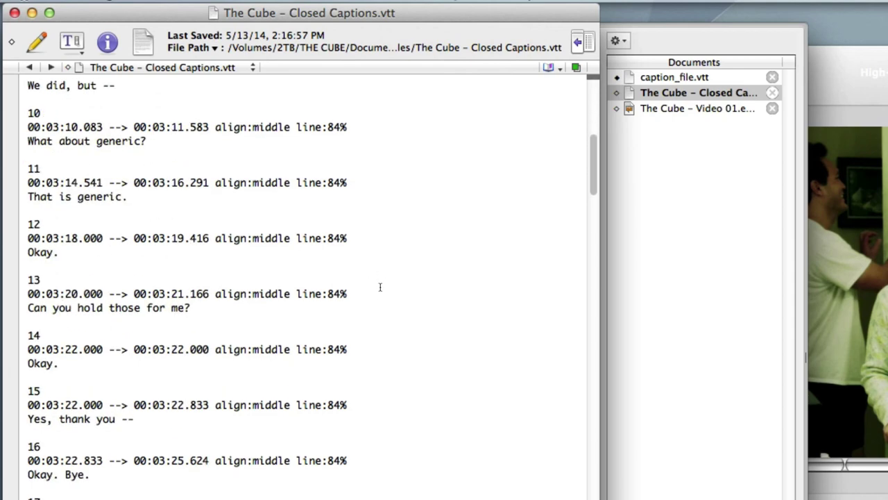
scroll(379, 287, down, 20)
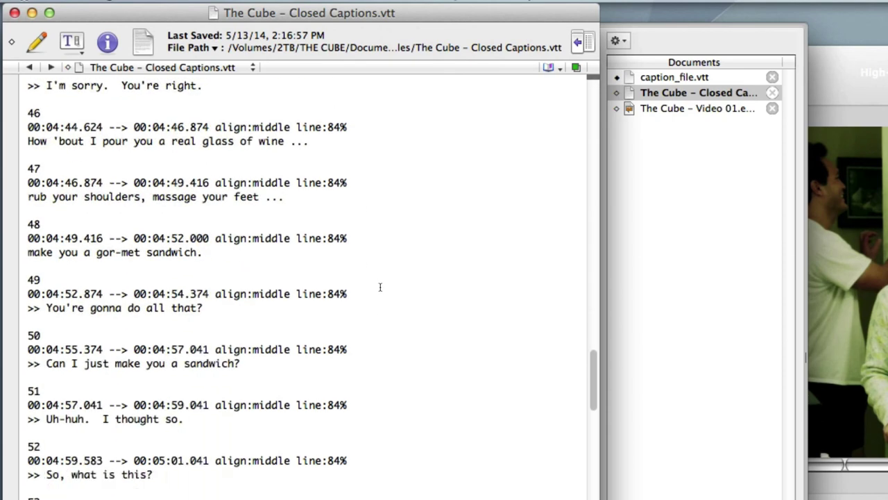
scroll(380, 286, down, 8)
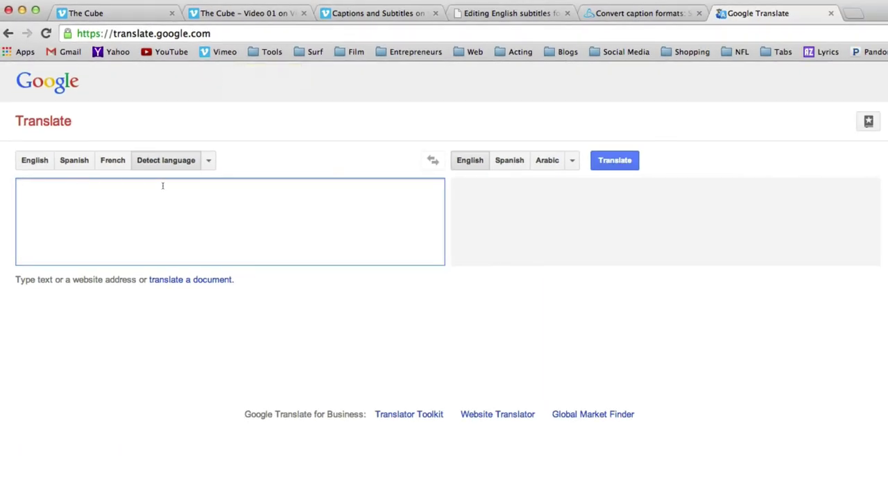
Step: Translate 'Shut up.' from English to Spanish, getting 'Cállate.'
click(34, 164)
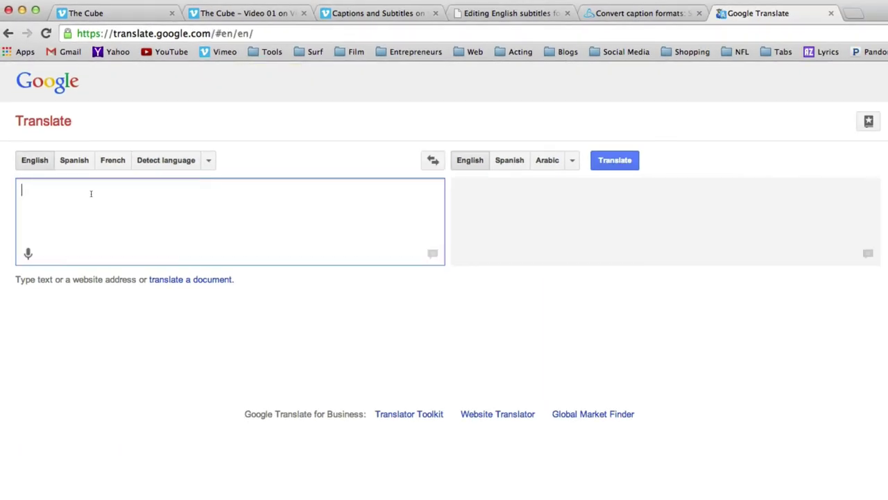
text(Shut up.)
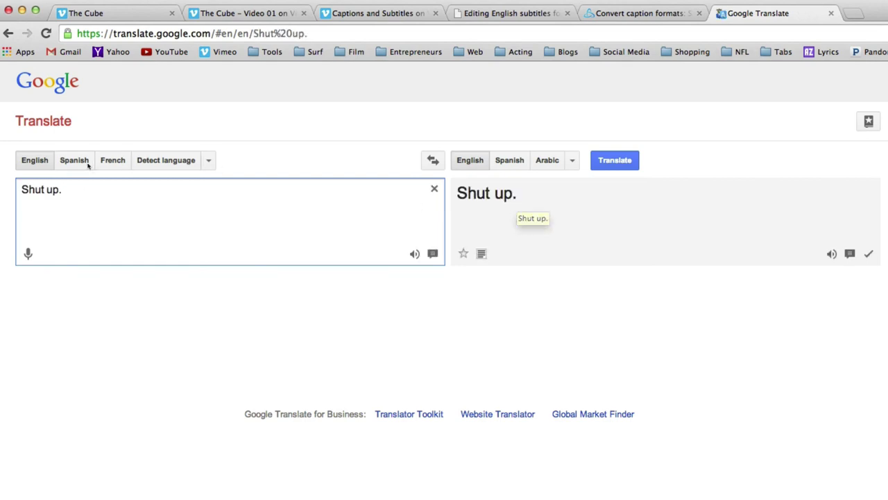
click(75, 160)
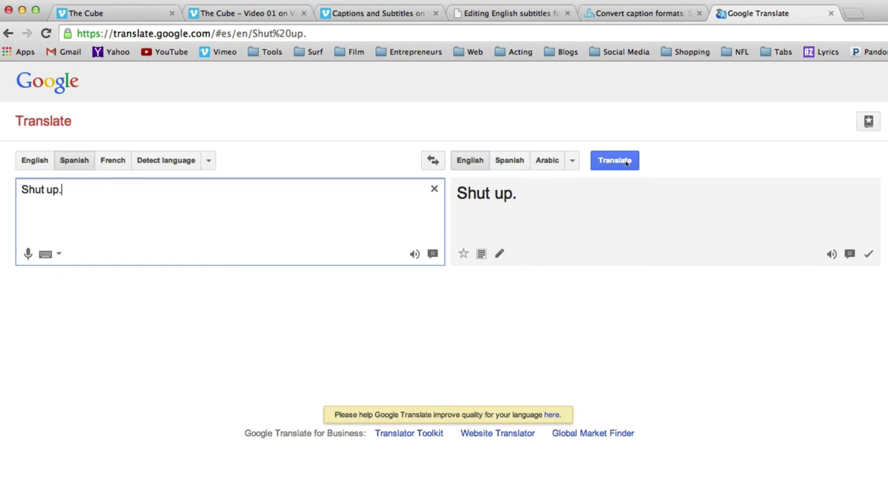
click(51, 165)
click(516, 164)
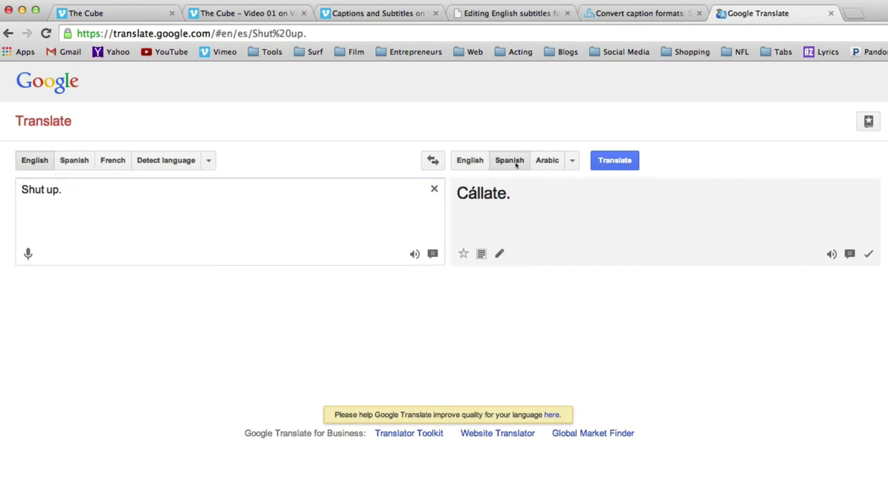
click(614, 161)
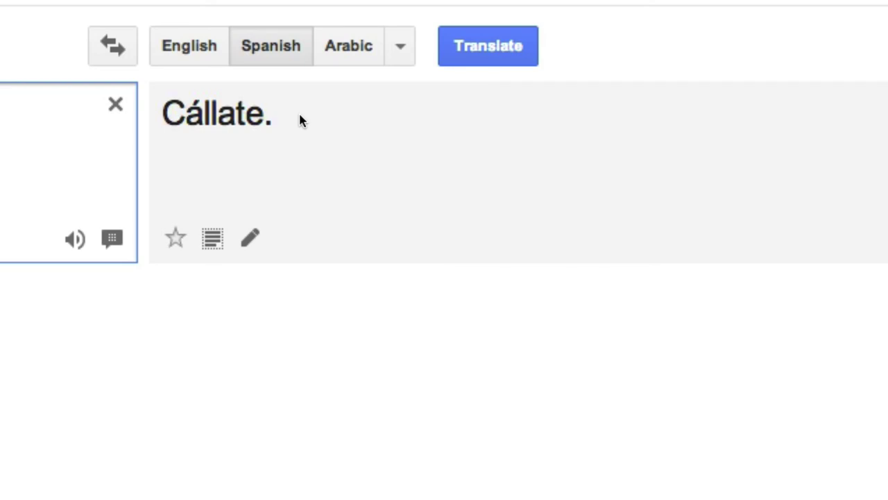
drag(275, 115, 151, 113)
key(super+c)
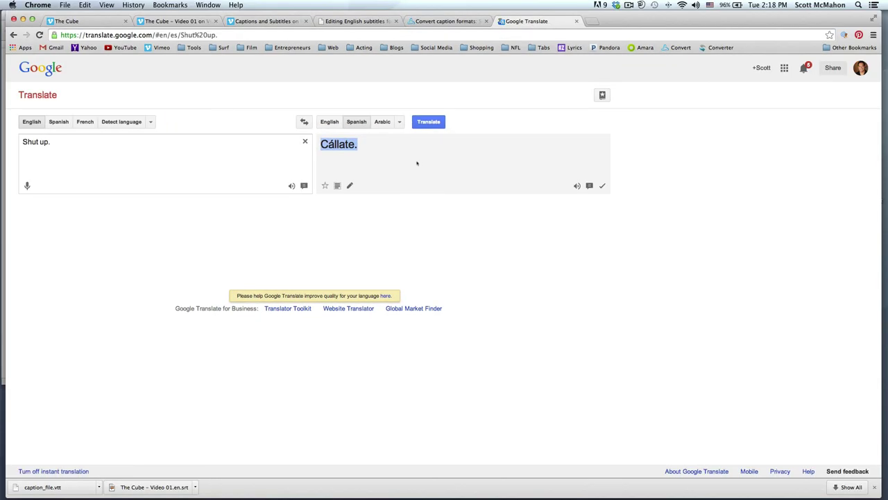
Step: Replace cue 98's 'Shut up.' with the pasted Spanish 'Cállate.' in the caption file
key(super+Tab)
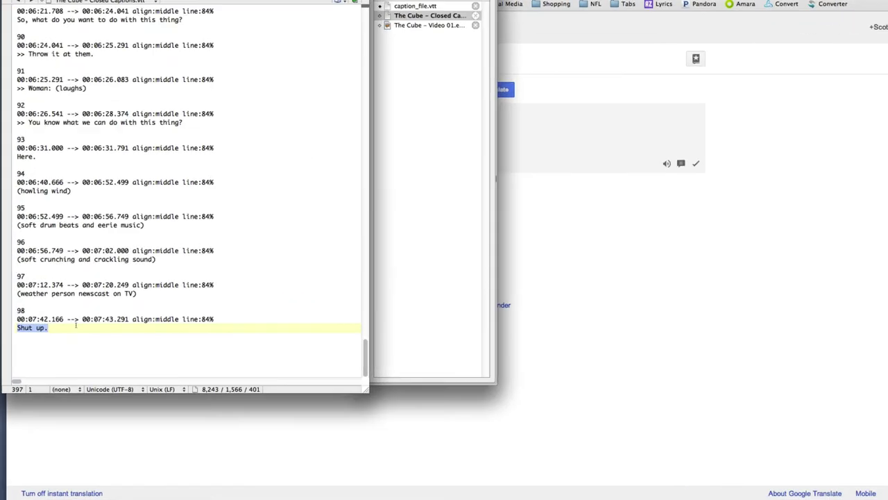
click(49, 329)
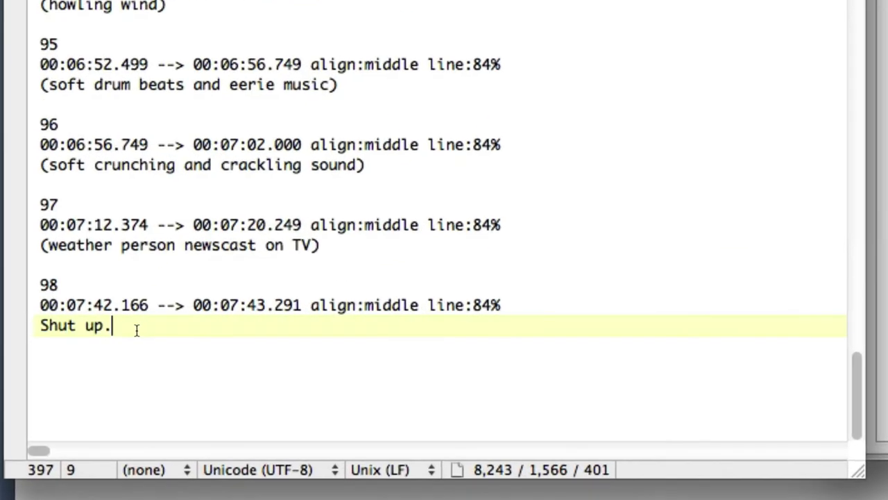
drag(50, 329, 0, 329)
key(super+v)
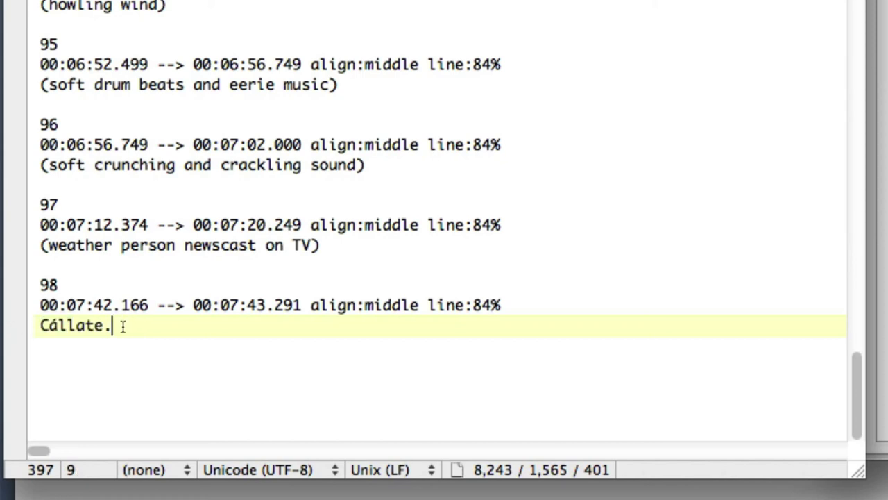
Step: Change cue 98's text from 'Cállate.' back to 'Shut up.'
drag(123, 325, 24, 327)
text(Shi)
key(BackSpace)
text(ut up.)
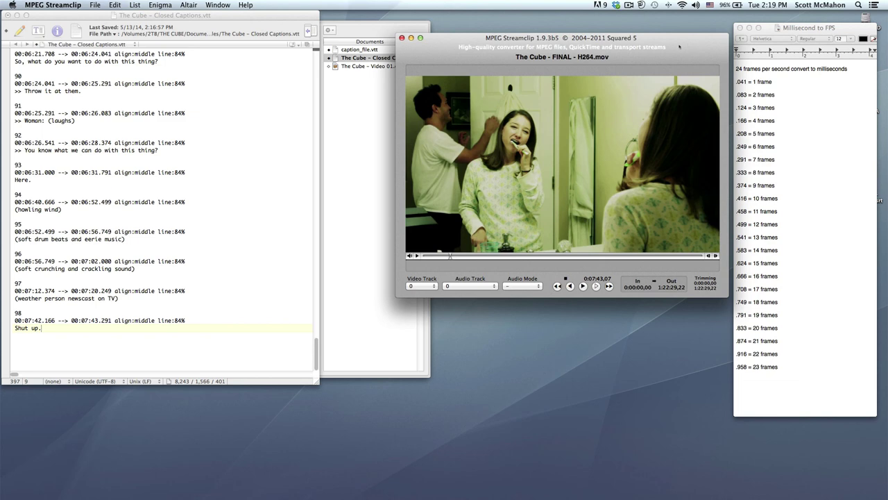
Step: Return to Chrome's 'Editing English subtitles' Amara tab for The Cube - Video 01
key(super+Tab)
key(super+Tab)
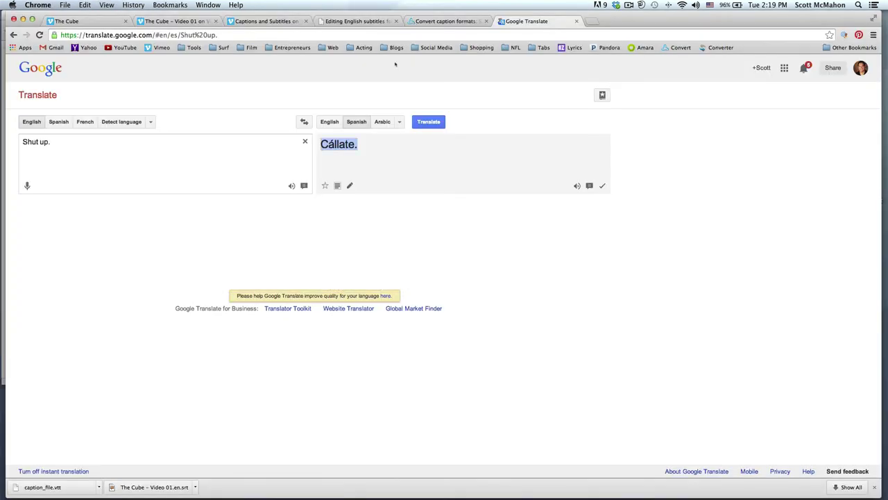
click(358, 21)
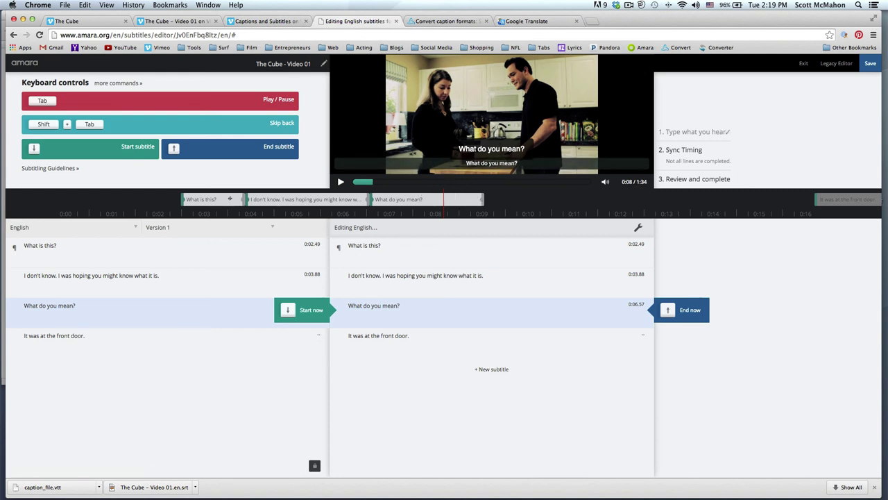
mouse_move(525, 149)
click(184, 24)
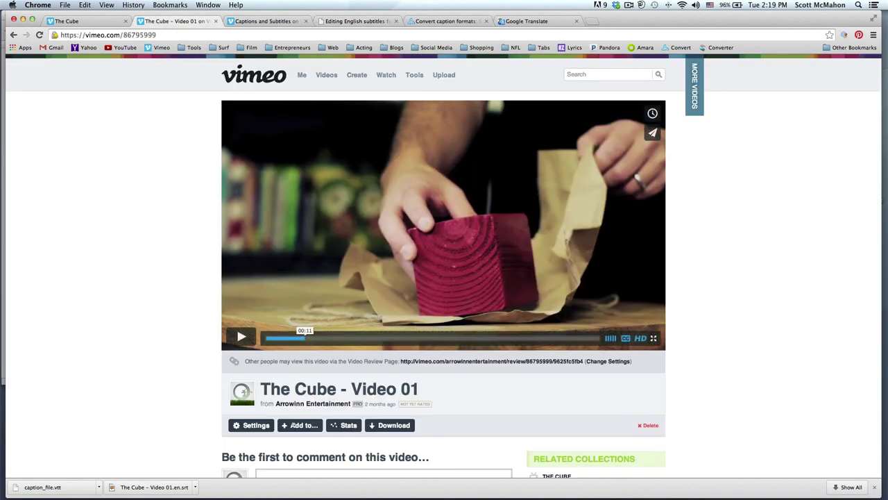
click(252, 425)
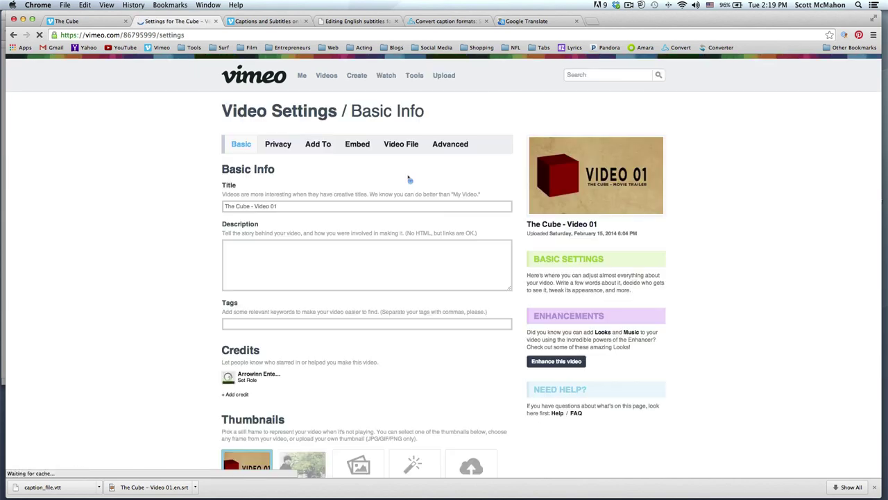
click(448, 144)
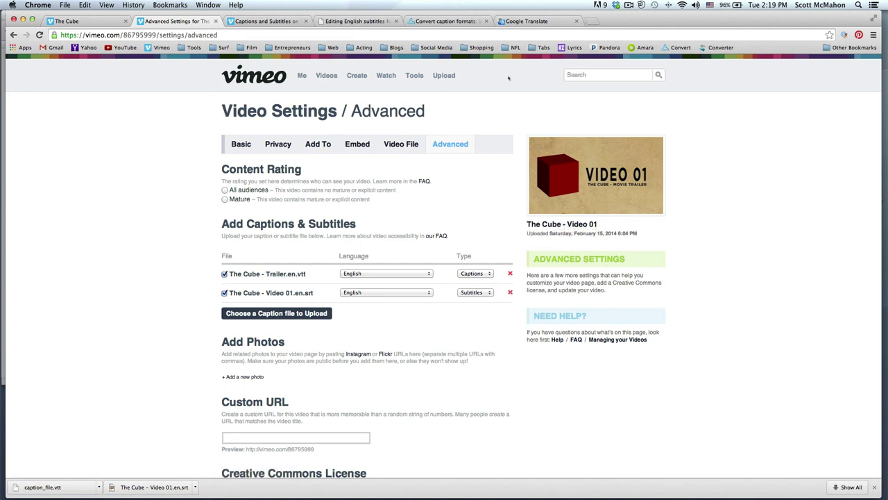
click(355, 21)
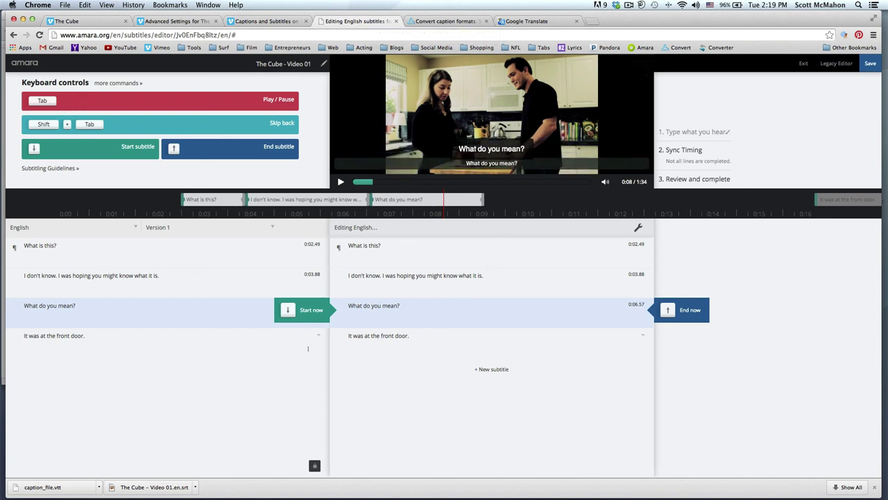
Step: Cycle through the 3Play converter, Streamclip video and frame-conversion notes, ending on The Cube – Closed Captions.vtt
click(448, 21)
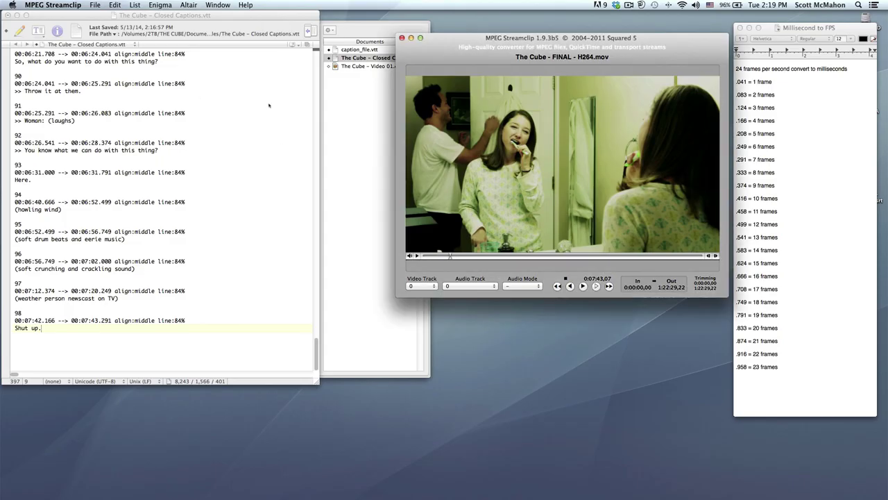
click(271, 106)
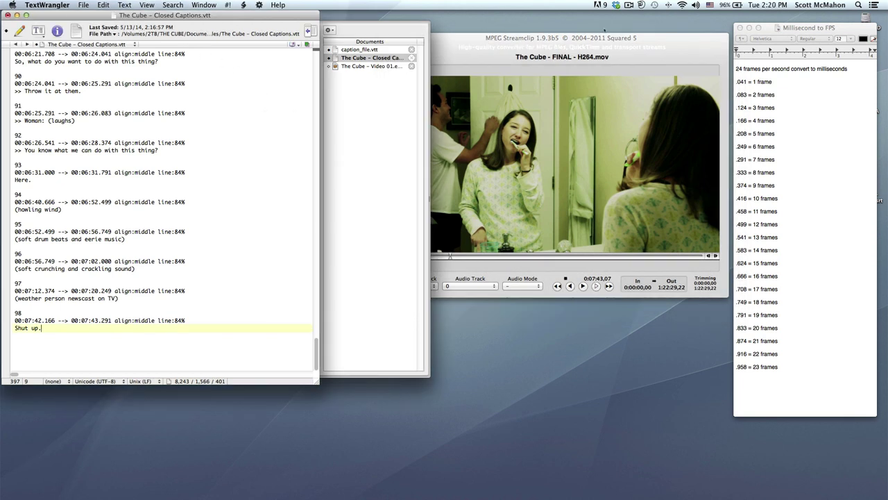
click(669, 42)
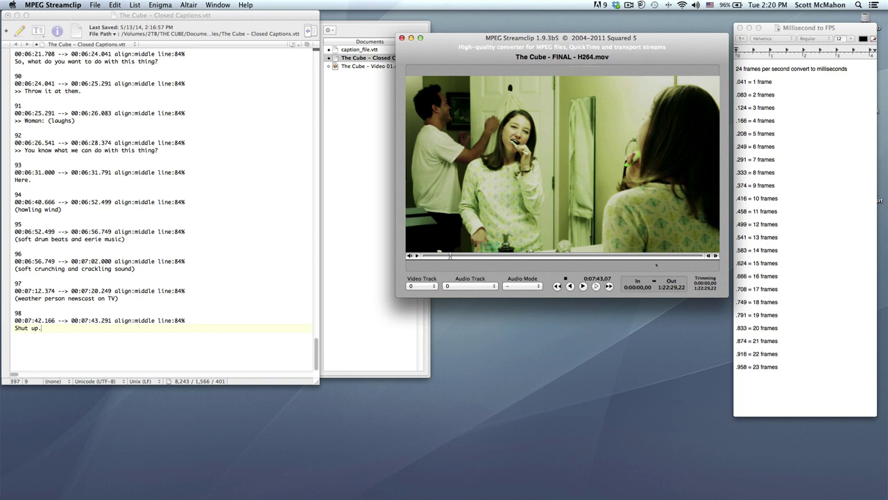
click(789, 134)
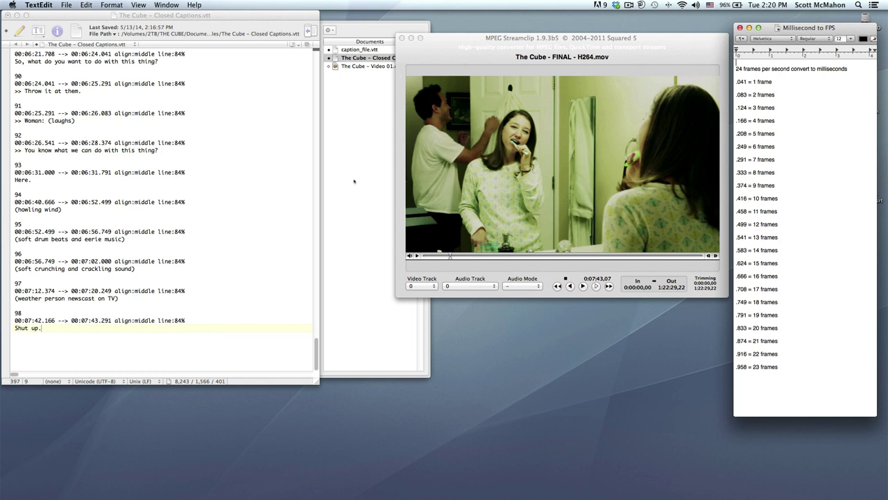
click(312, 150)
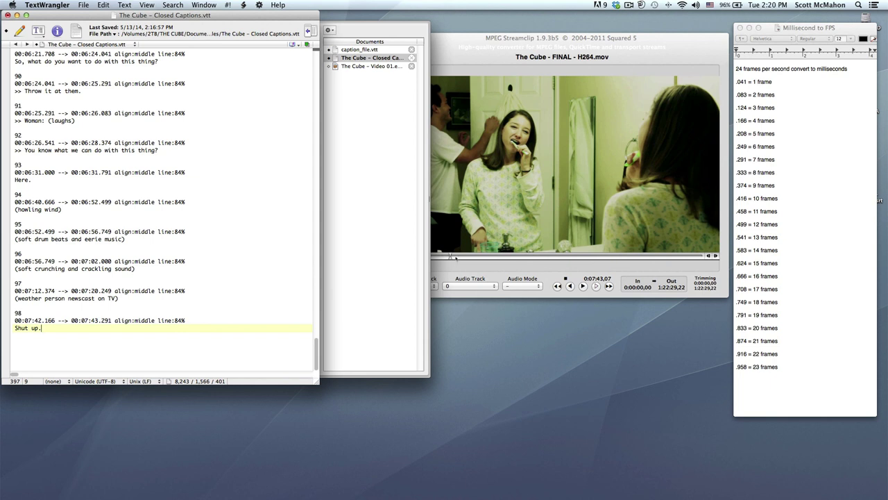
Step: Scroll The Cube – Closed Captions.vtt back up to the WEBVTT header and cue 1 '(car driving)'
click(452, 260)
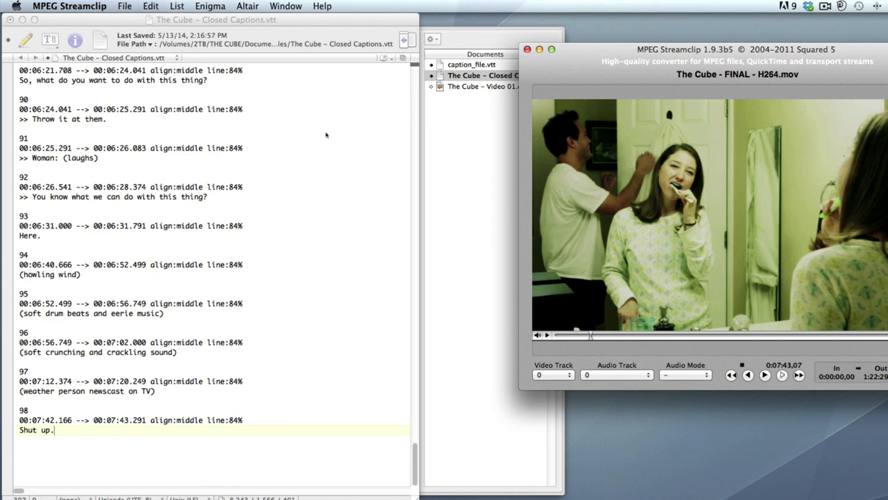
click(327, 135)
scroll(337, 165, up, 5)
scroll(338, 164, up, 20)
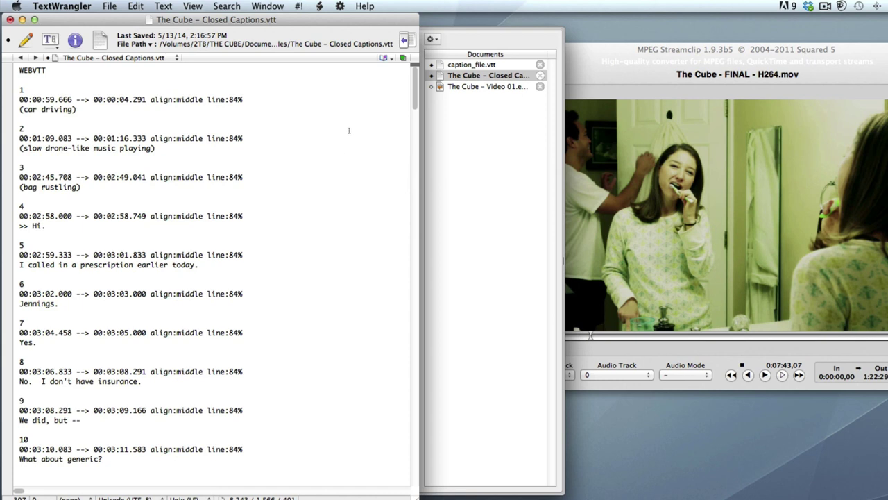
Step: Move through the Amara and 3Play tabs to Google Translate showing 'Shut up.' as 'Cállate.'
key(super+Tab)
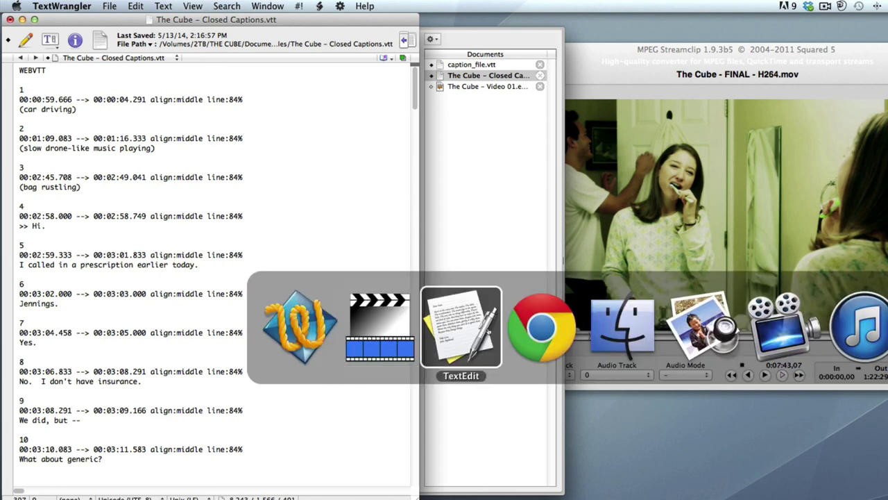
click(453, 28)
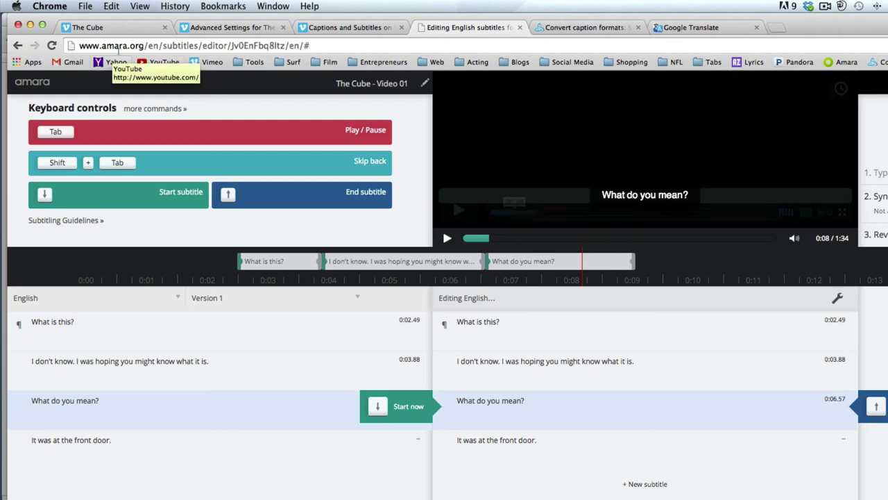
click(597, 28)
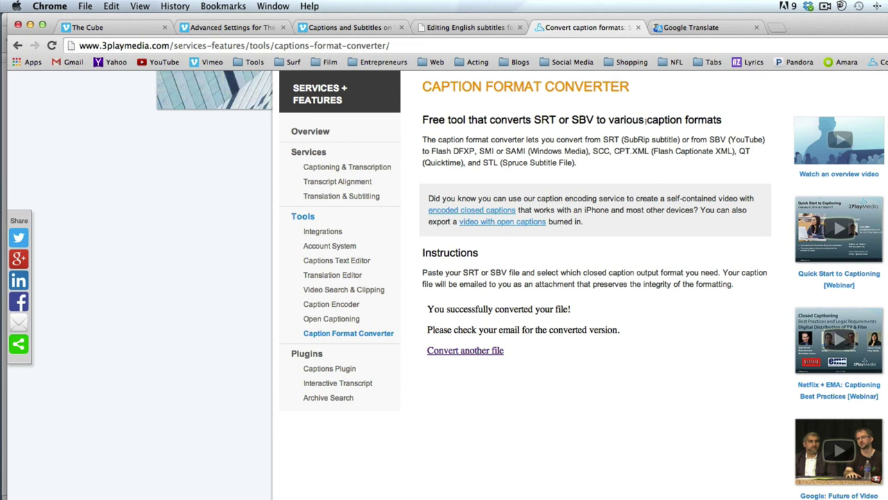
click(694, 29)
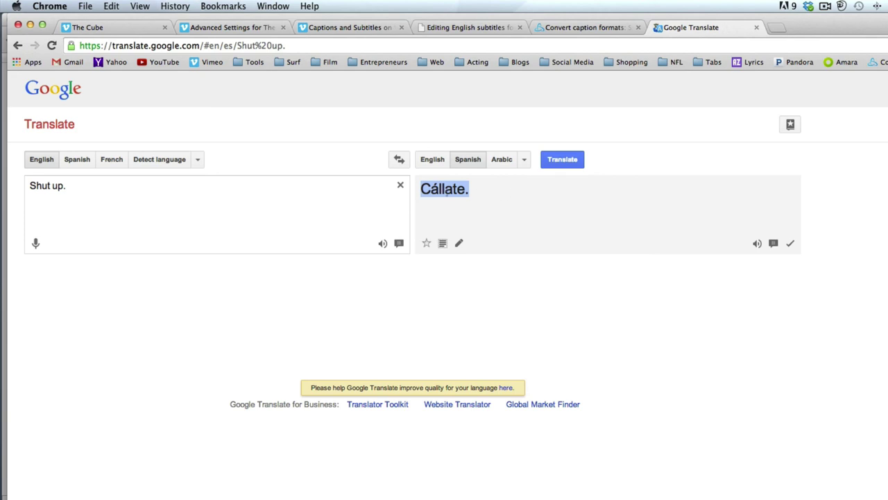
Step: Browse Google Translate's target-language list and close it with Spanish still selected
click(523, 160)
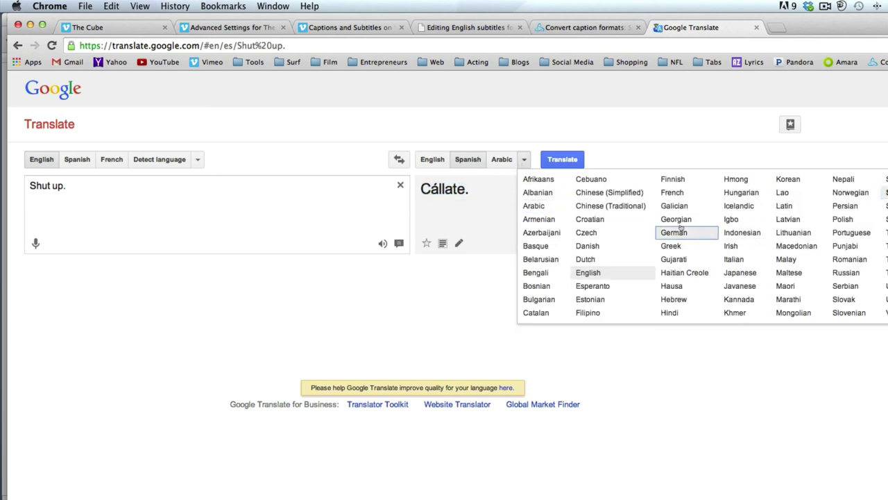
click(482, 214)
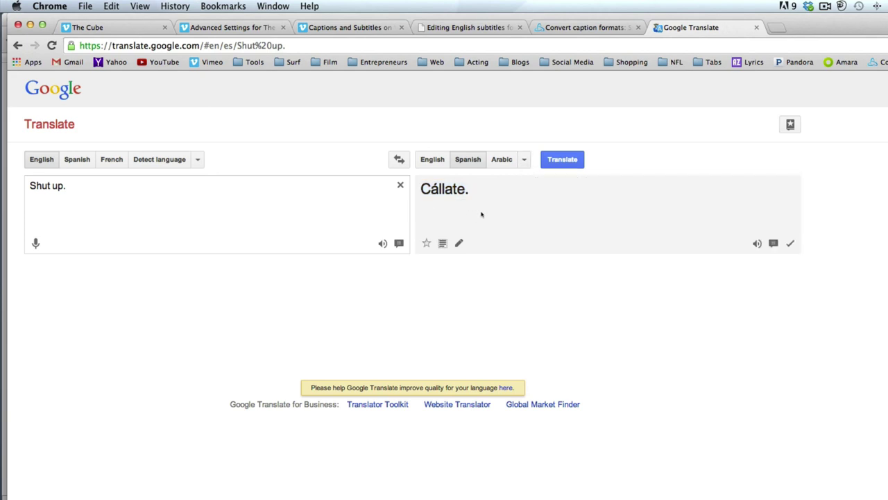